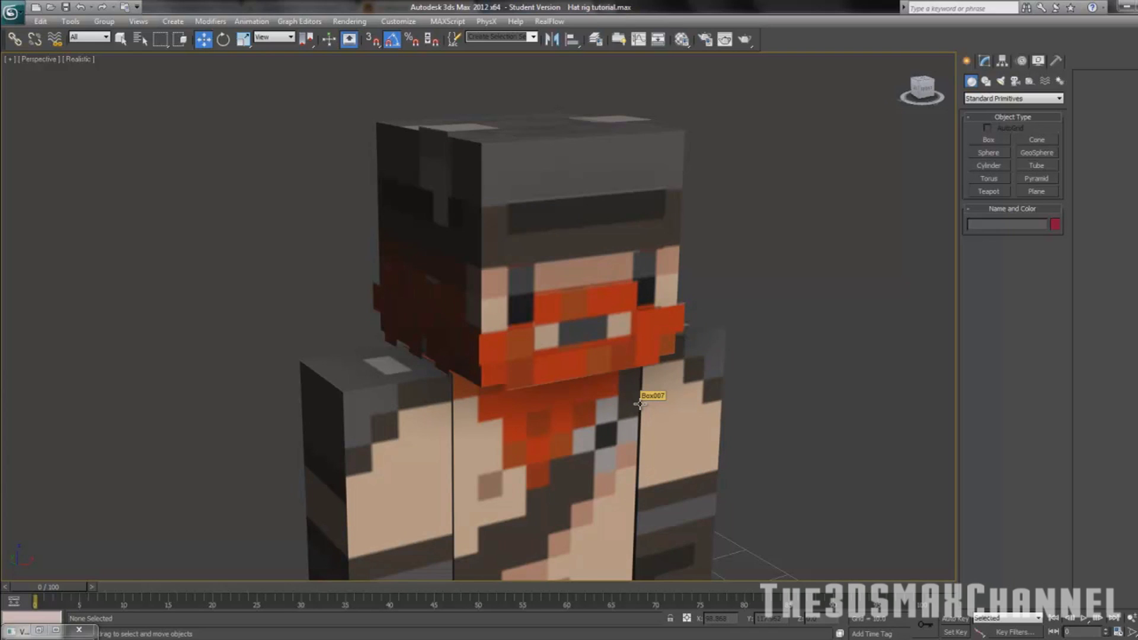
Delete the existing Hat object surrounding the character's head
alt+middle_drag(548, 382, 546, 334)
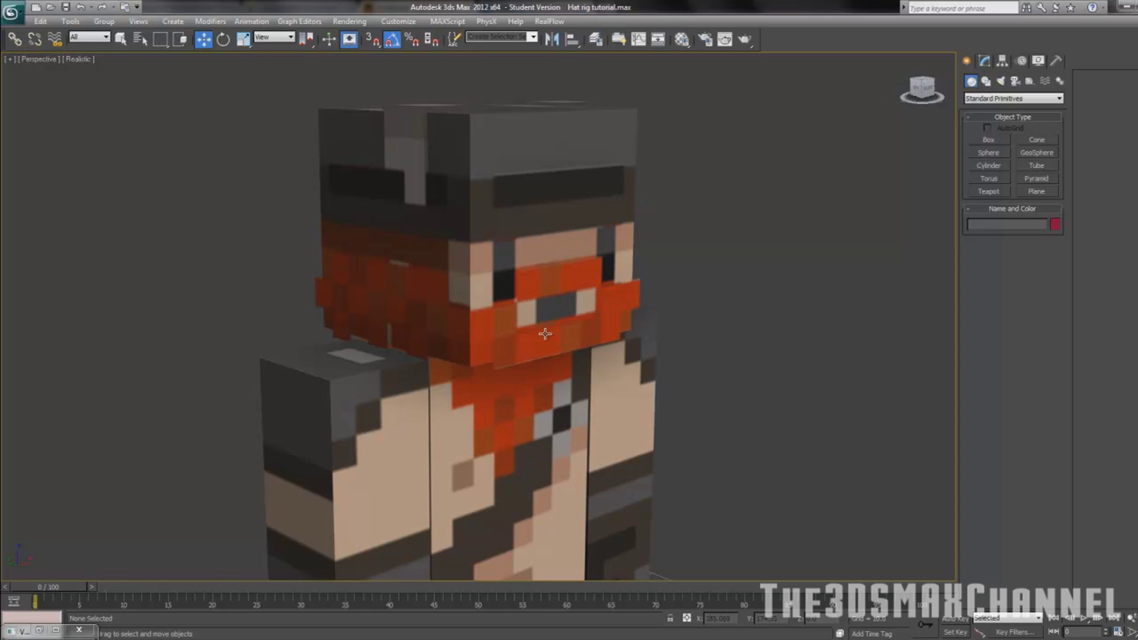
alt+middle_drag(551, 321, 253, 197)
scroll(524, 343, up, 2)
scroll(524, 344, down, 2)
scroll(556, 326, up, 3)
click(293, 173)
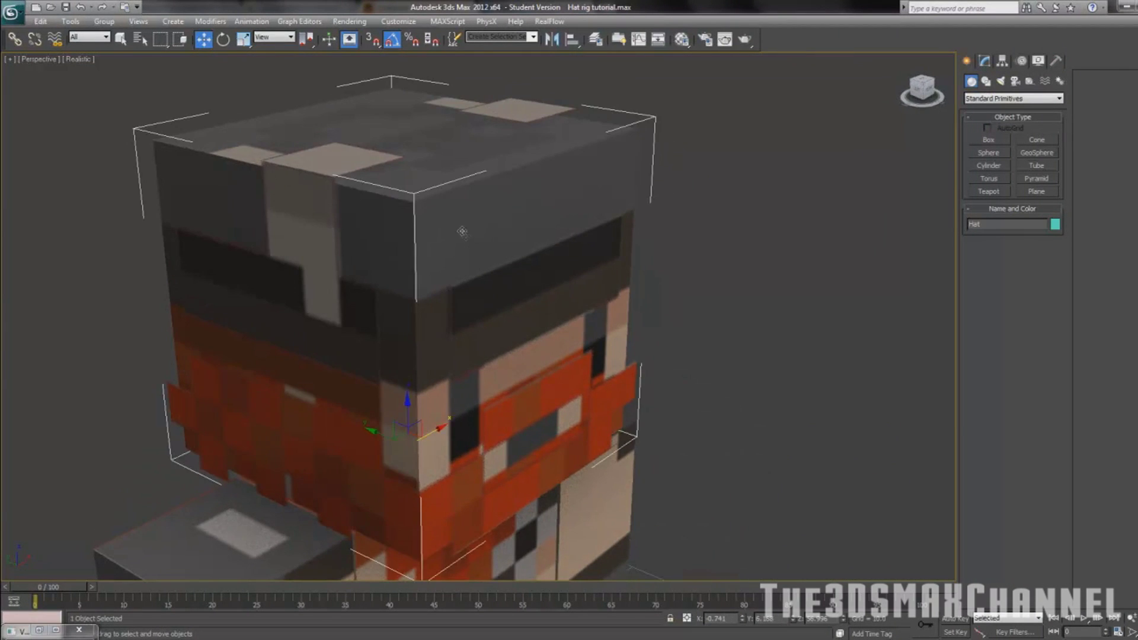
alt+middle_drag(463, 232, 536, 261)
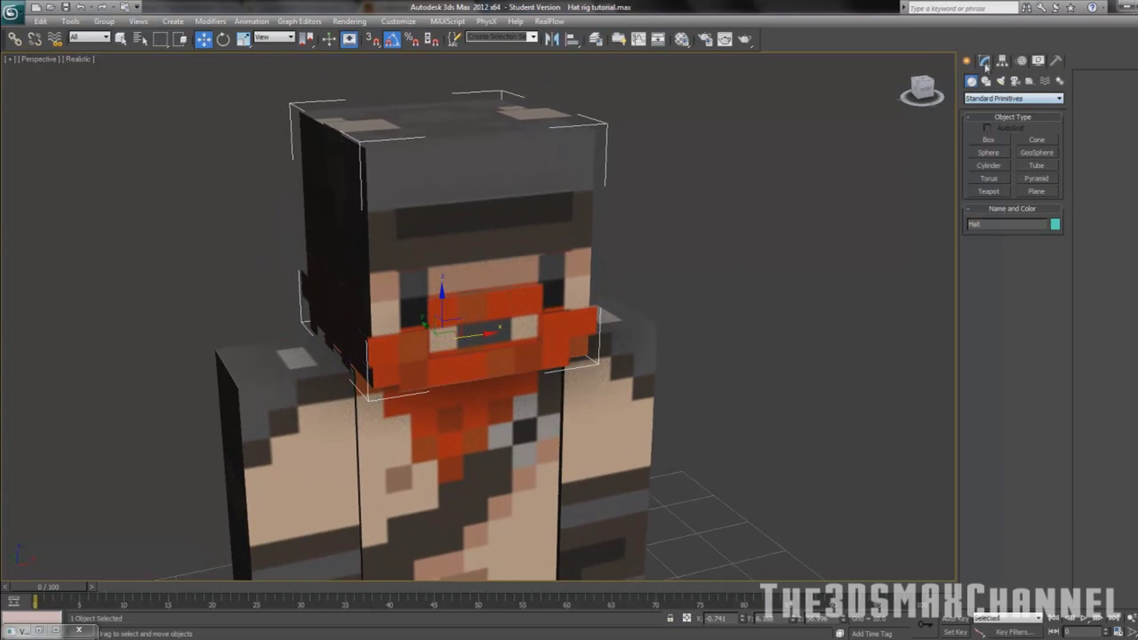
middle_drag(762, 203, 741, 211)
key(Delete)
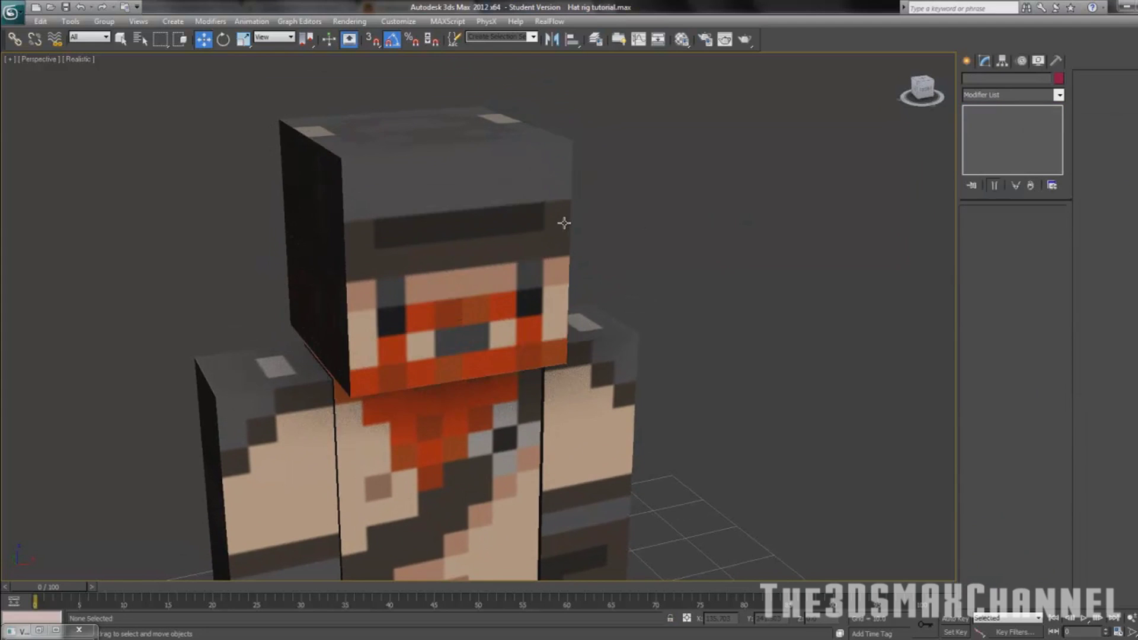
Create a Box primitive beside the character, about 17.6 long, 16.7 wide and 14.1 high
alt+middle_drag(567, 219, 595, 248)
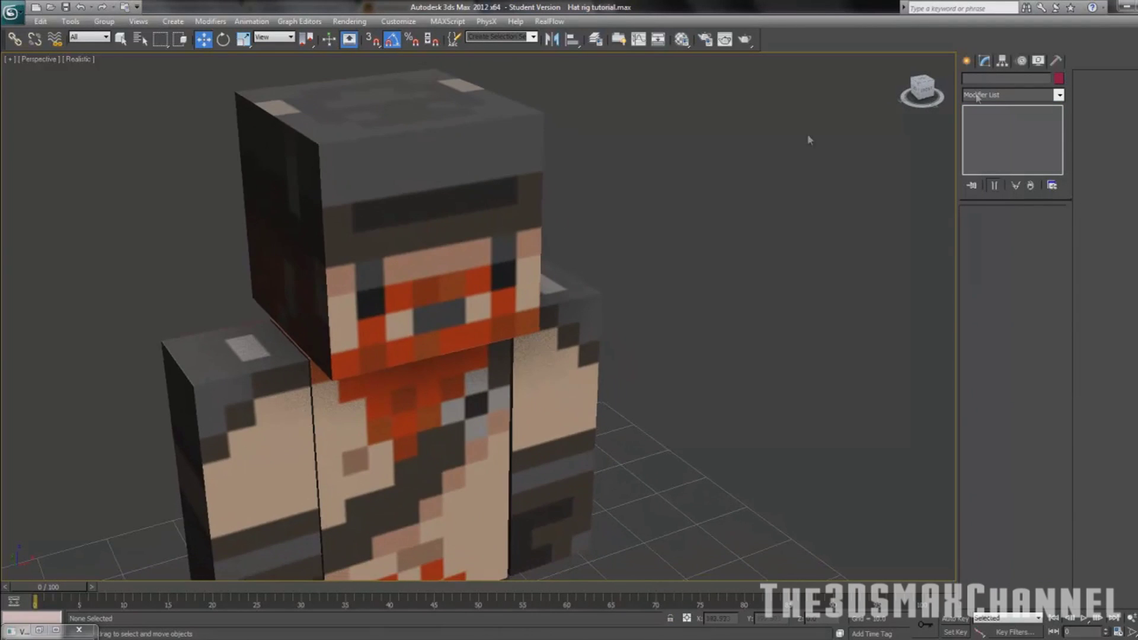
click(968, 61)
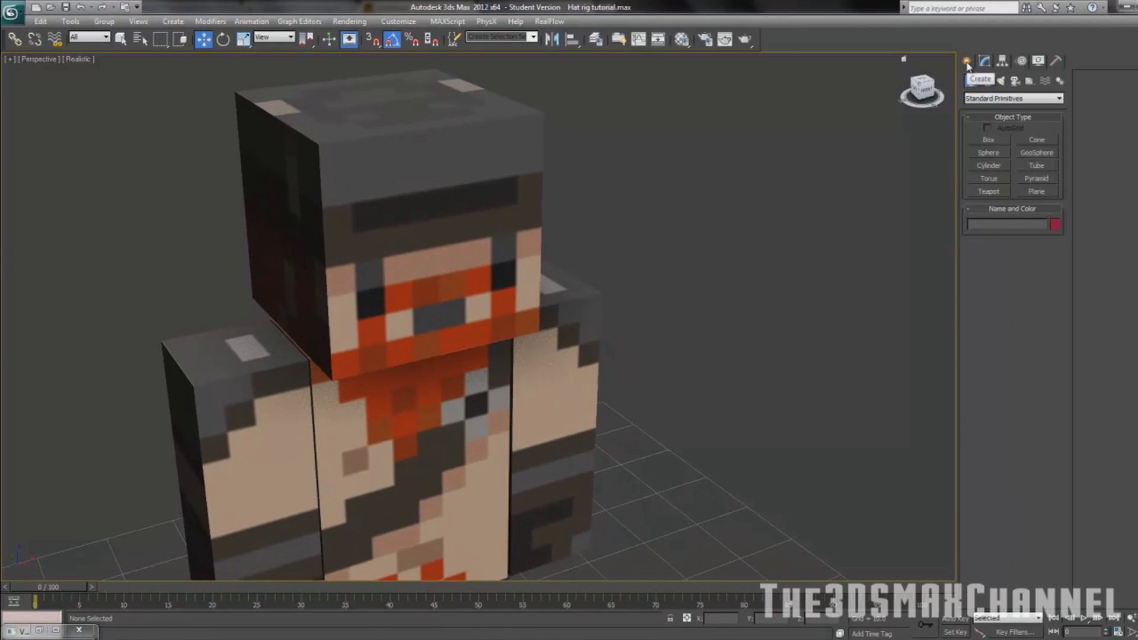
click(989, 140)
drag(645, 454, 783, 472)
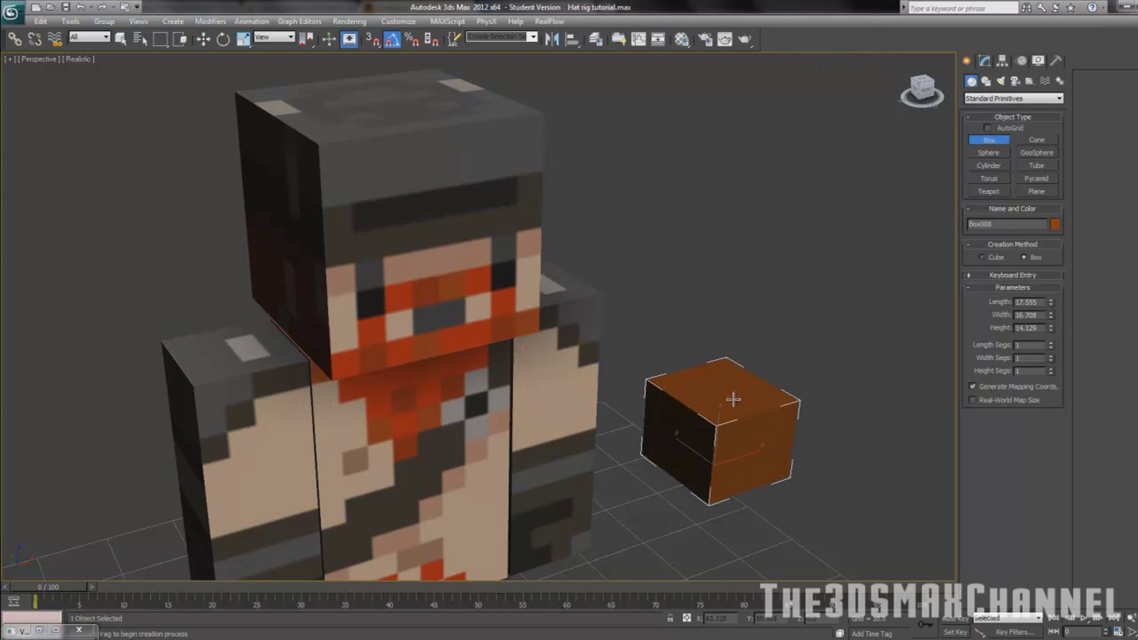
click(733, 400)
Set the new box's length, width and height to 21 each
key(Tab)
text(2)
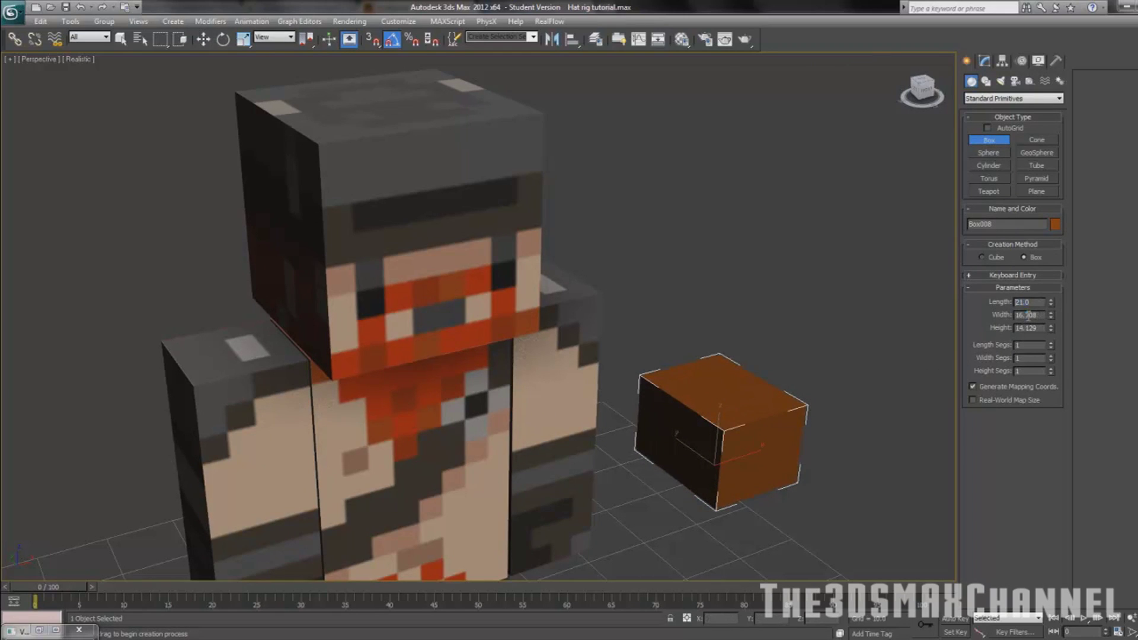
text(1)
key(Tab)
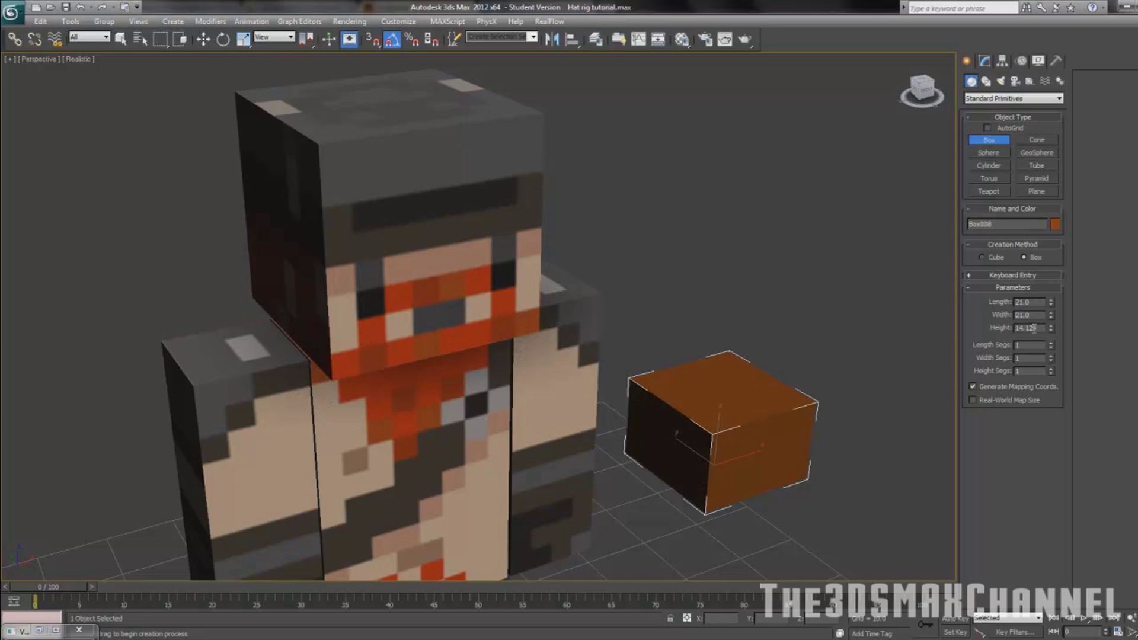
text(21)
key(Tab)
middle_drag(670, 414, 647, 407)
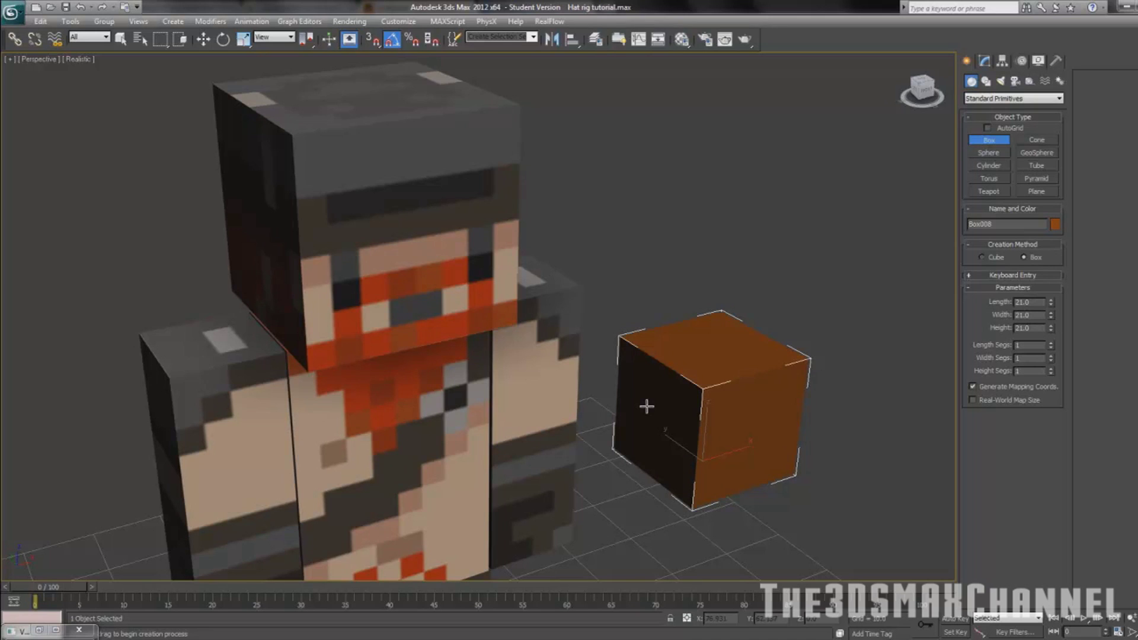
Align the new box to the character's head, center to center, on the X, Y and Z positions
key(F3)
key(F3)
mouse_move(645, 418)
middle_down()
mouse_move(644, 395)
mouse_move(703, 394)
mouse_move(613, 394)
mouse_move(631, 384)
middle_up()
scroll(620, 386, down, 1)
key(F3)
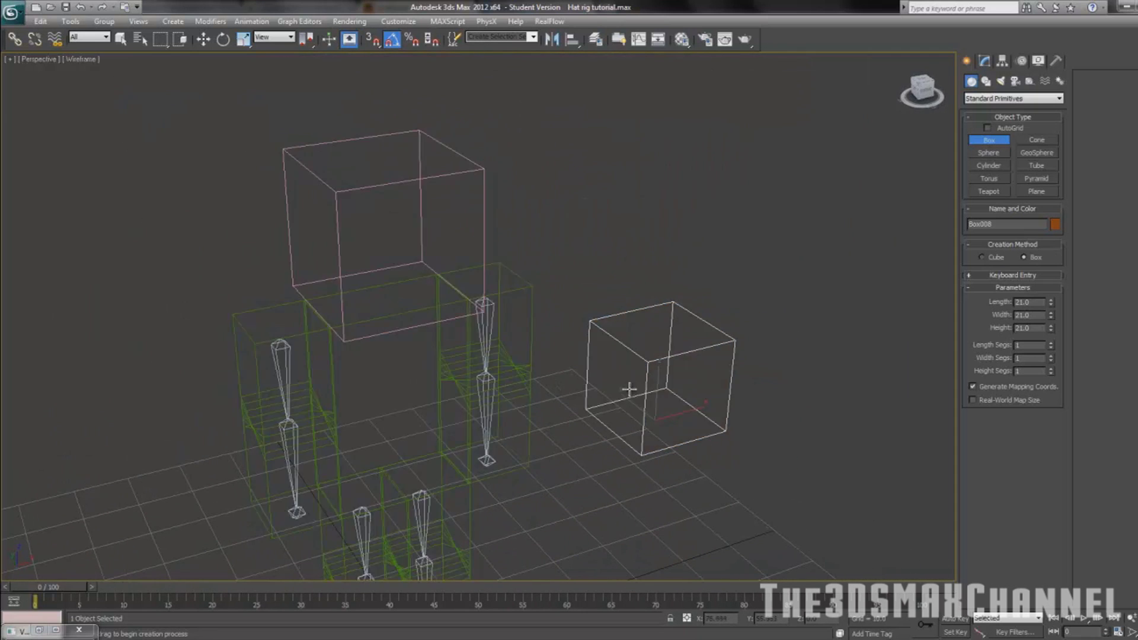
key(F3)
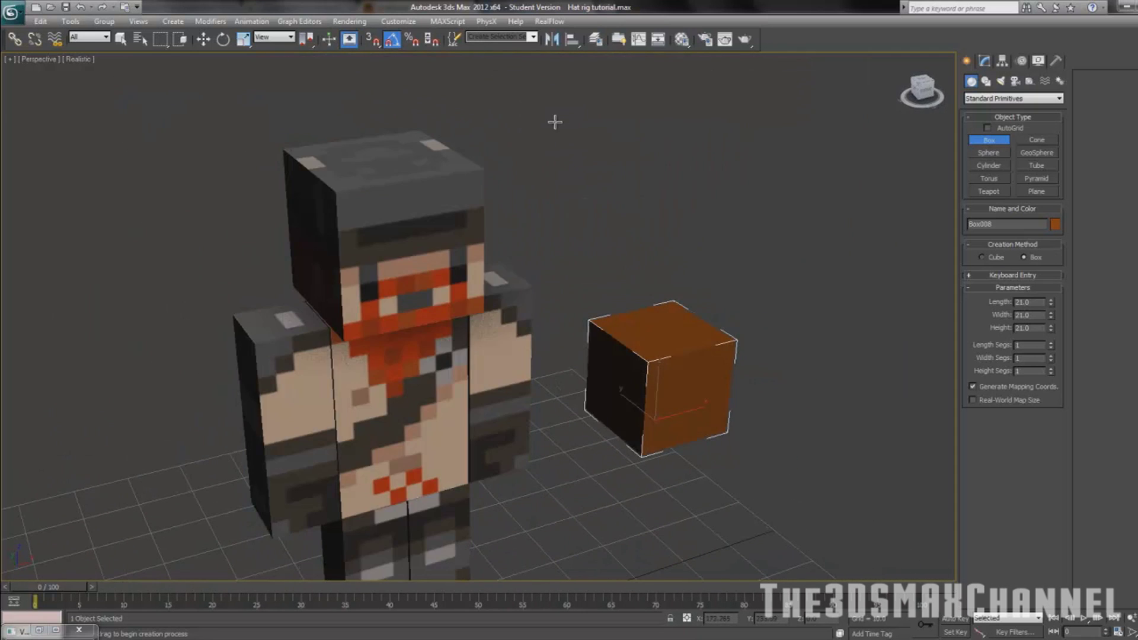
click(572, 40)
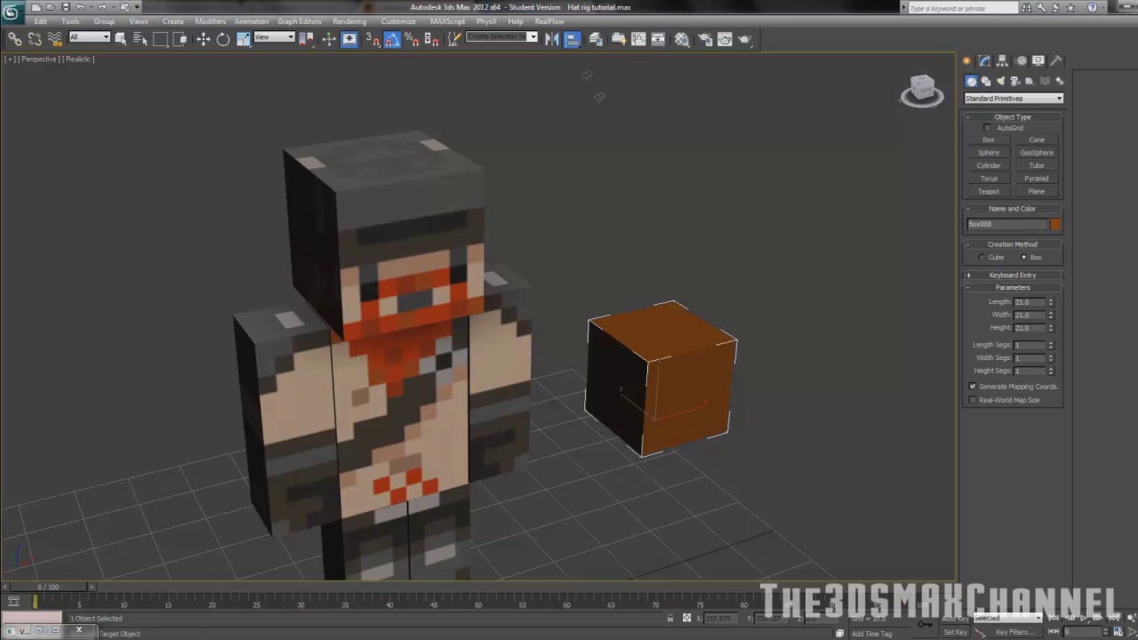
click(420, 224)
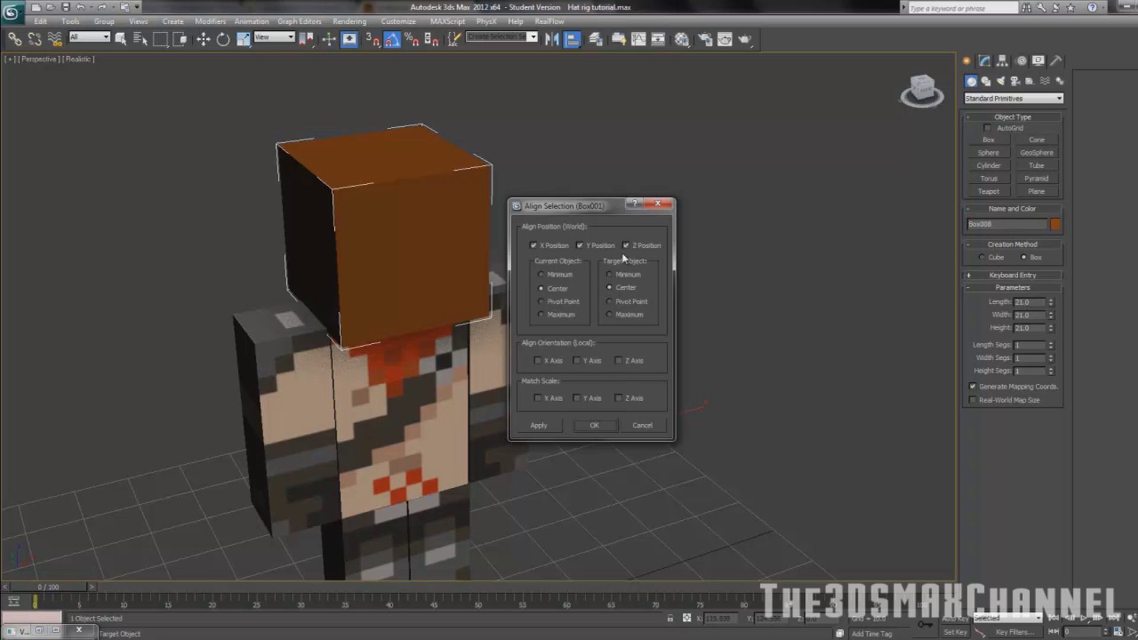
click(596, 427)
mouse_move(505, 361)
middle_down()
mouse_move(522, 381)
mouse_move(493, 401)
mouse_move(521, 376)
mouse_move(528, 390)
mouse_move(552, 371)
middle_up()
key(F3)
key(F3)
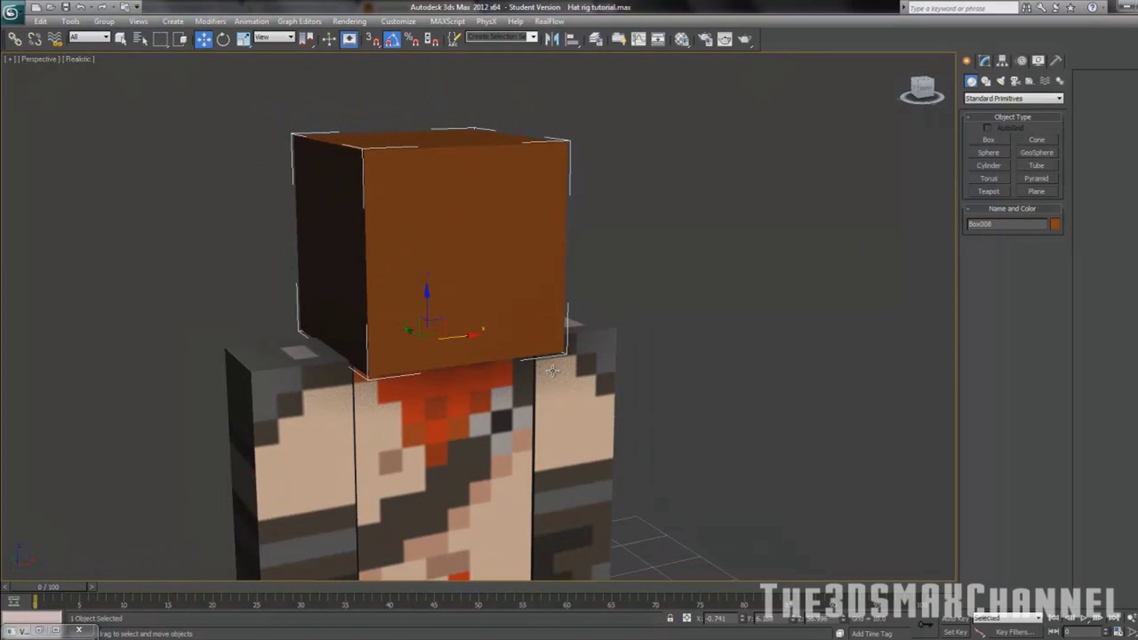
Apply an Unwrap UVW modifier to the new box around the head
alt+middle_drag(563, 274, 524, 273)
click(985, 61)
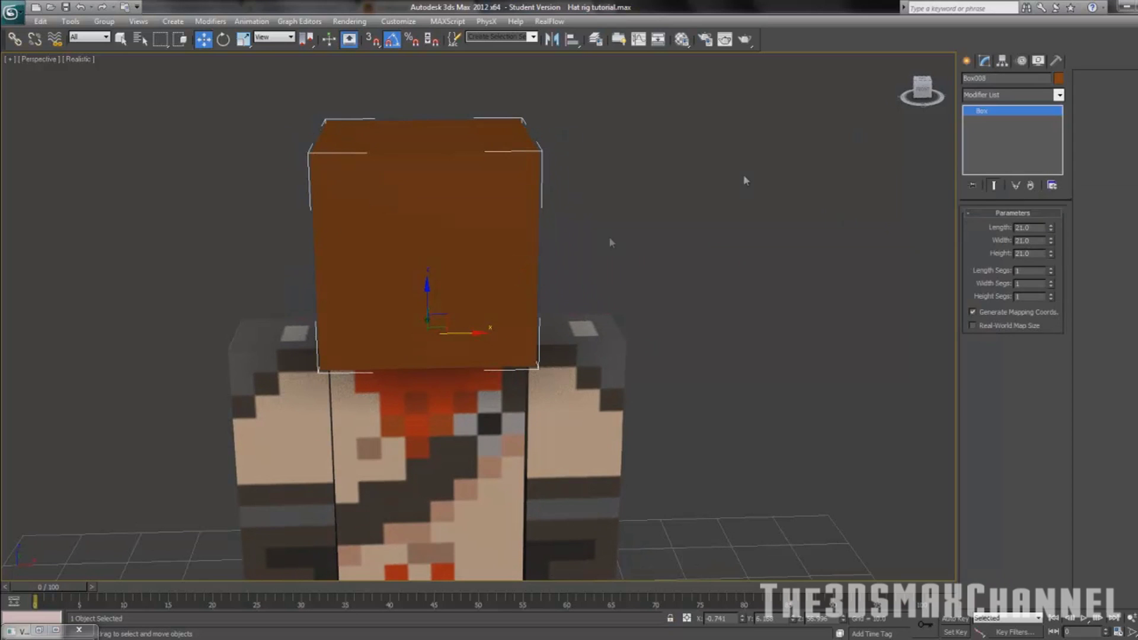
alt+middle_drag(609, 239, 641, 271)
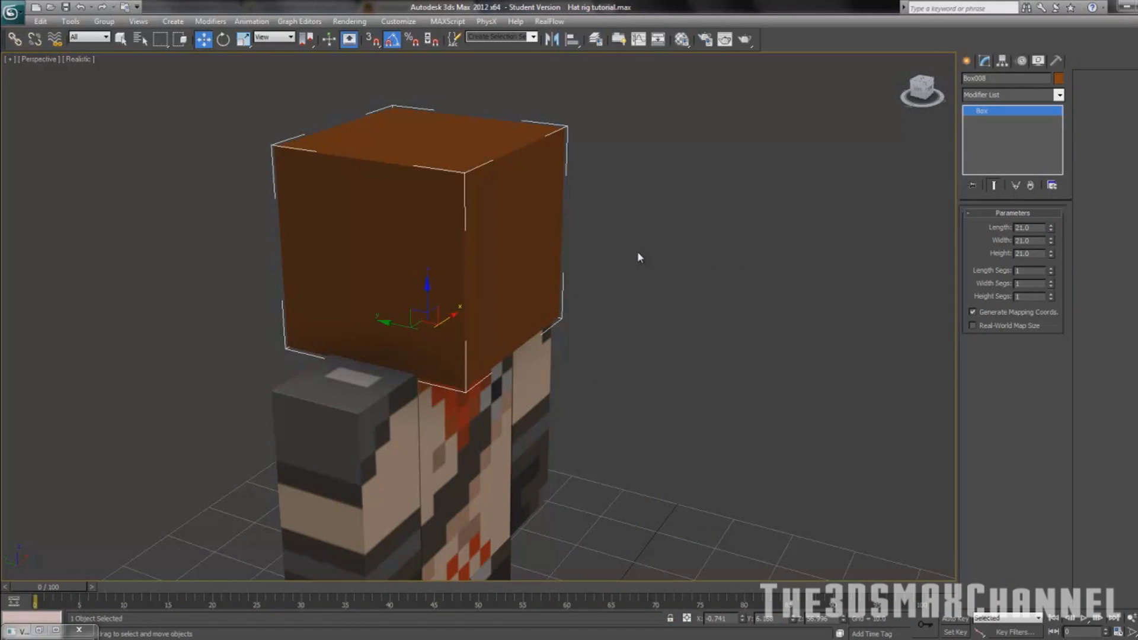
middle_drag(643, 254, 640, 229)
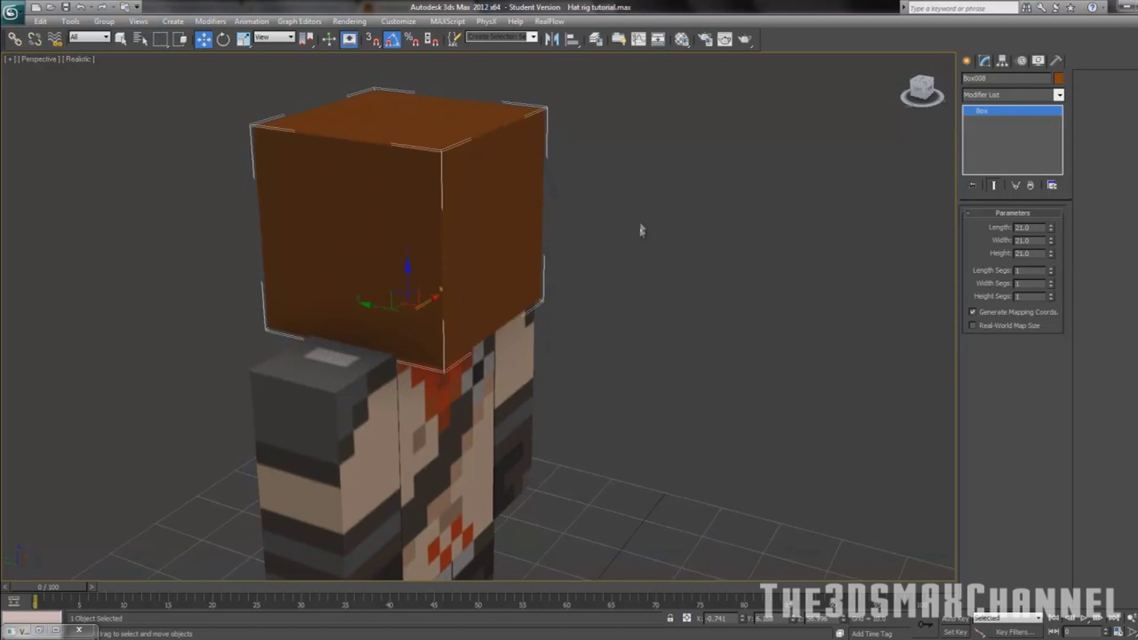
click(1001, 98)
click(1001, 97)
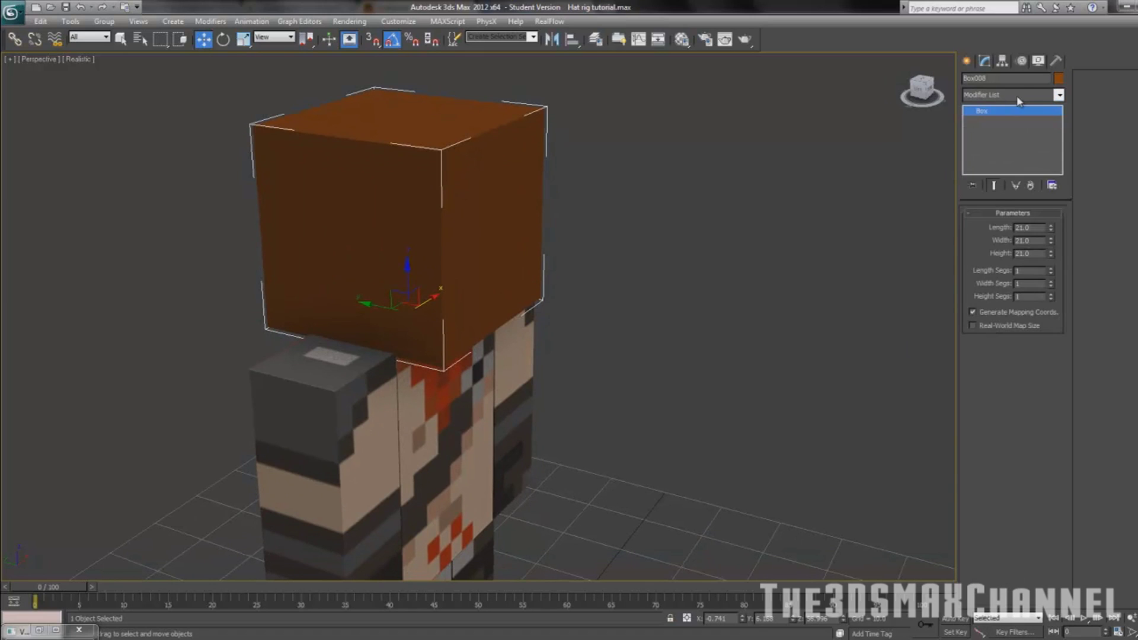
click(1016, 95)
key(u)
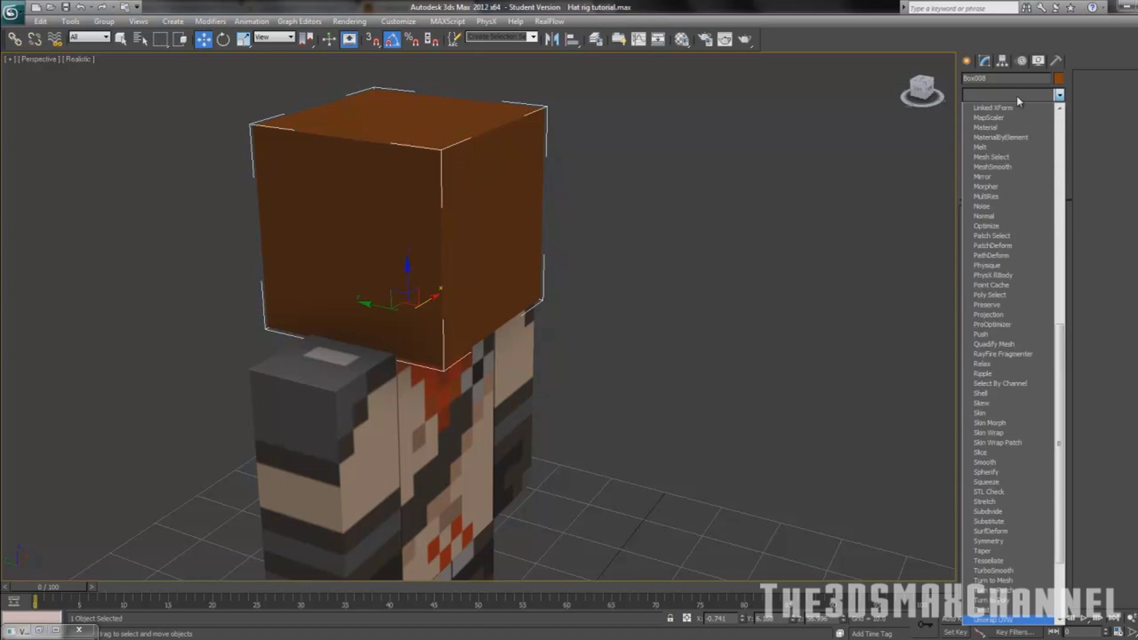
click(1020, 511)
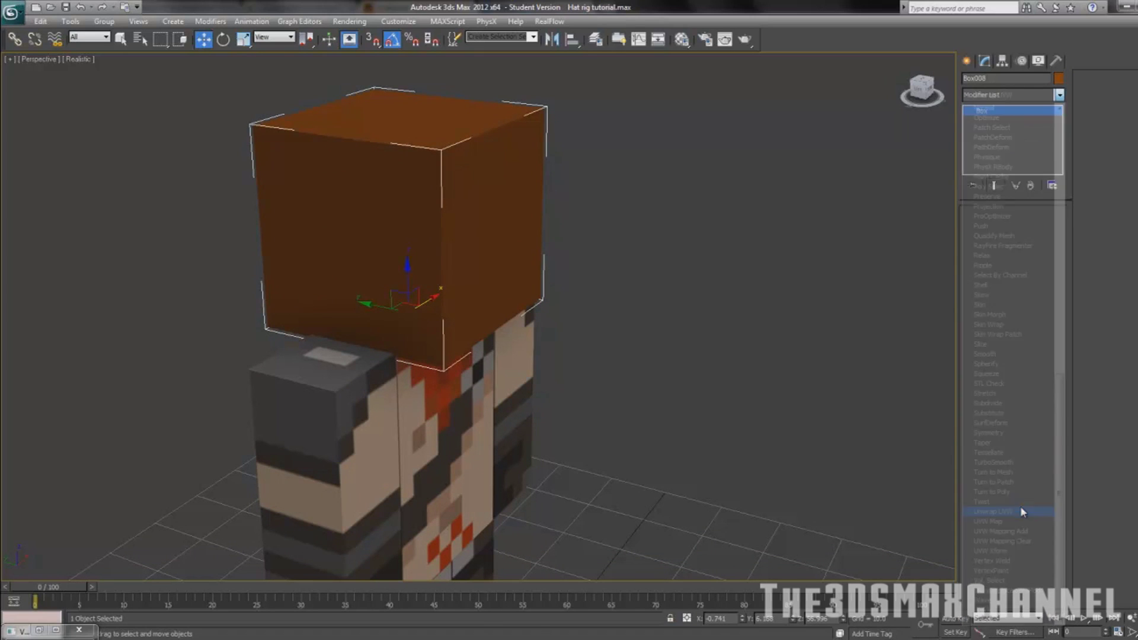
mouse_move(780, 336)
alt+middle_down()
mouse_move(740, 323)
mouse_move(760, 308)
mouse_move(782, 317)
alt+middle_up()
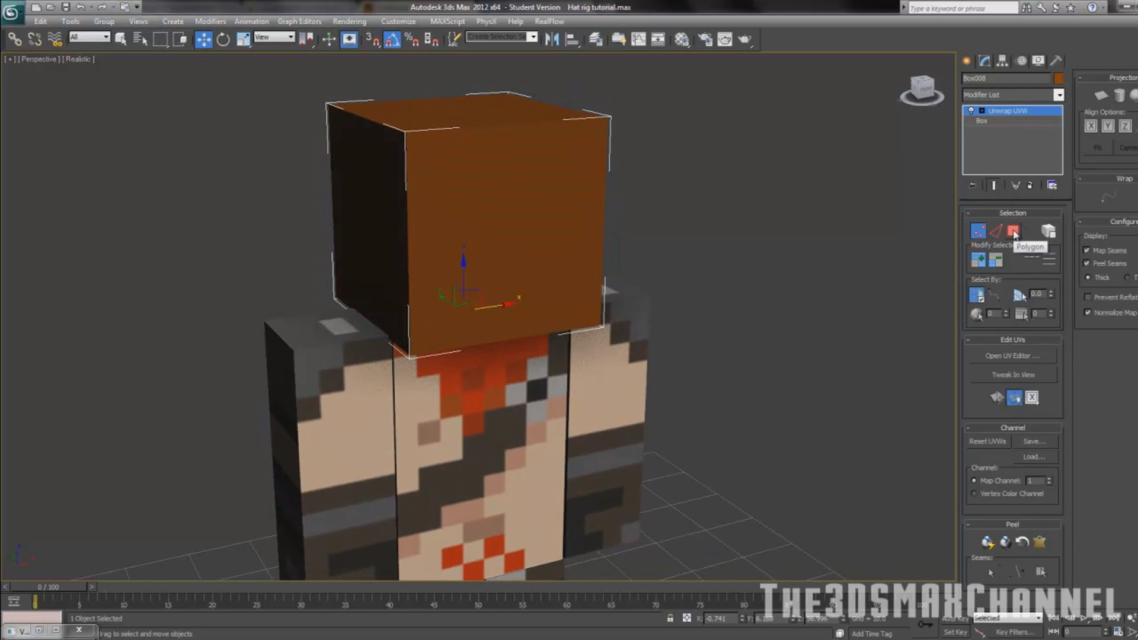
Switch the Unwrap UVW modifier to polygon selection and activate the Select tool
click(1015, 232)
key(q)
middle_drag(774, 286, 788, 291)
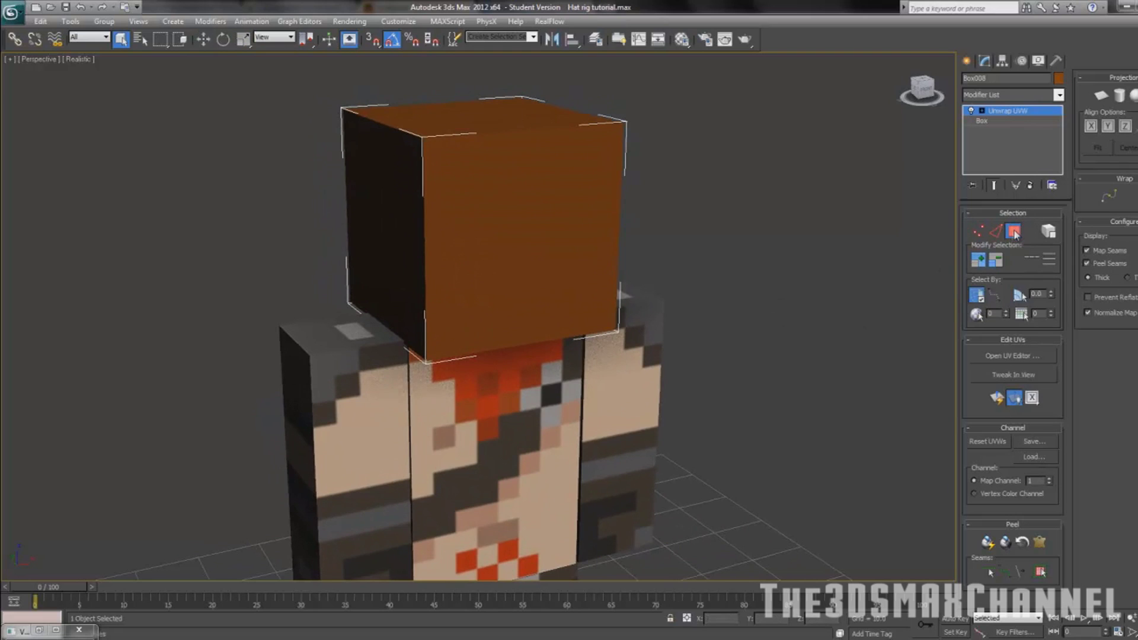
Select only the box's front face with Ignore Backfacing turned on
click(981, 301)
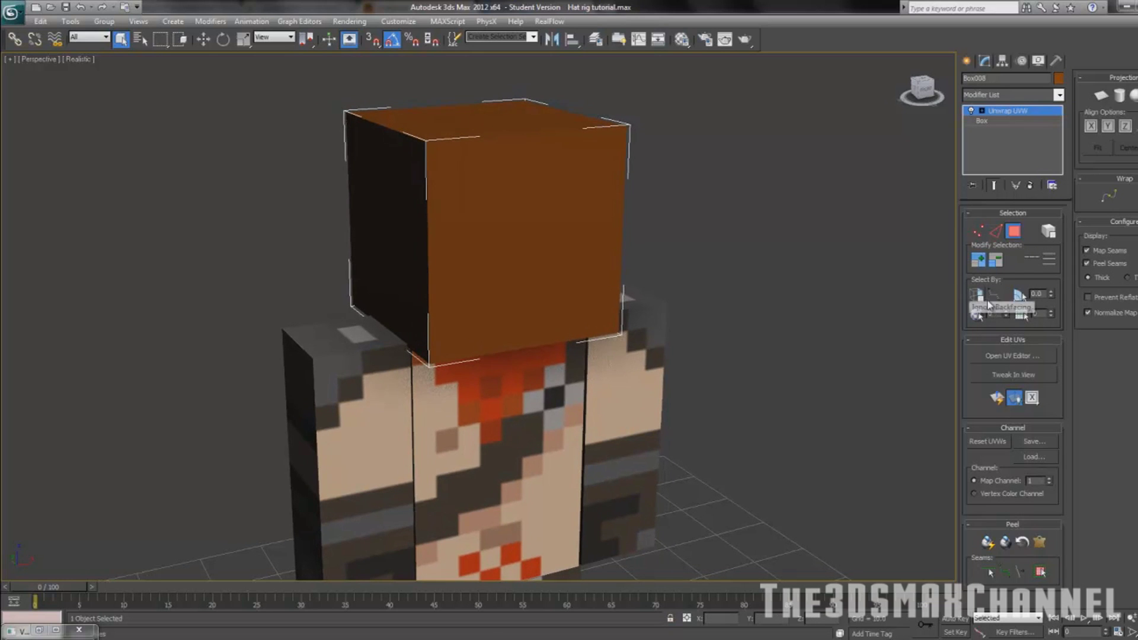
middle_drag(727, 273, 688, 312)
scroll(701, 291, down, 3)
click(978, 297)
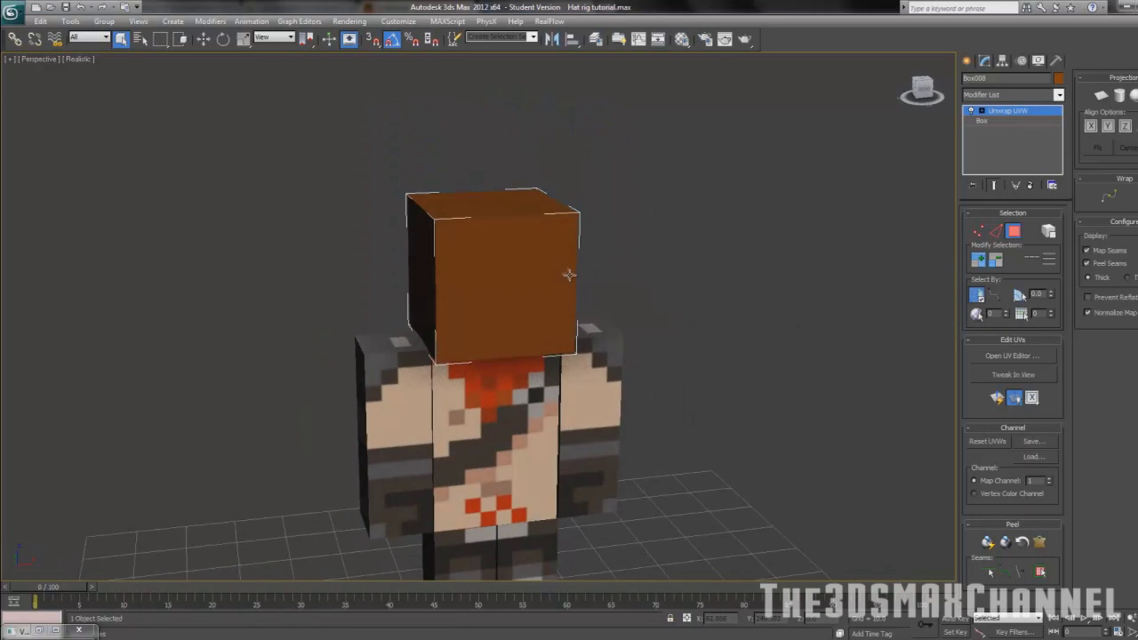
alt+middle_drag(570, 274, 552, 260)
drag(388, 265, 797, 274)
click(542, 282)
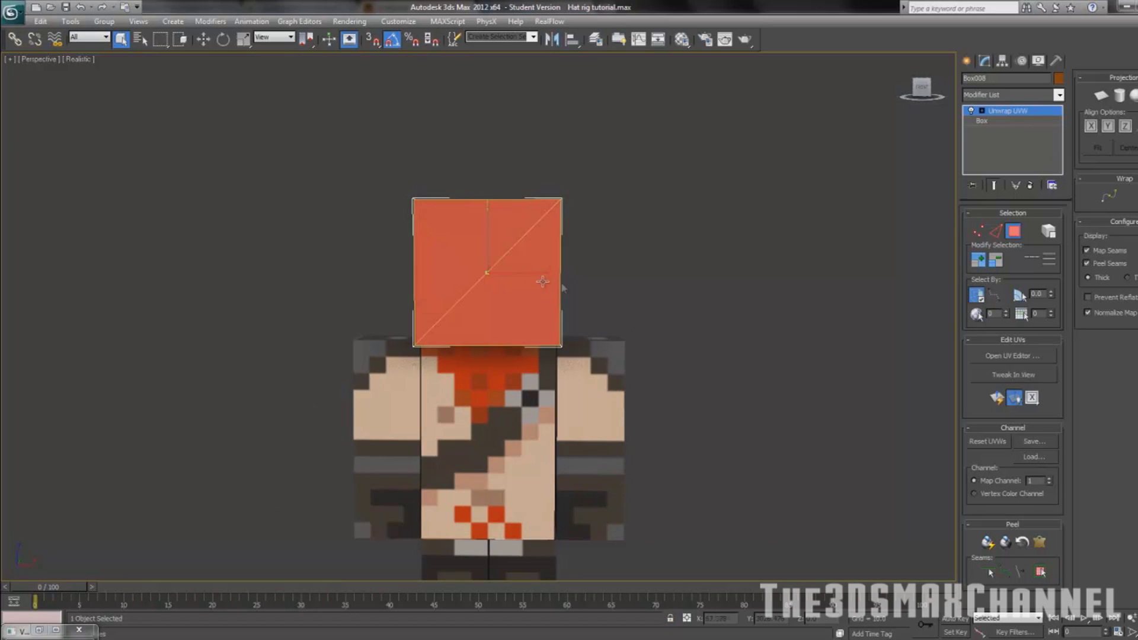
alt+middle_drag(667, 283, 770, 308)
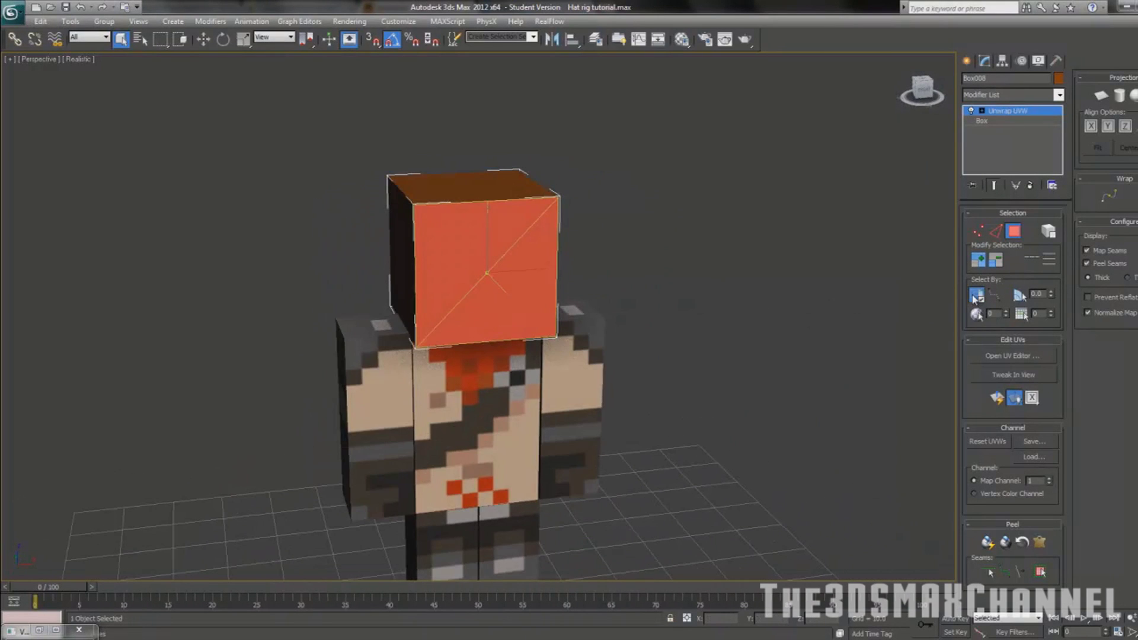
Turn off Ignore Backfacing, try selecting faces through the box, and clear the face selection
click(977, 294)
key(f)
alt+middle_drag(524, 290, 488, 319)
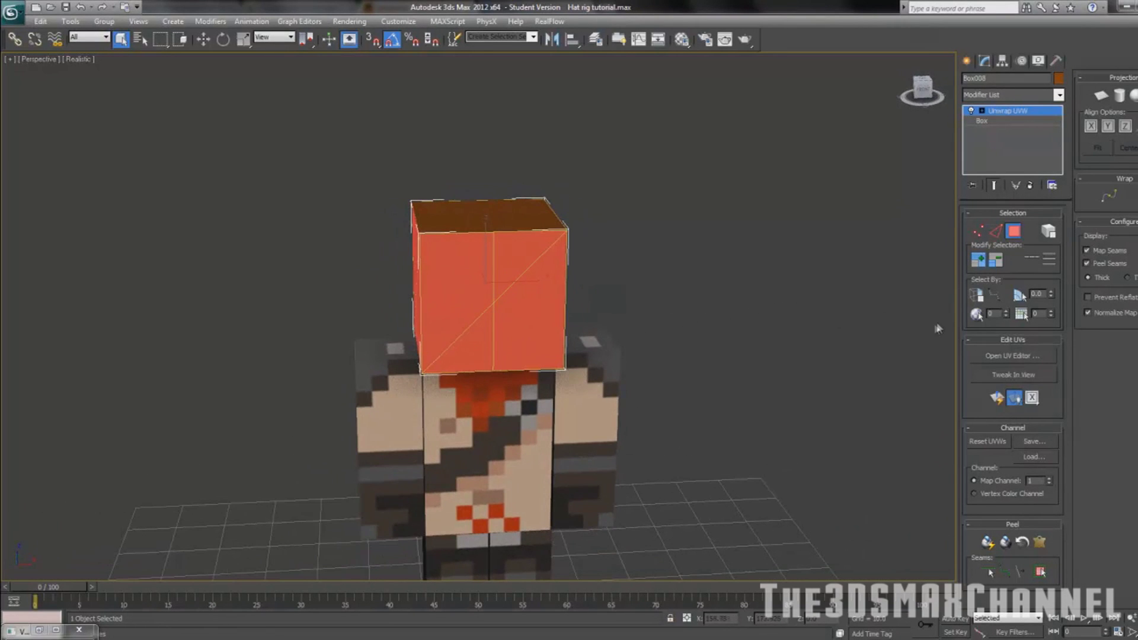
click(977, 294)
click(704, 330)
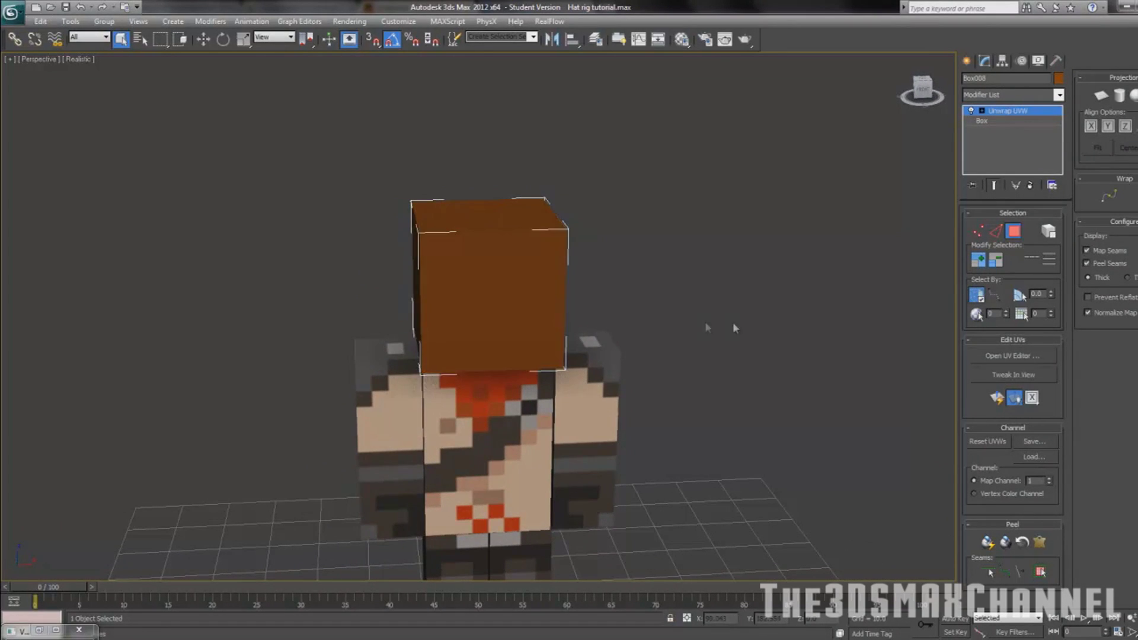
alt+middle_drag(737, 326, 661, 394)
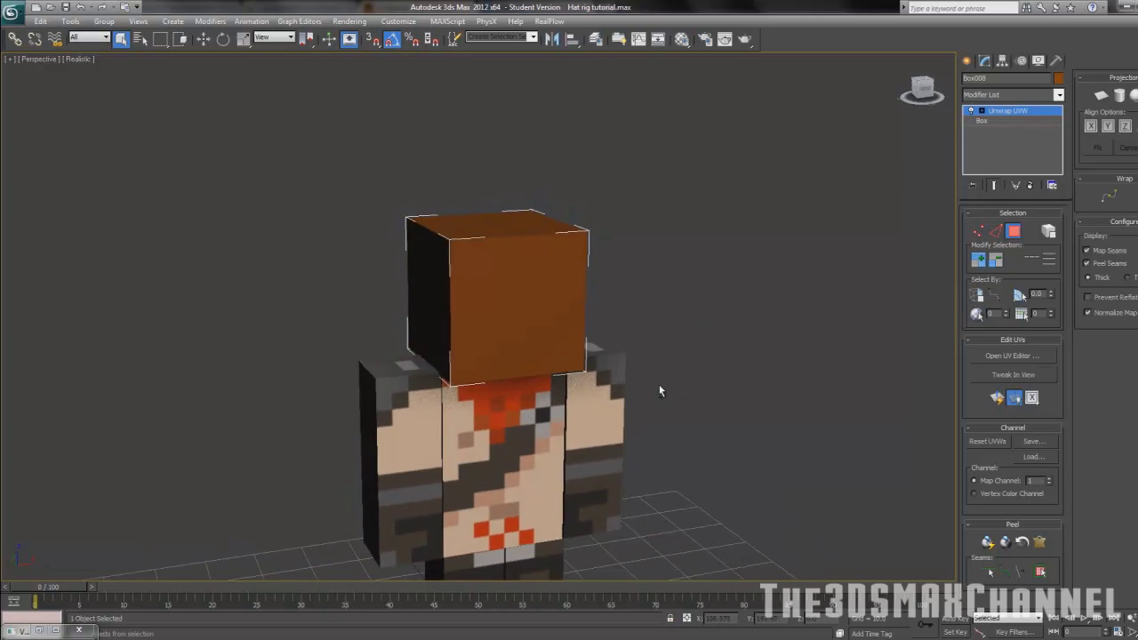
Open the UV editor for the box around the head
click(1008, 357)
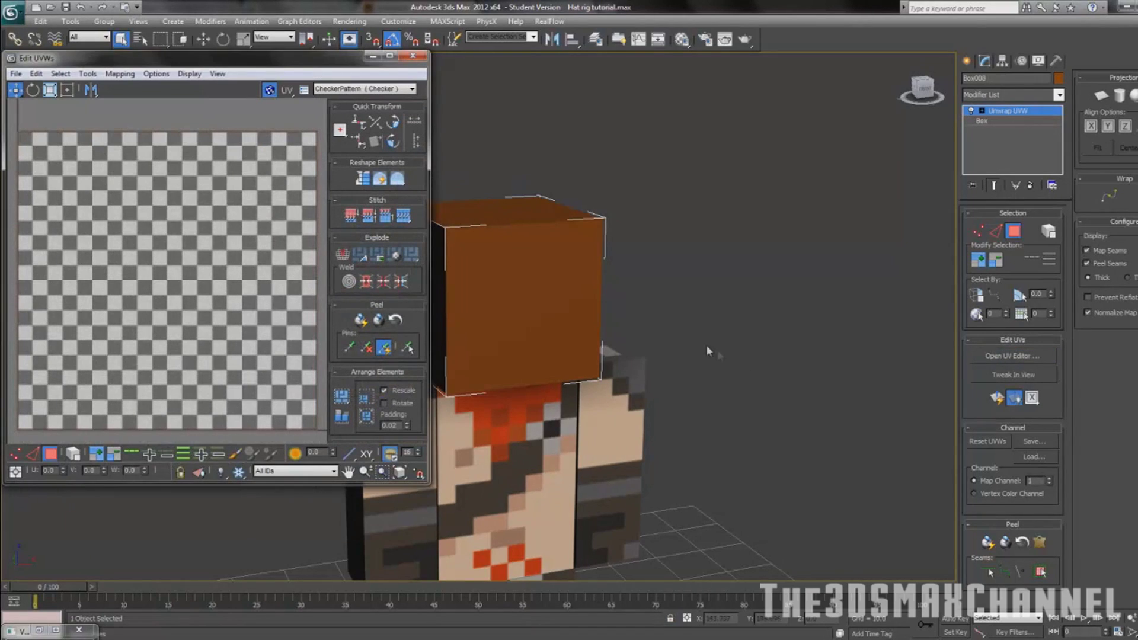
alt+middle_drag(707, 351, 715, 346)
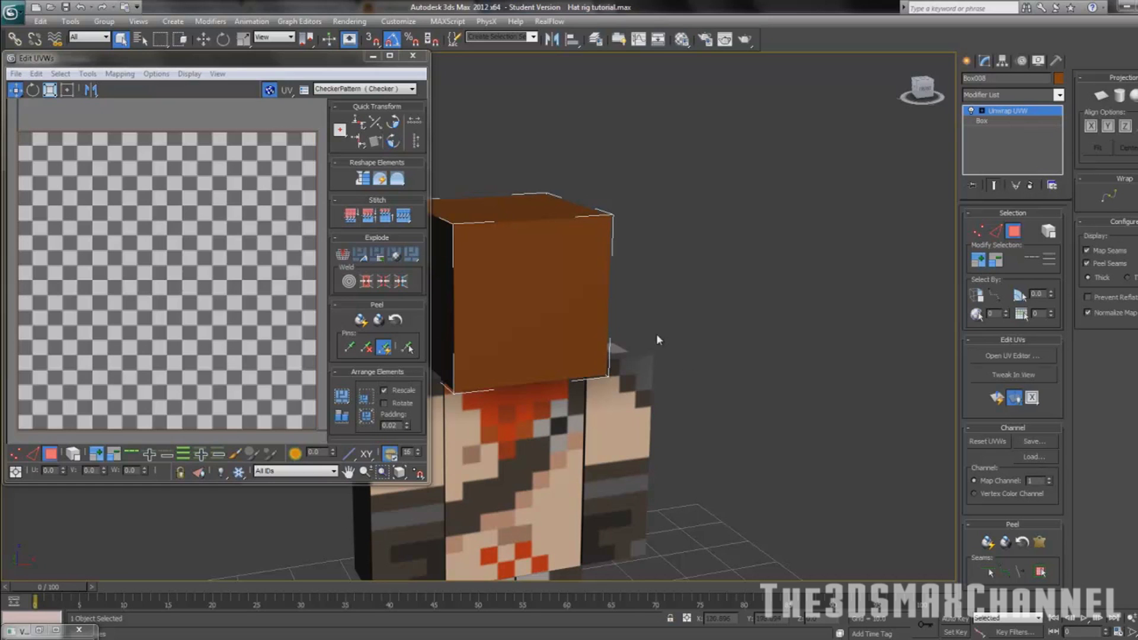
alt+middle_drag(656, 336, 617, 283)
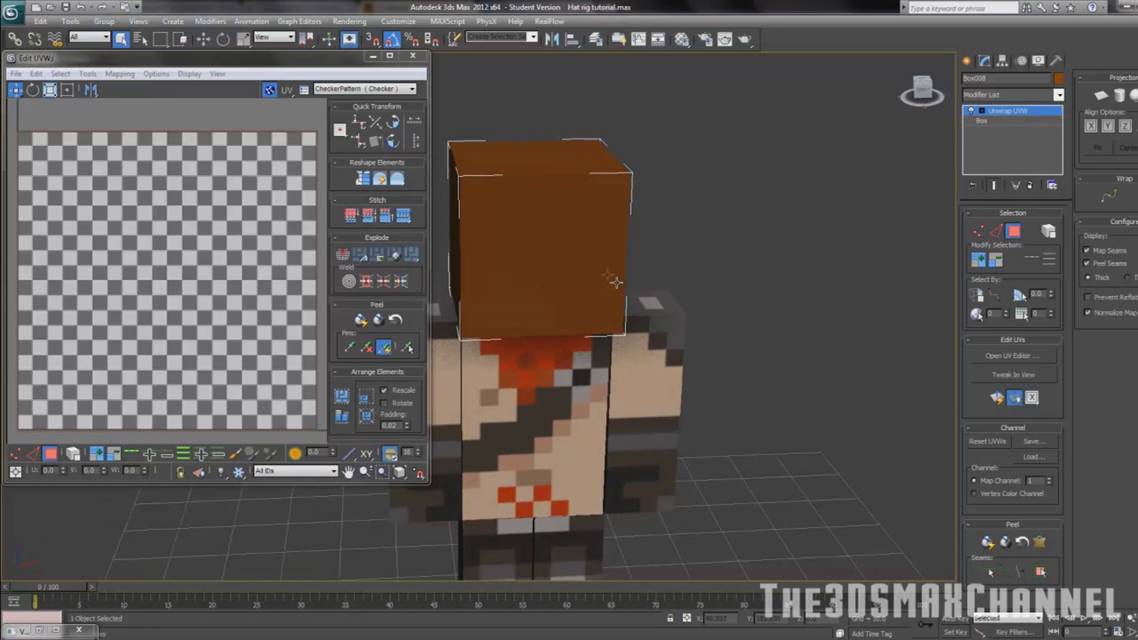
alt+middle_drag(549, 234, 530, 190)
Load the Skinzones PNG from the hat folder as a bitmap background texture in the UV editor
click(388, 89)
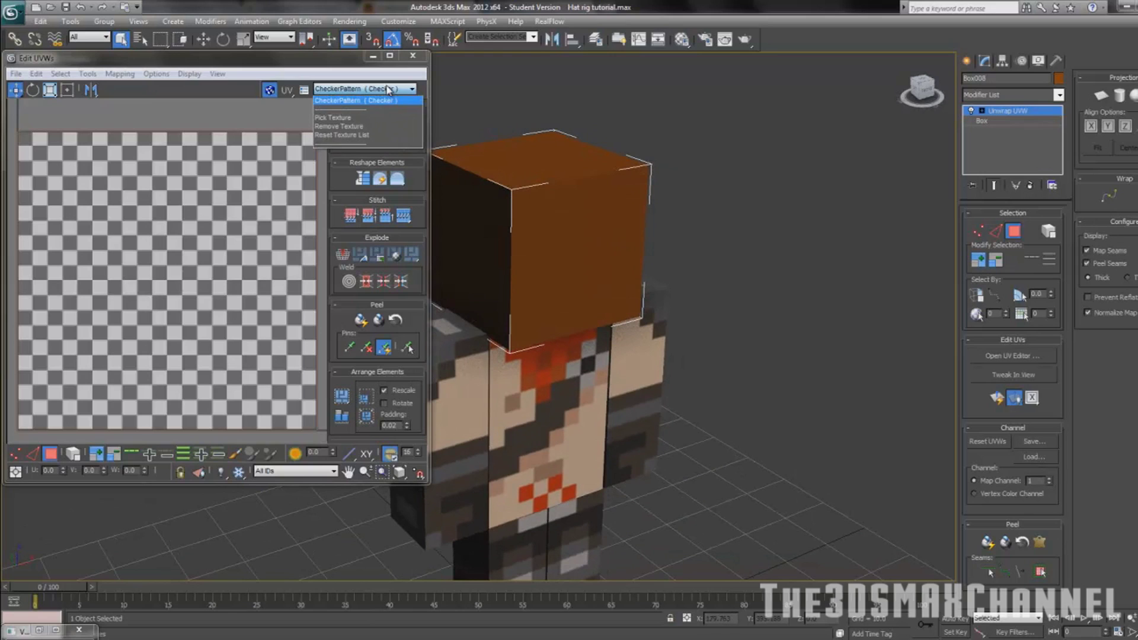
click(388, 89)
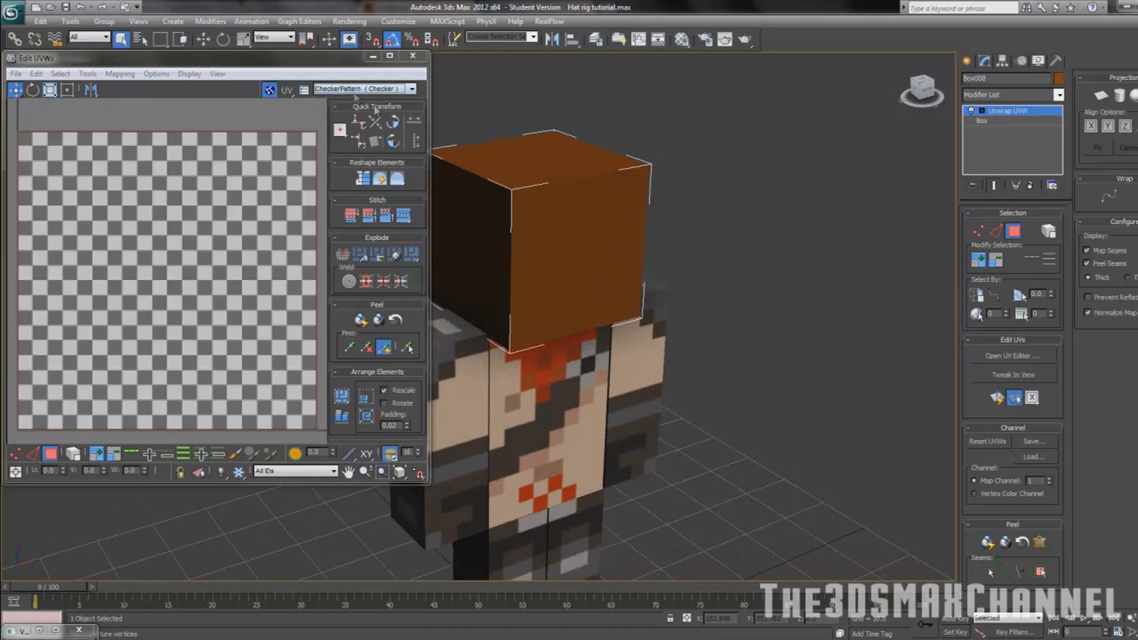
click(357, 90)
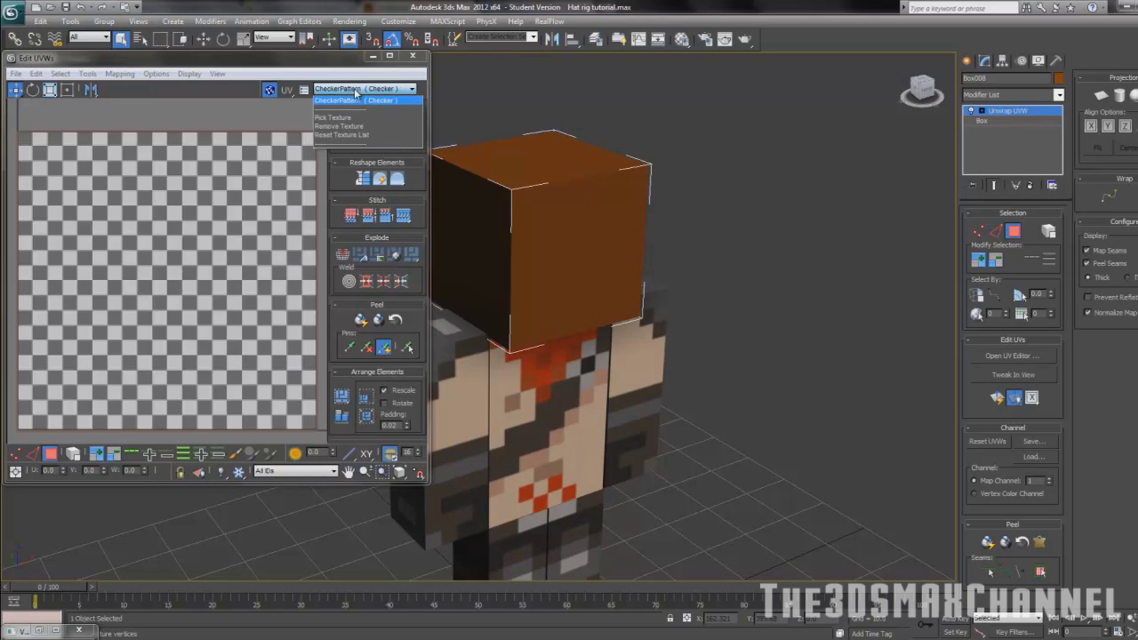
click(333, 118)
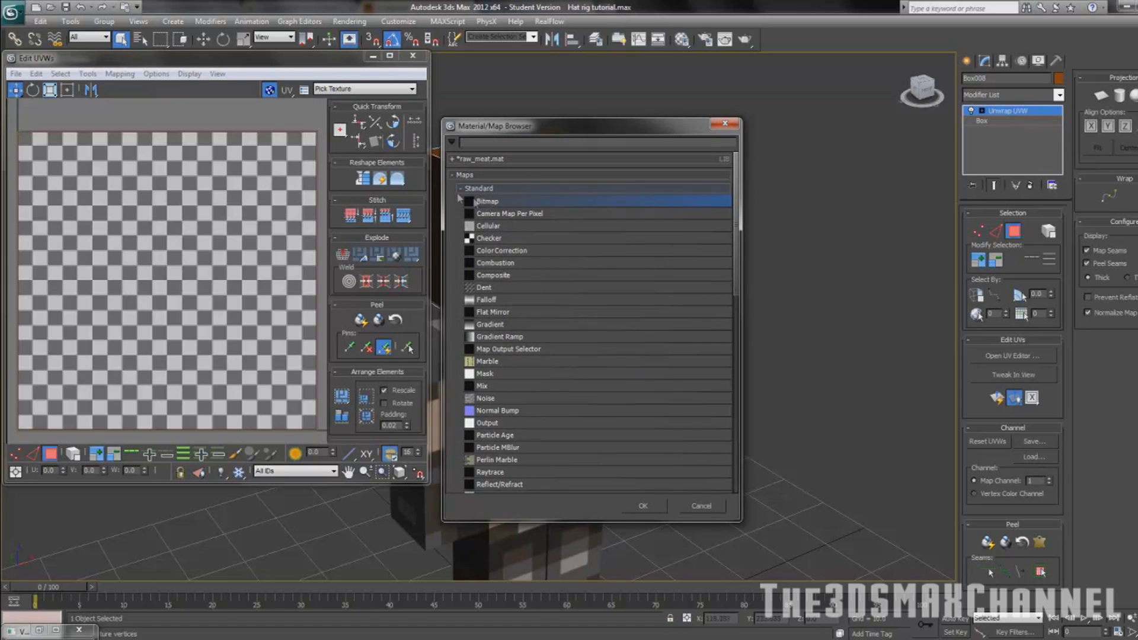
double_click(488, 203)
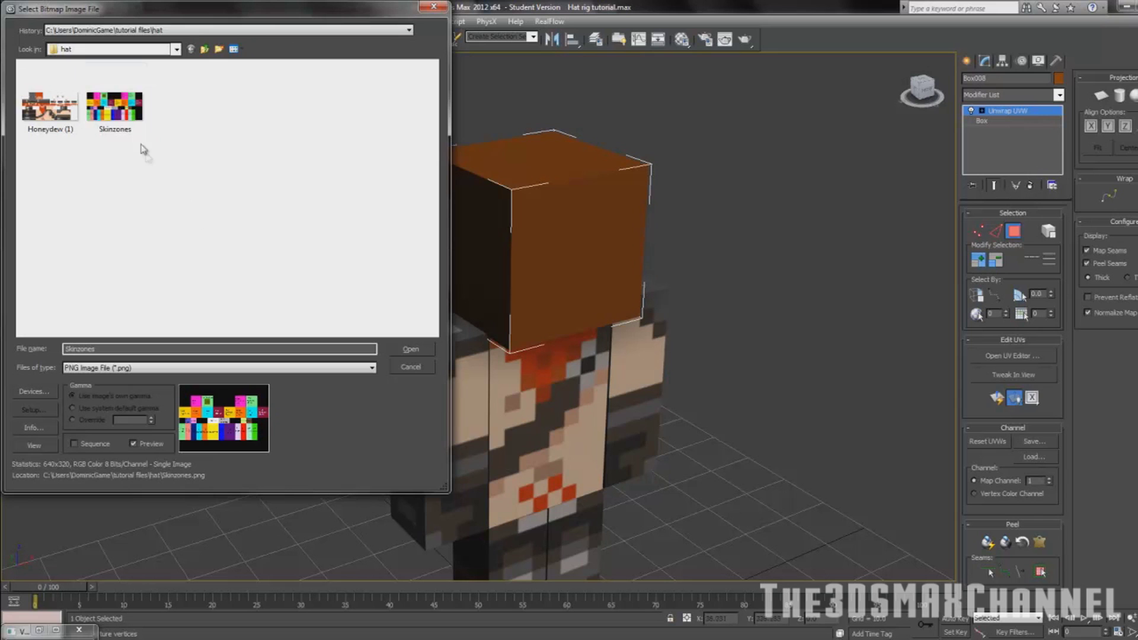
click(115, 108)
double_click(122, 112)
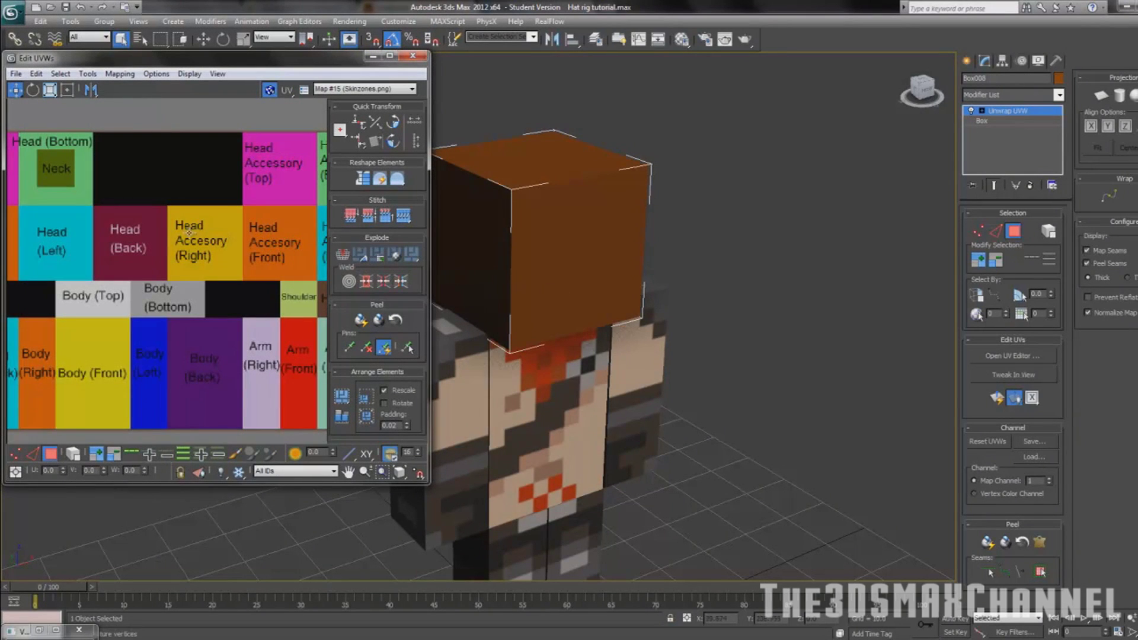
Examine the Head Accessory regions on the skin template and compare them with the box's sides
scroll(189, 230, down, 3)
middle_drag(188, 224, 237, 245)
scroll(237, 243, up, 2)
middle_drag(164, 254, 67, 214)
scroll(207, 246, up, 2)
scroll(146, 255, down, 3)
scroll(250, 258, up, 2)
middle_drag(239, 218, 261, 288)
middle_drag(157, 261, 378, 254)
scroll(379, 254, down, 1)
middle_drag(267, 254, 71, 237)
middle_drag(246, 233, 152, 246)
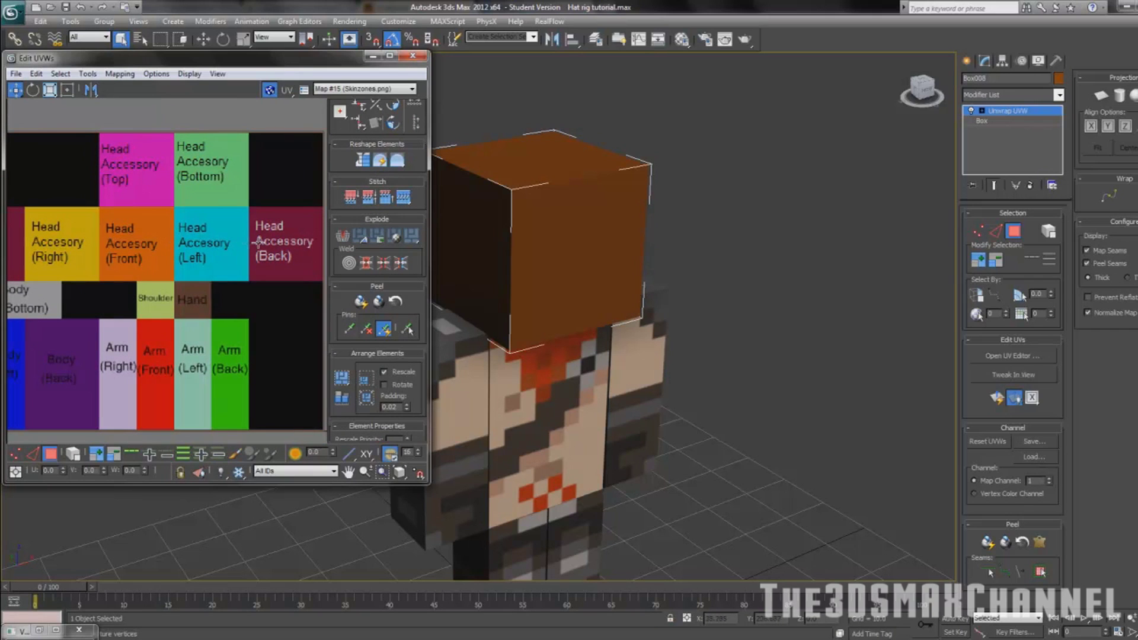
middle_drag(157, 220, 205, 189)
middle_drag(584, 258, 603, 264)
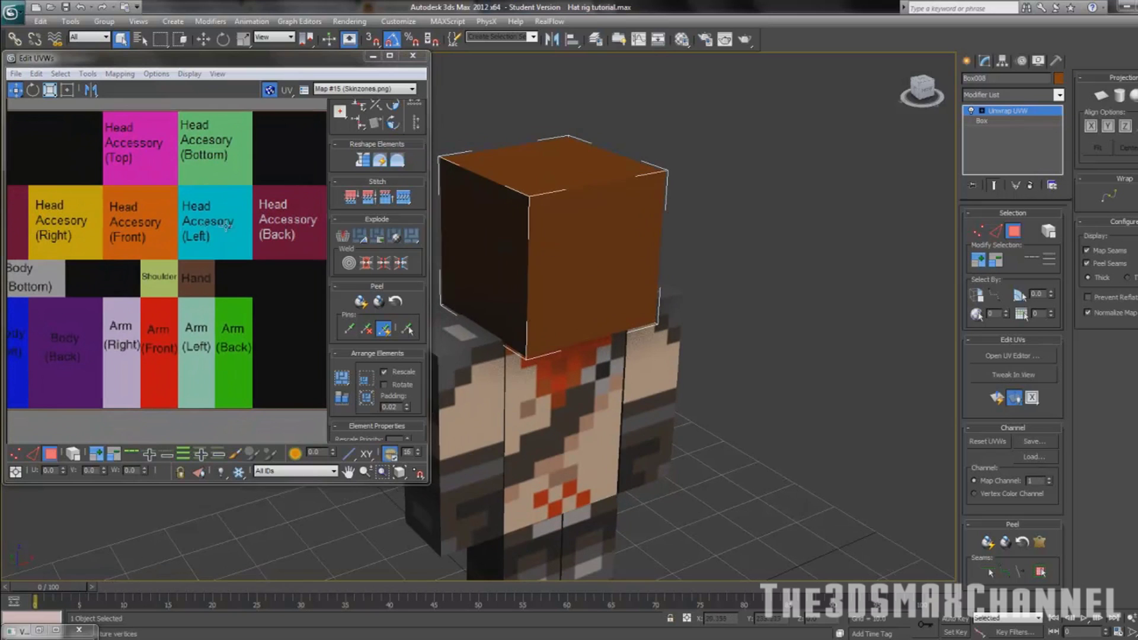
mouse_move(174, 224)
middle_down()
mouse_move(418, 235)
mouse_move(167, 210)
middle_up()
scroll(182, 213, down, 2)
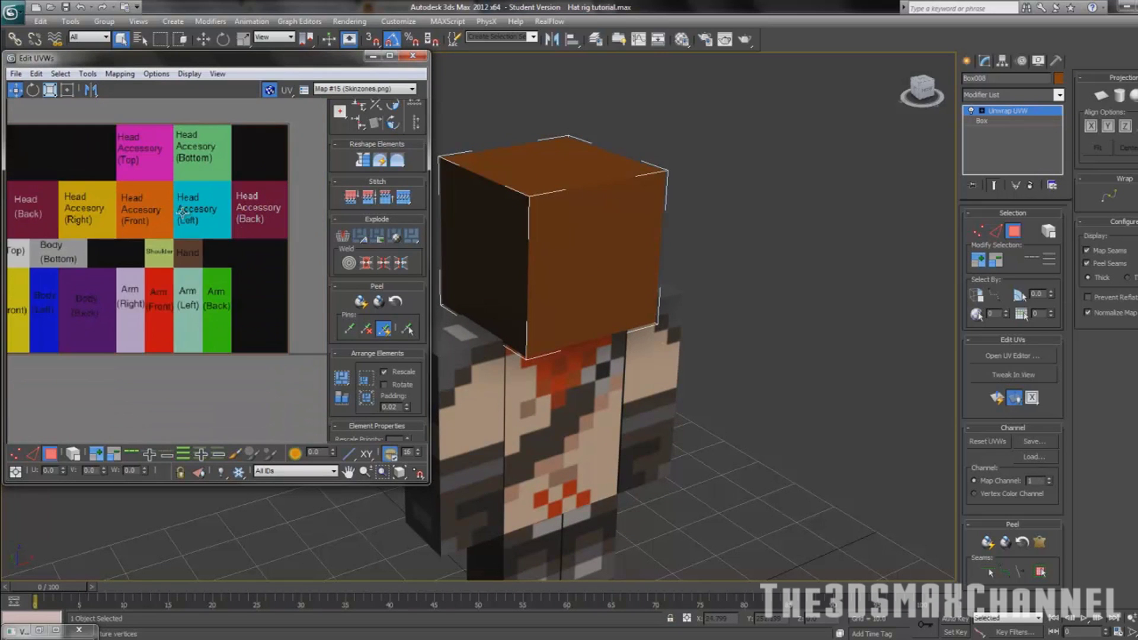
Select all faces of the box around the head
click(537, 222)
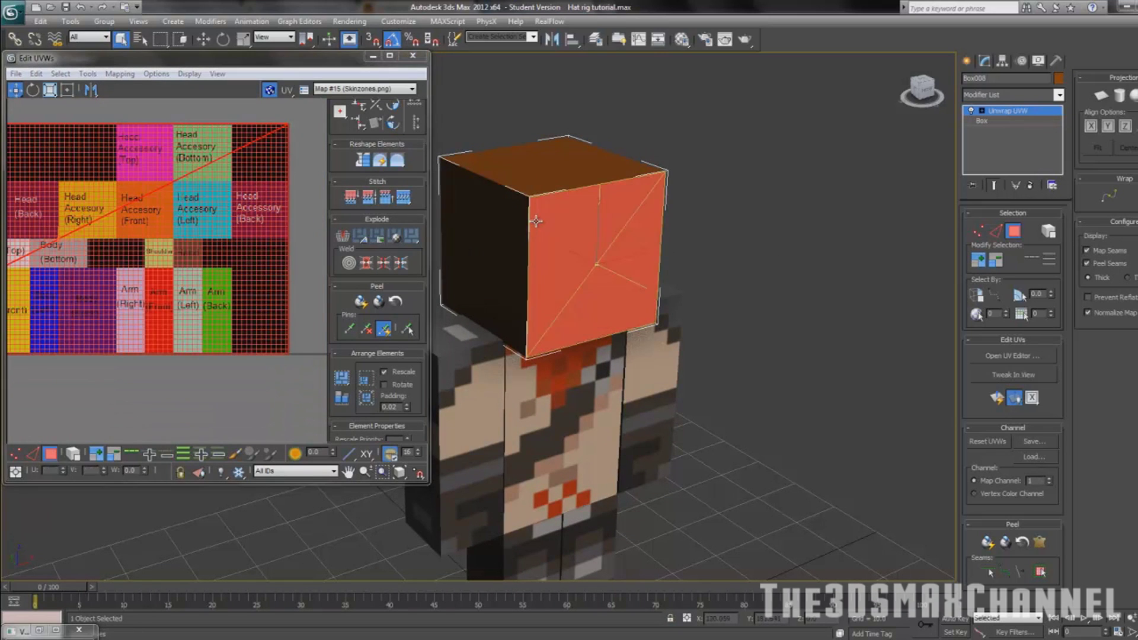
middle_drag(140, 195, 158, 196)
scroll(164, 197, down, 3)
middle_drag(627, 223, 666, 210)
drag(539, 112, 841, 382)
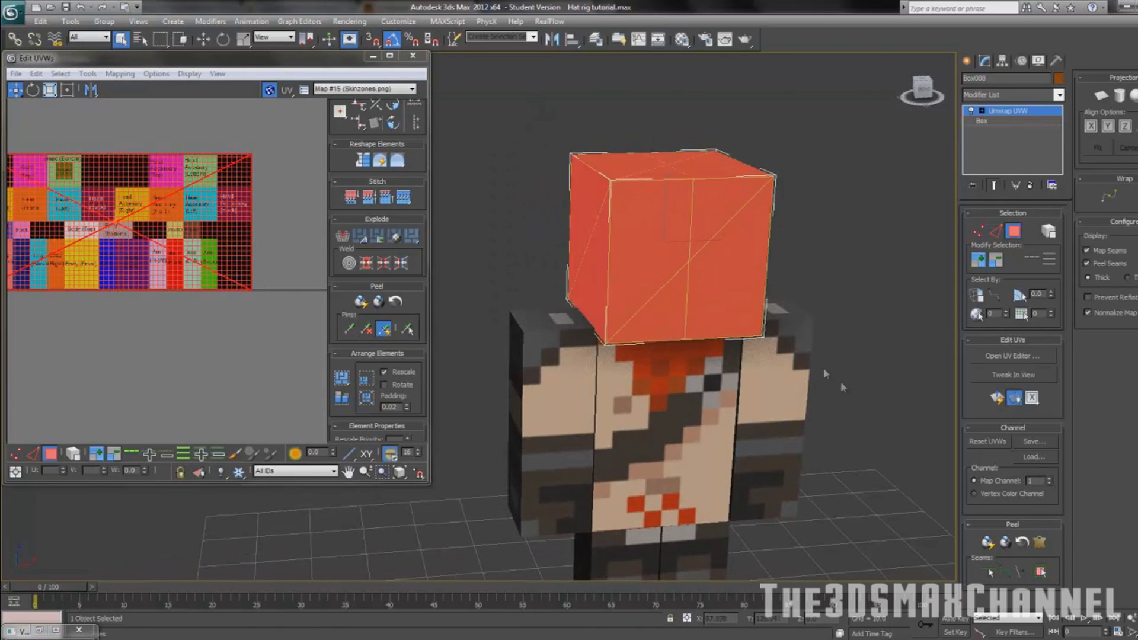
alt+middle_drag(840, 381, 735, 304)
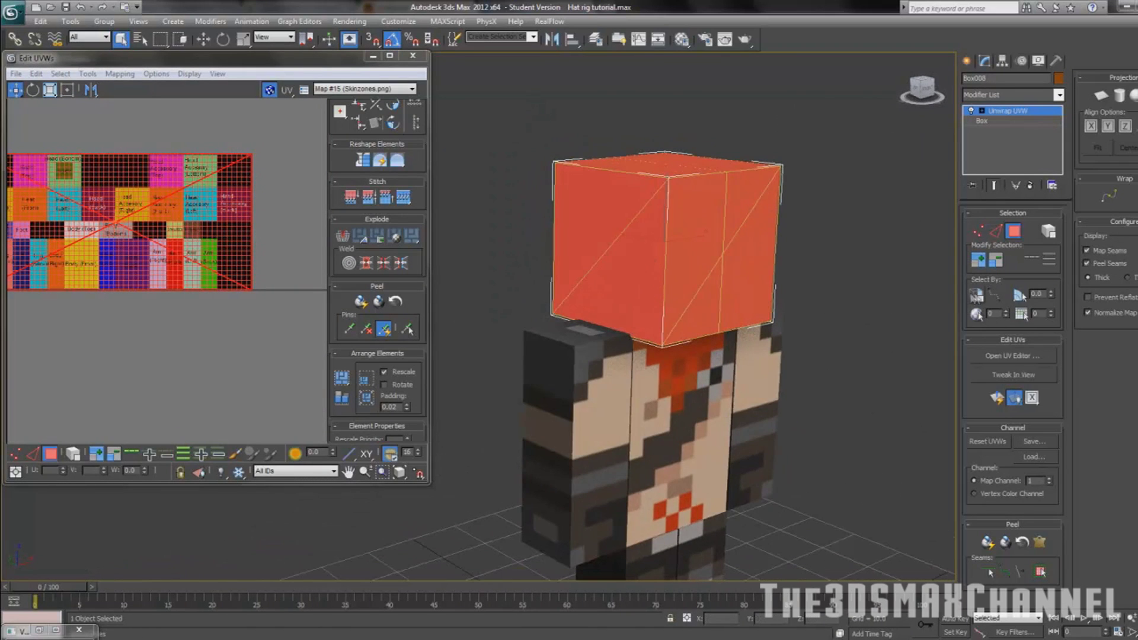
middle_drag(796, 295, 786, 293)
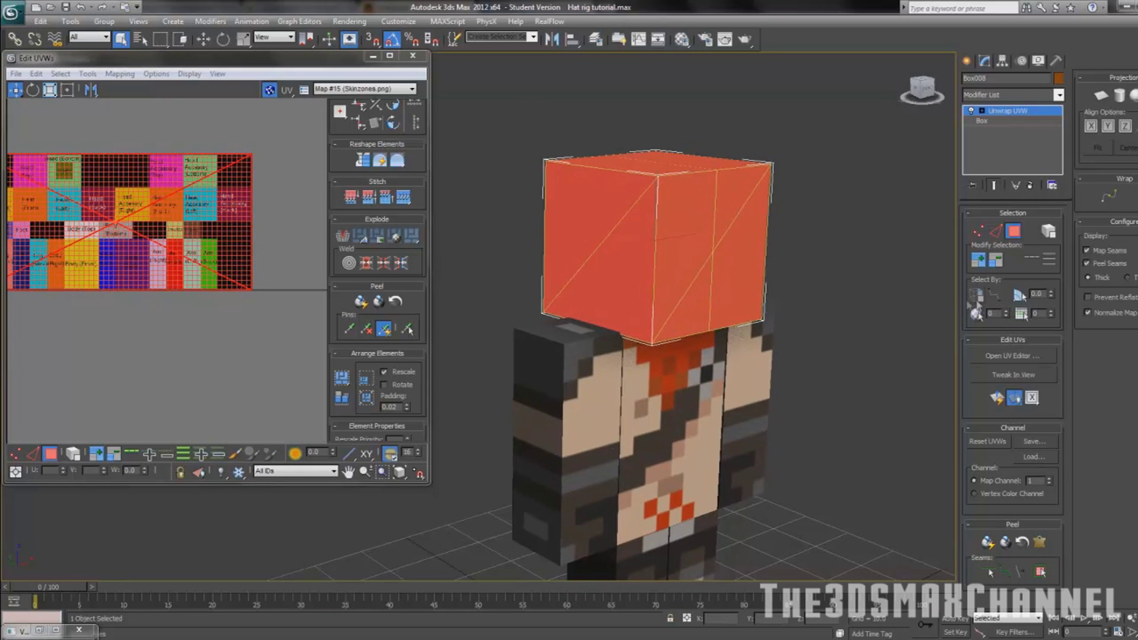
alt+middle_drag(684, 264, 652, 279)
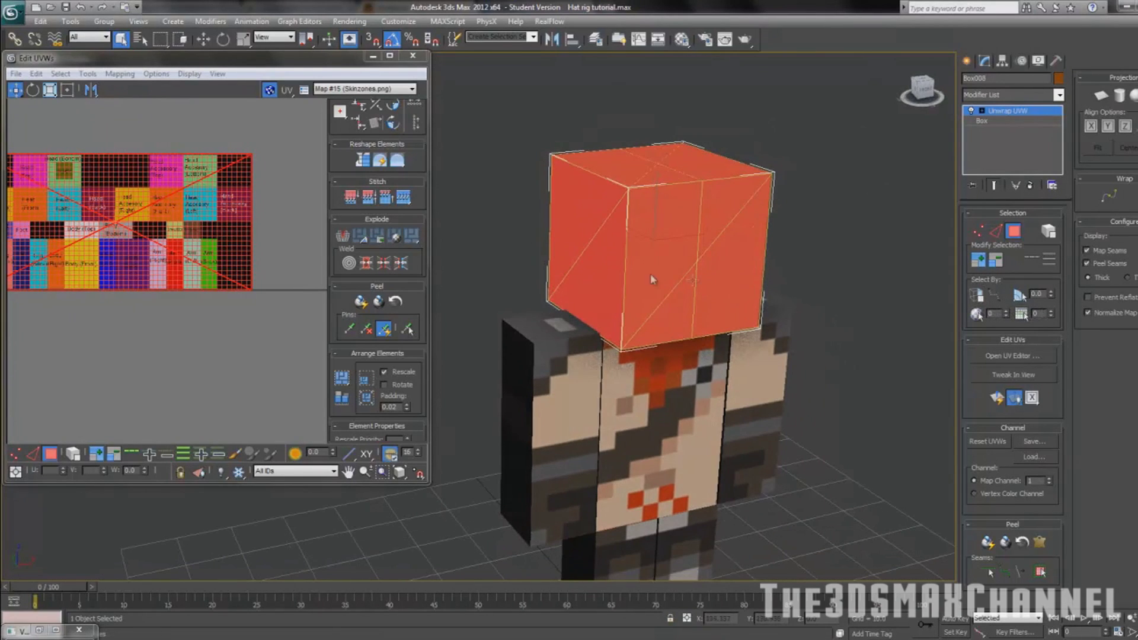
Apply Flatten Mapping to the selected faces with a face angle threshold of 45 and a spacing of 0.02
click(138, 83)
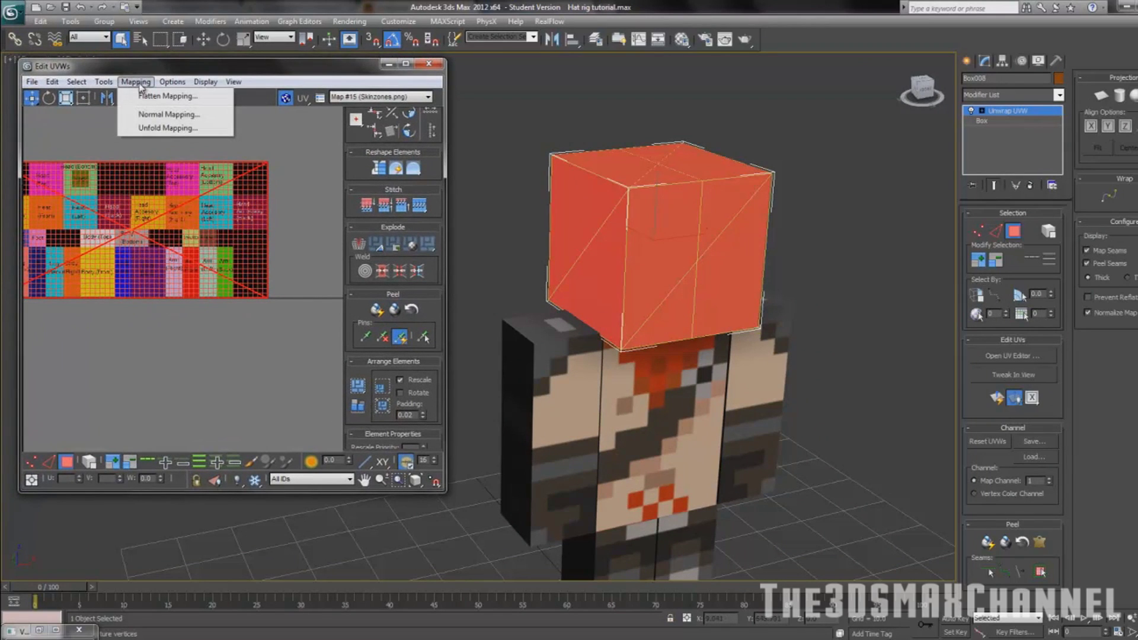
click(144, 95)
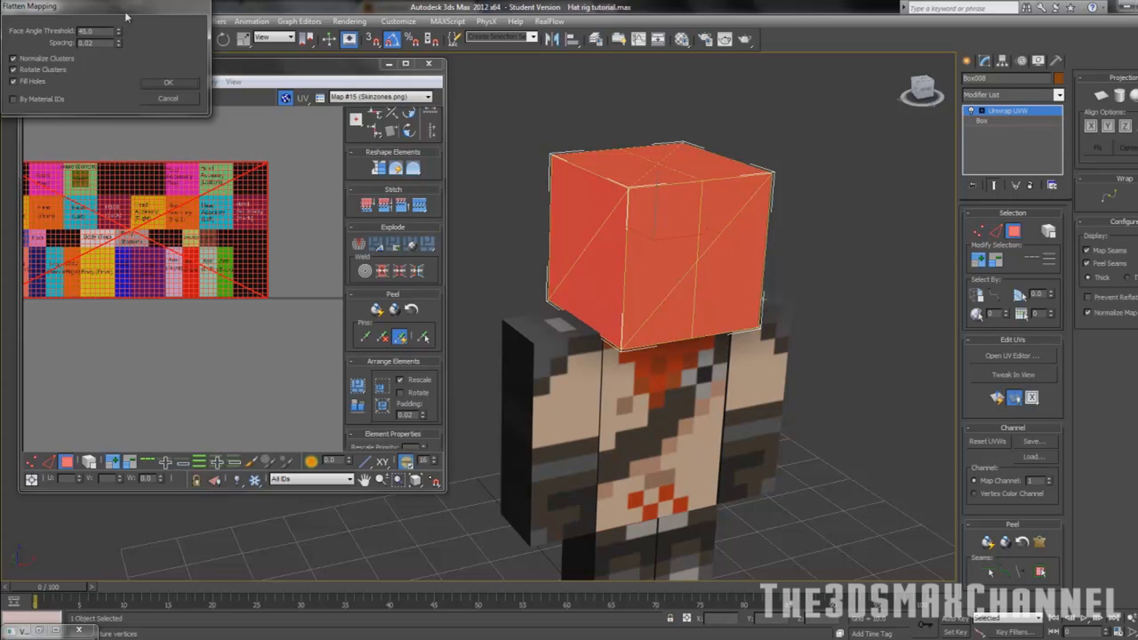
drag(125, 11, 210, 75)
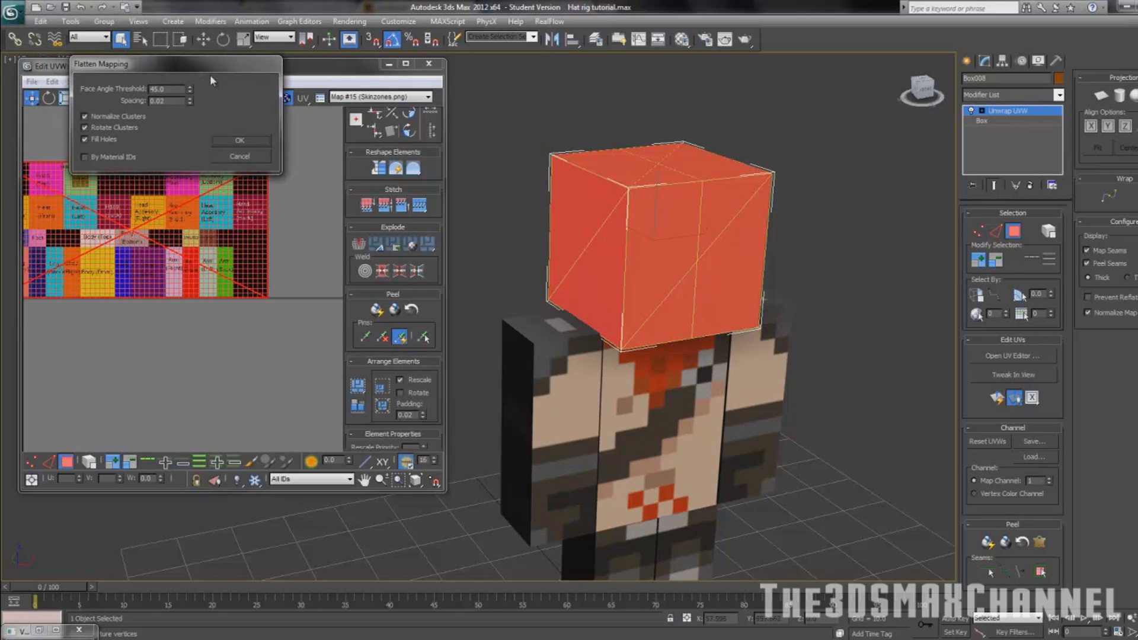
click(244, 140)
middle_drag(231, 154, 275, 147)
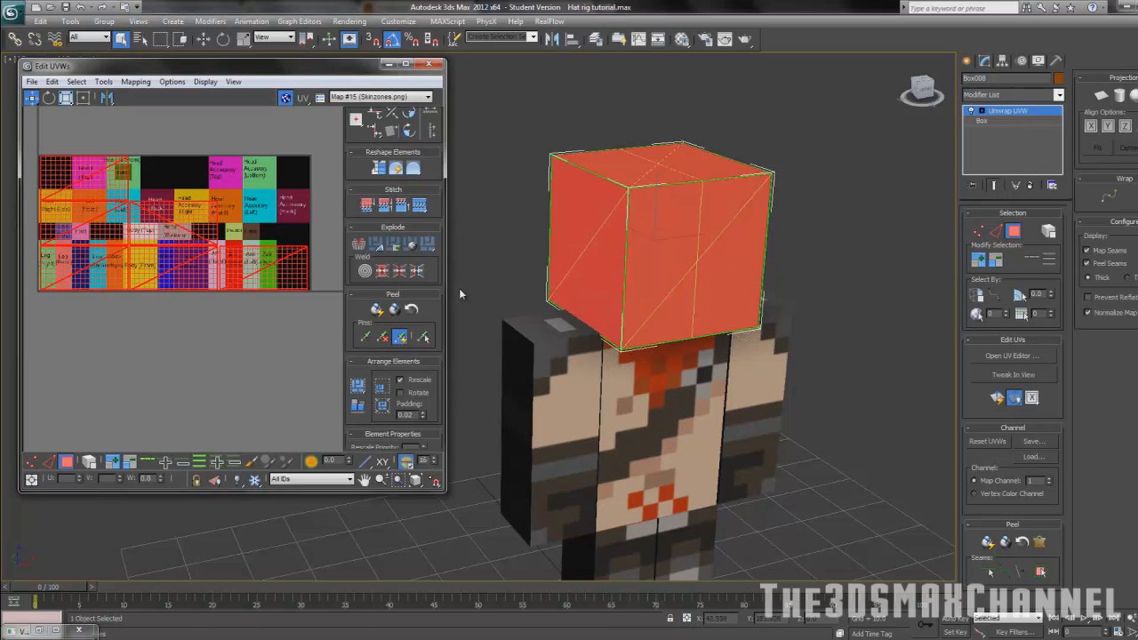
Select only the box's front face and move its UV piece over the Head Accessory (Front) region
middle_drag(496, 288, 482, 279)
click(650, 247)
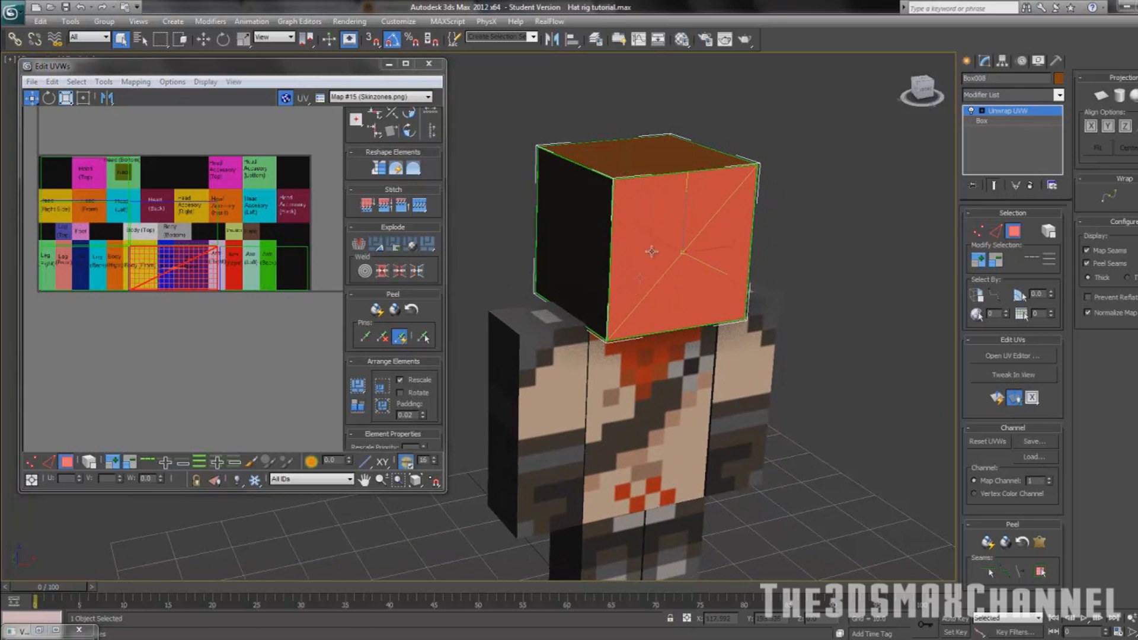
scroll(208, 214, up, 5)
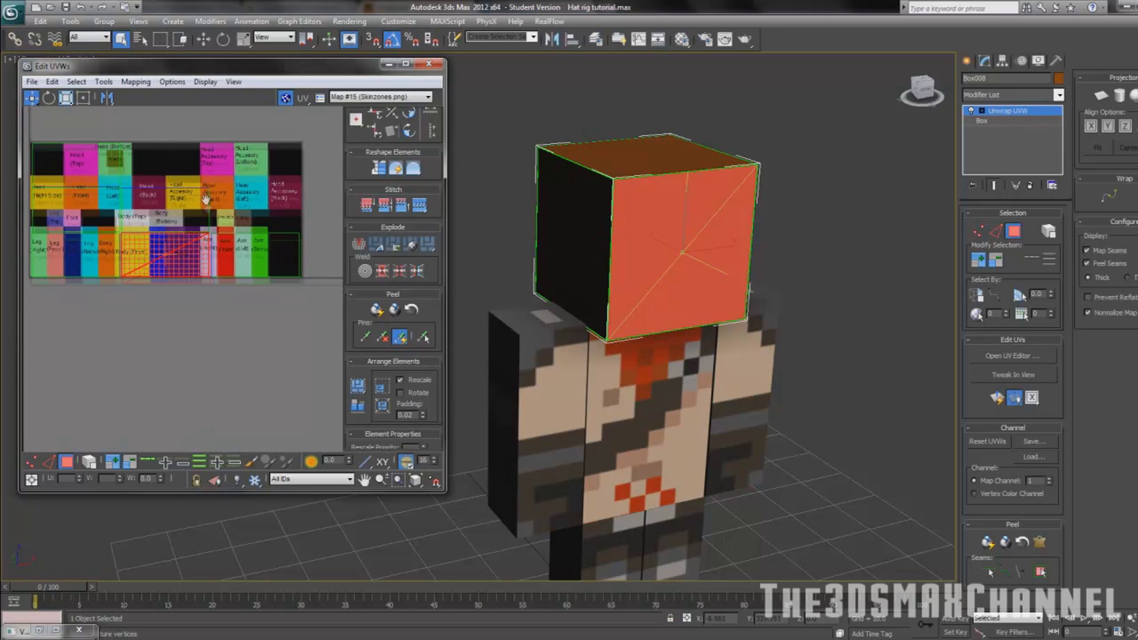
middle_drag(208, 214, 177, 219)
drag(98, 260, 154, 287)
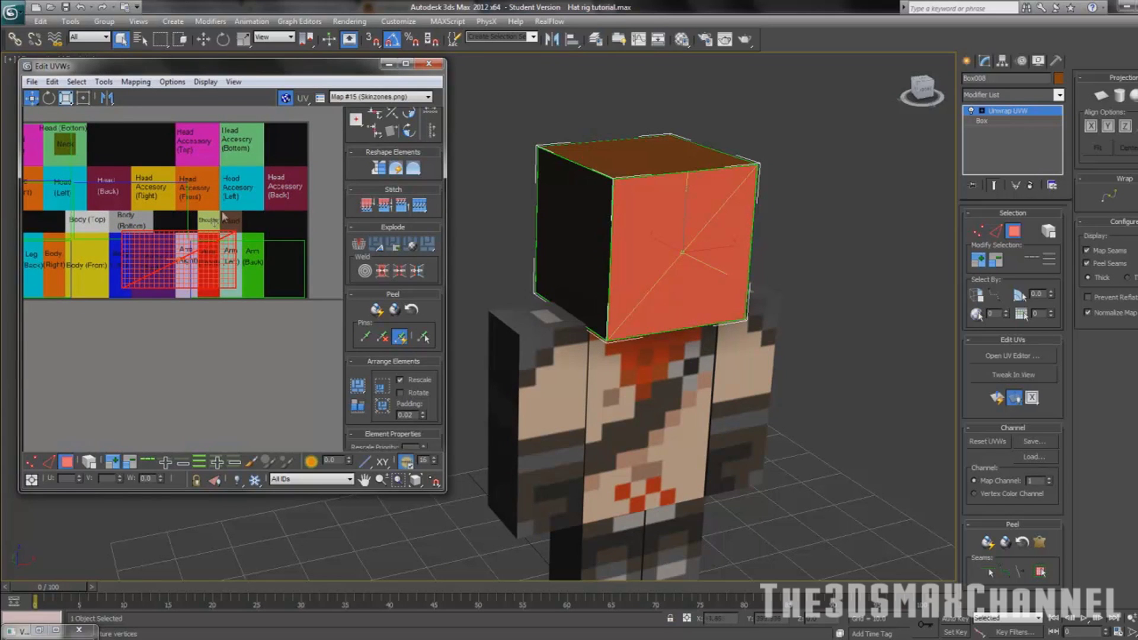
drag(134, 247, 183, 194)
middle_drag(183, 194, 179, 228)
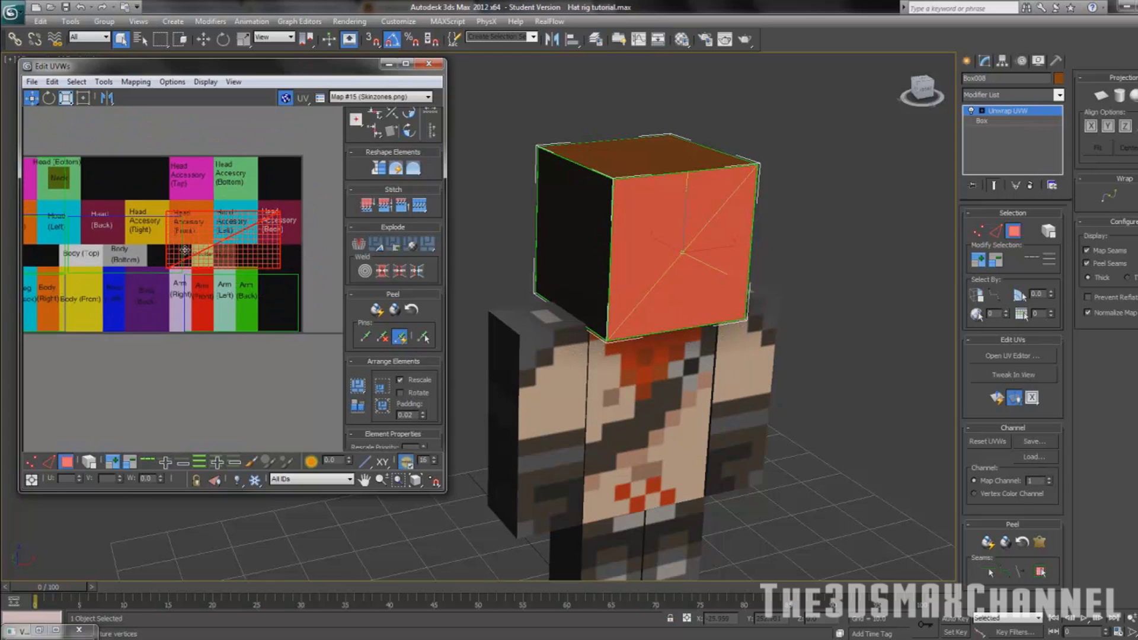
In Freeform mode, align the front face's UV piece with the Head Accessory (Front) region's upper-left corner and shrink it to roughly fit
click(82, 99)
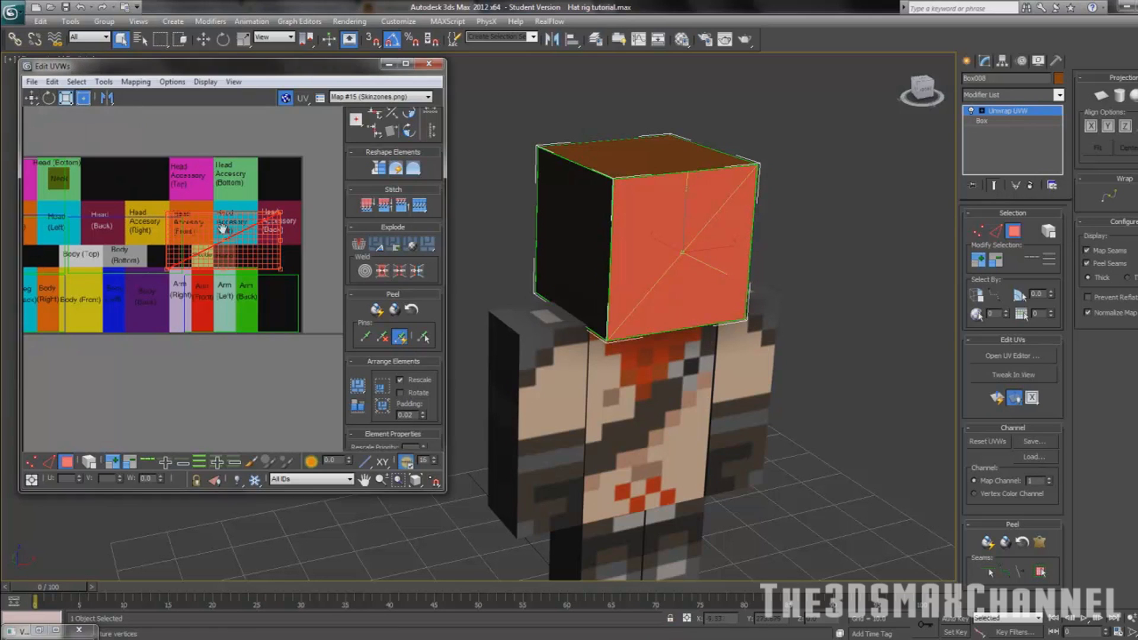
scroll(232, 279, up, 4)
scroll(235, 249, up, 2)
middle_drag(239, 230, 189, 230)
drag(126, 234, 134, 212)
scroll(135, 212, down, 3)
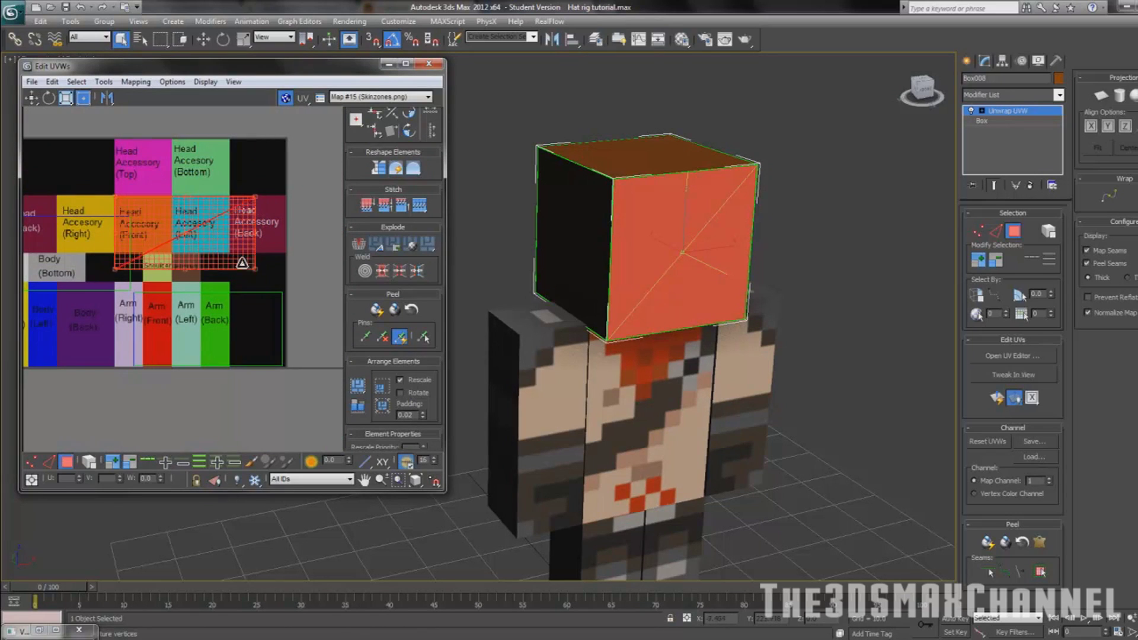
drag(161, 246, 162, 251)
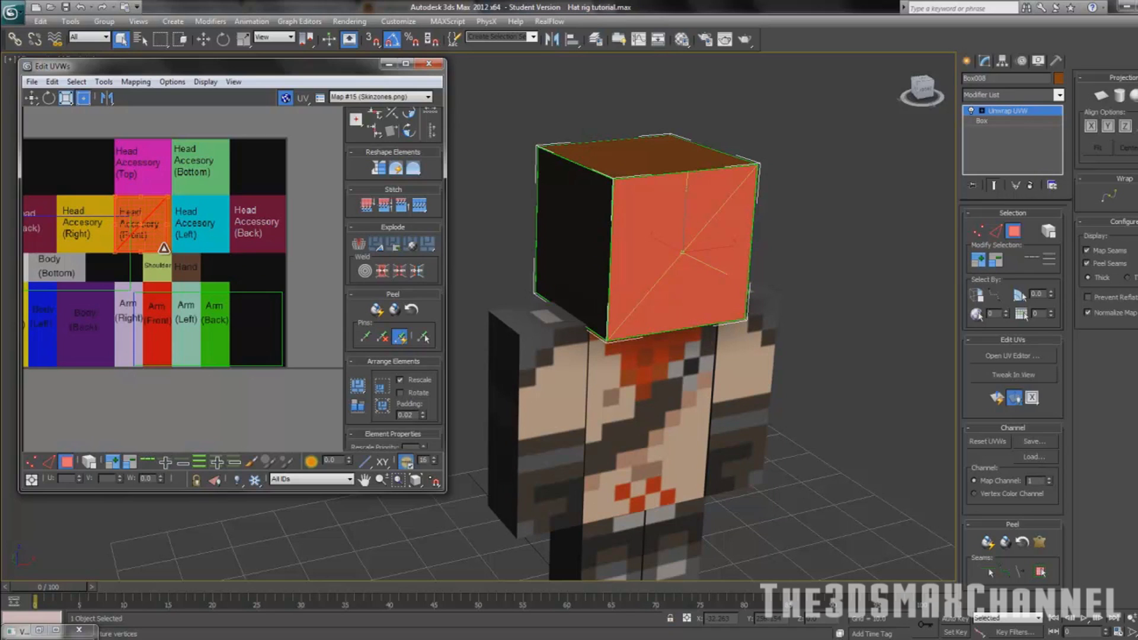
Refine the lower-right corner of the front face's UV piece to meet the exact corner of the Head Accessory (Front) region
scroll(221, 197, up, 5)
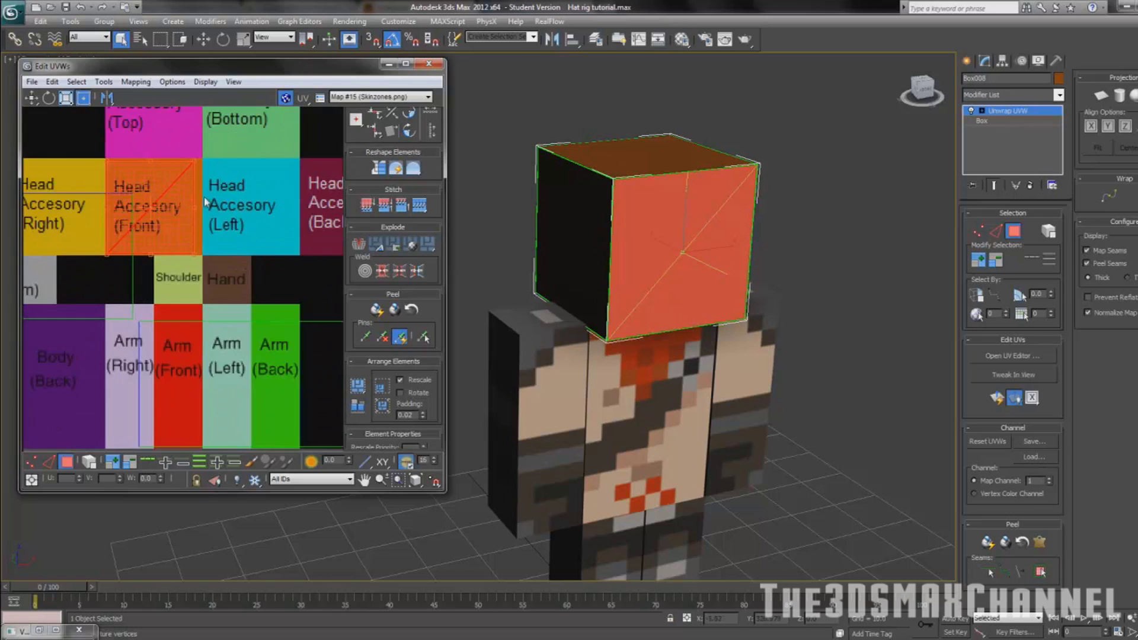
scroll(220, 197, up, 1)
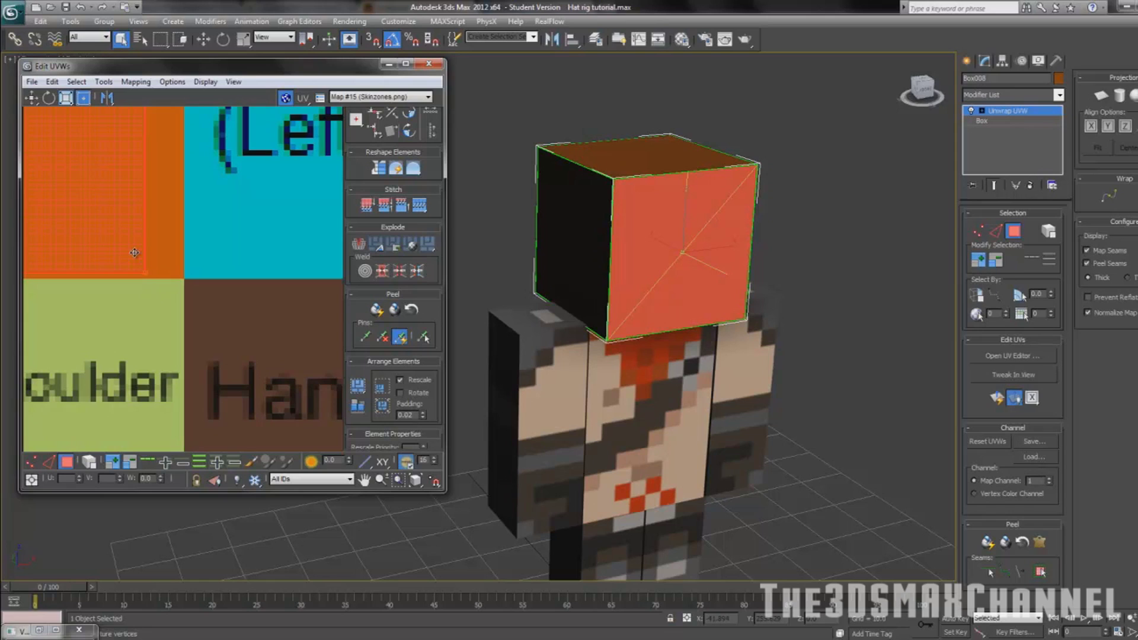
scroll(166, 303, up, 2)
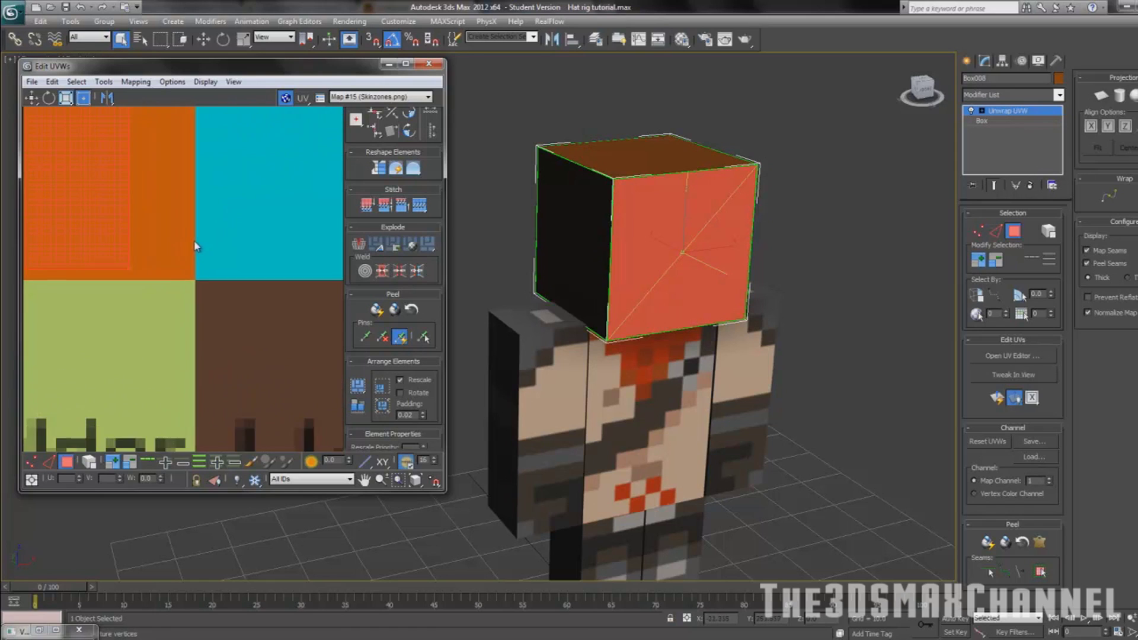
drag(73, 213, 284, 207)
middle_drag(323, 226, 253, 236)
drag(178, 277, 182, 287)
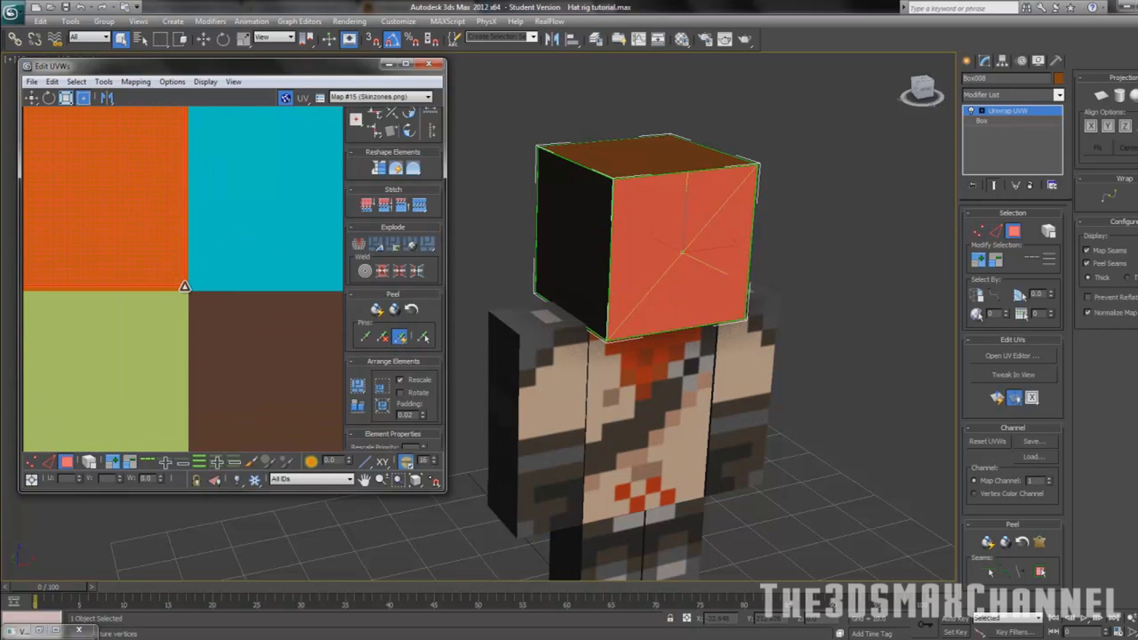
scroll(186, 289, up, 10)
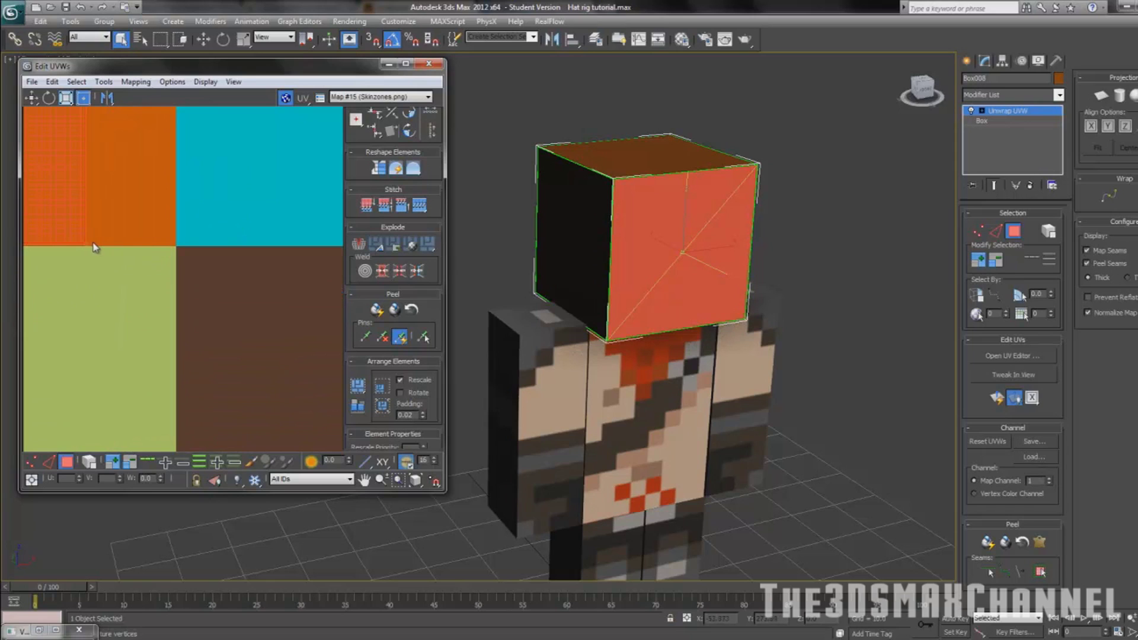
drag(111, 242, 189, 241)
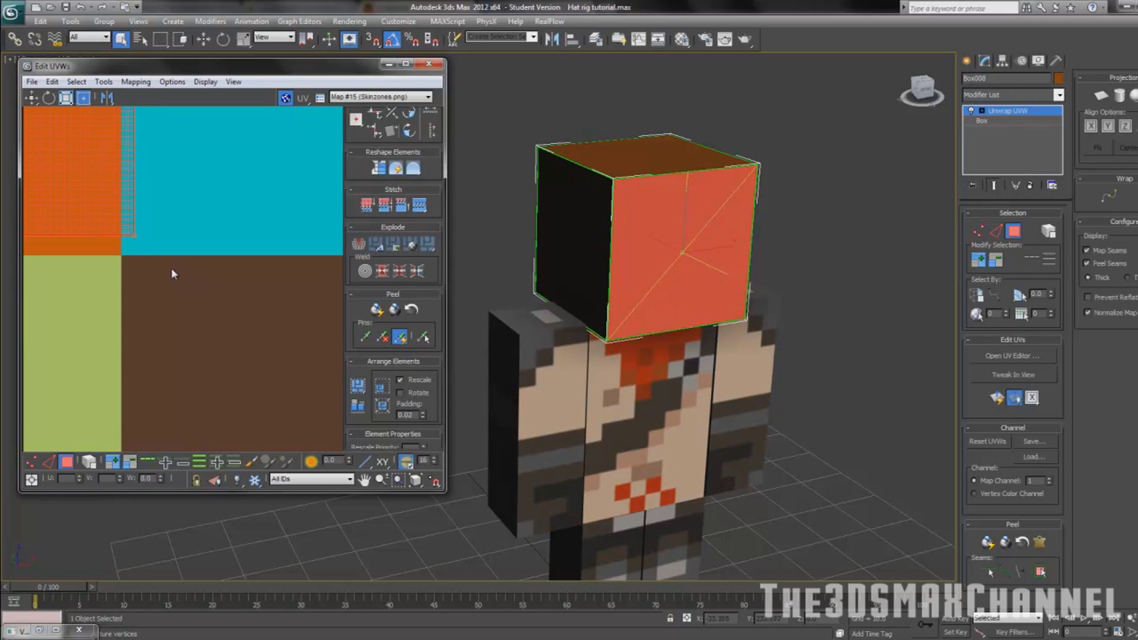
scroll(106, 236, down, 7)
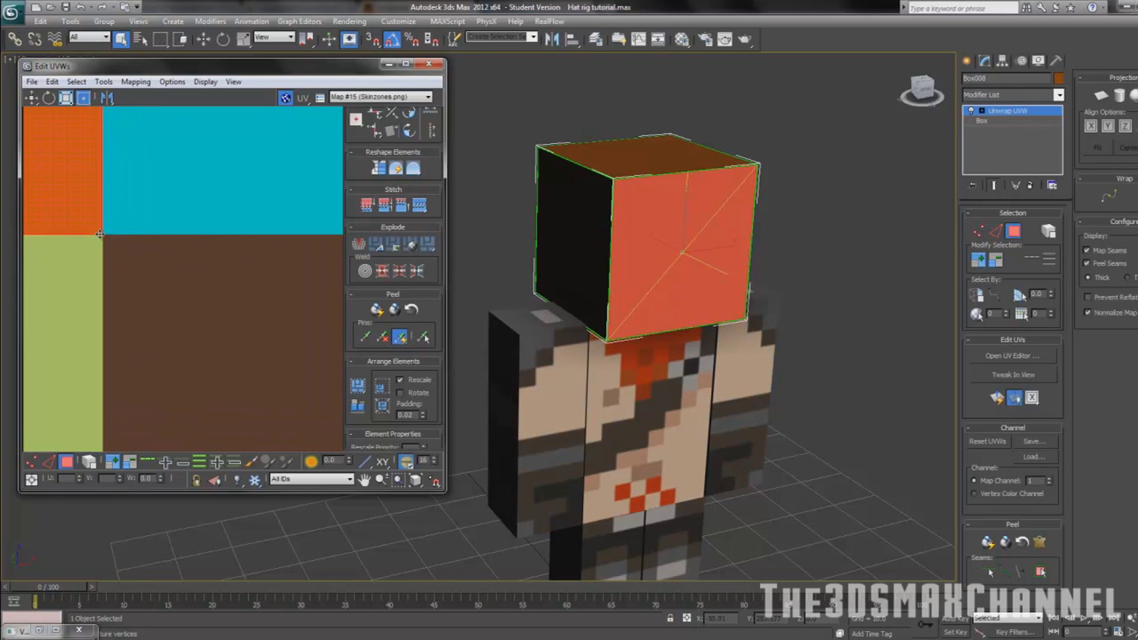
Refine the upper-left corner of the front face's UV piece to meet the exact corner of the Head Accessory (Front) region
scroll(100, 234, down, 5)
scroll(158, 235, up, 10)
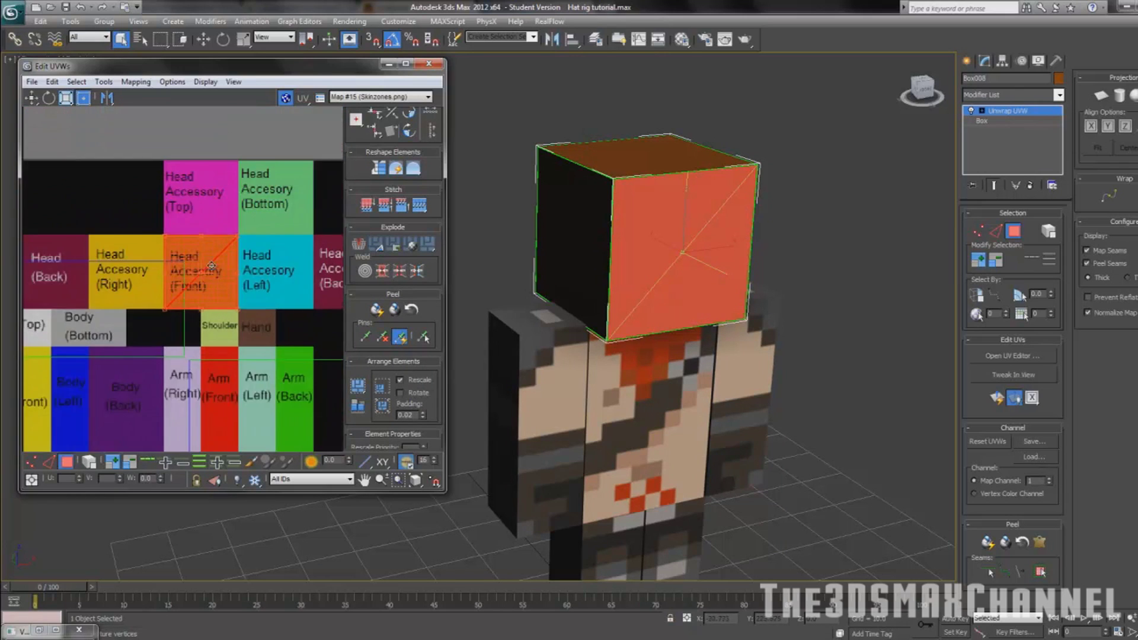
scroll(192, 264, up, 7)
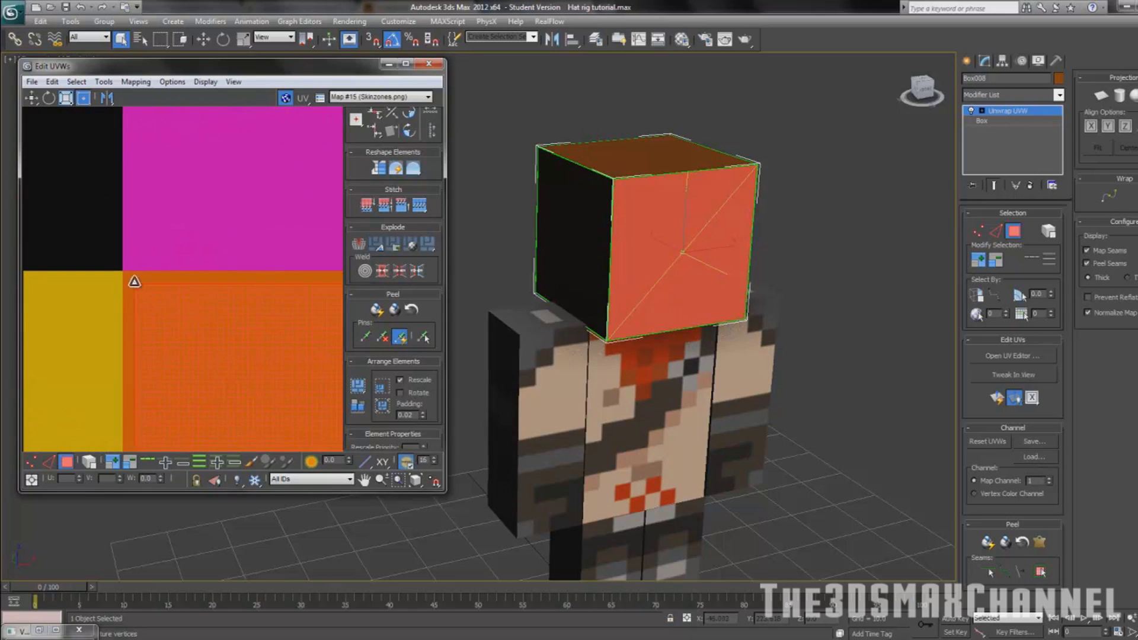
drag(135, 282, 122, 271)
middle_drag(143, 274, 117, 223)
scroll(117, 222, down, 7)
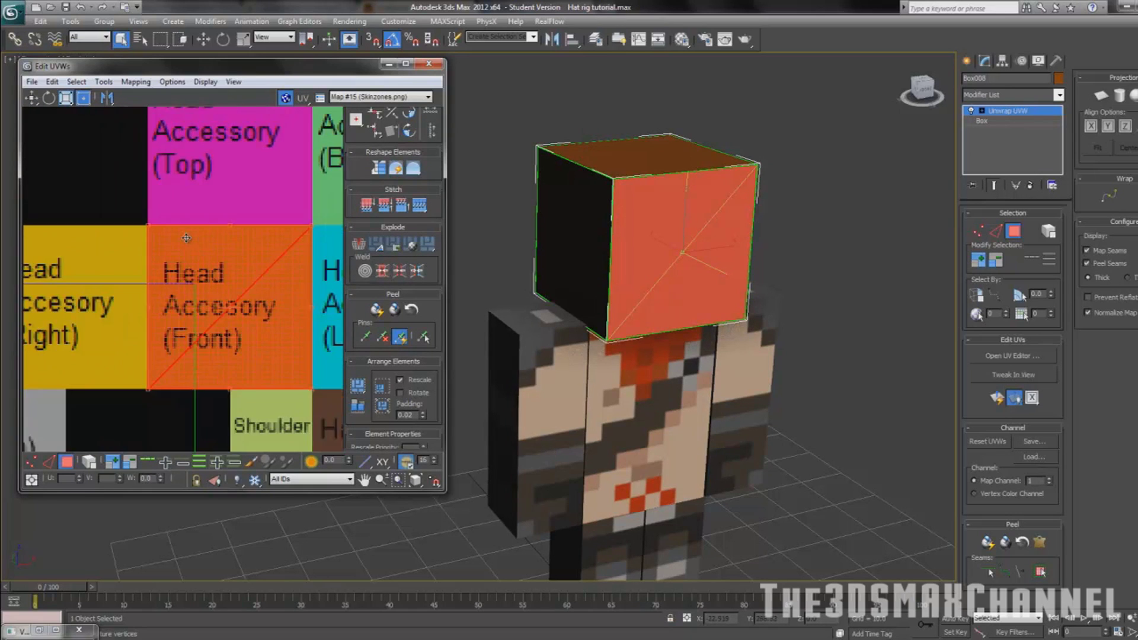
Turn off the shaded highlight of selected faces in the viewport
middle_drag(198, 238, 186, 214)
middle_drag(629, 268, 633, 267)
key(F2)
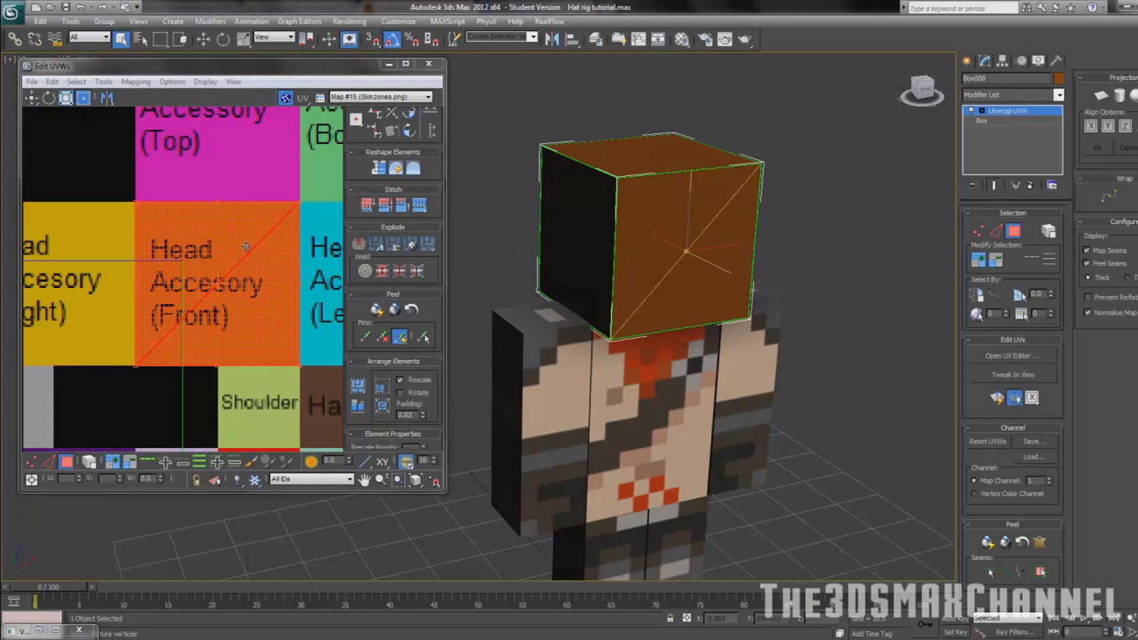
middle_drag(246, 247, 240, 236)
scroll(601, 235, down, 3)
middle_drag(639, 237, 586, 219)
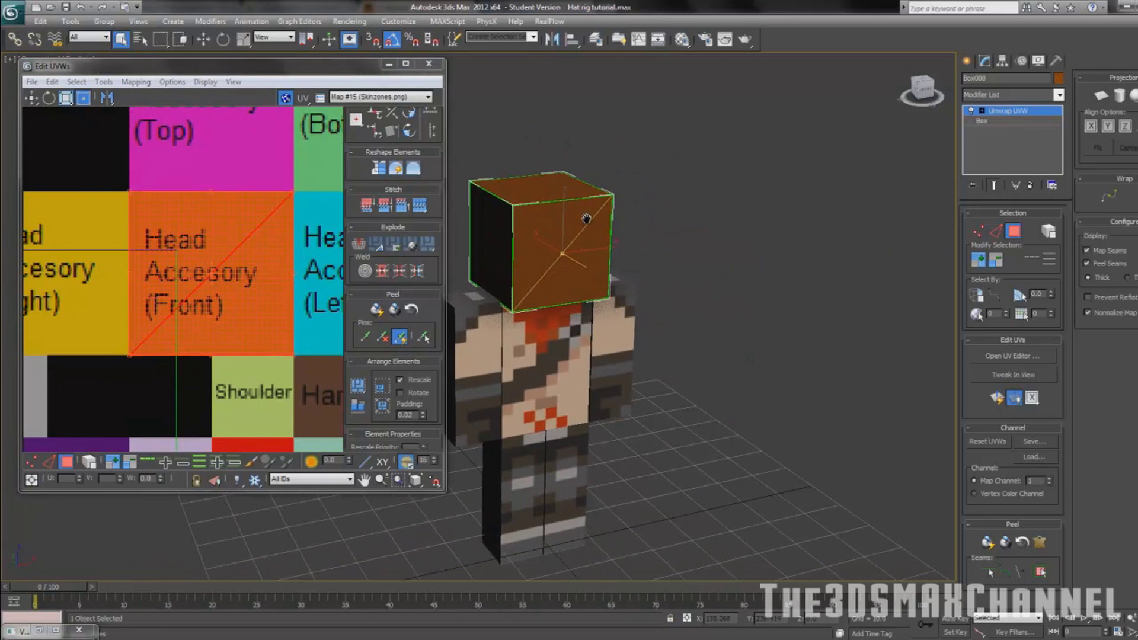
middle_drag(307, 223, 286, 206)
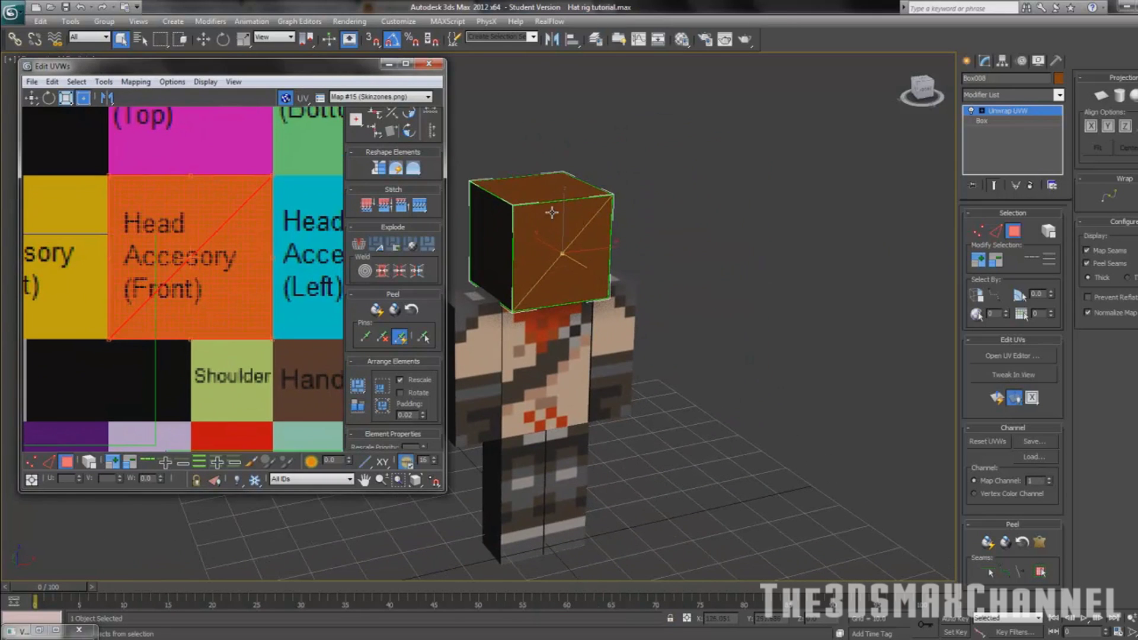
Select the box's right side face, move its UV piece onto the Head Accessory (Right) region and shrink it to roughly fit
scroll(194, 190, down, 4)
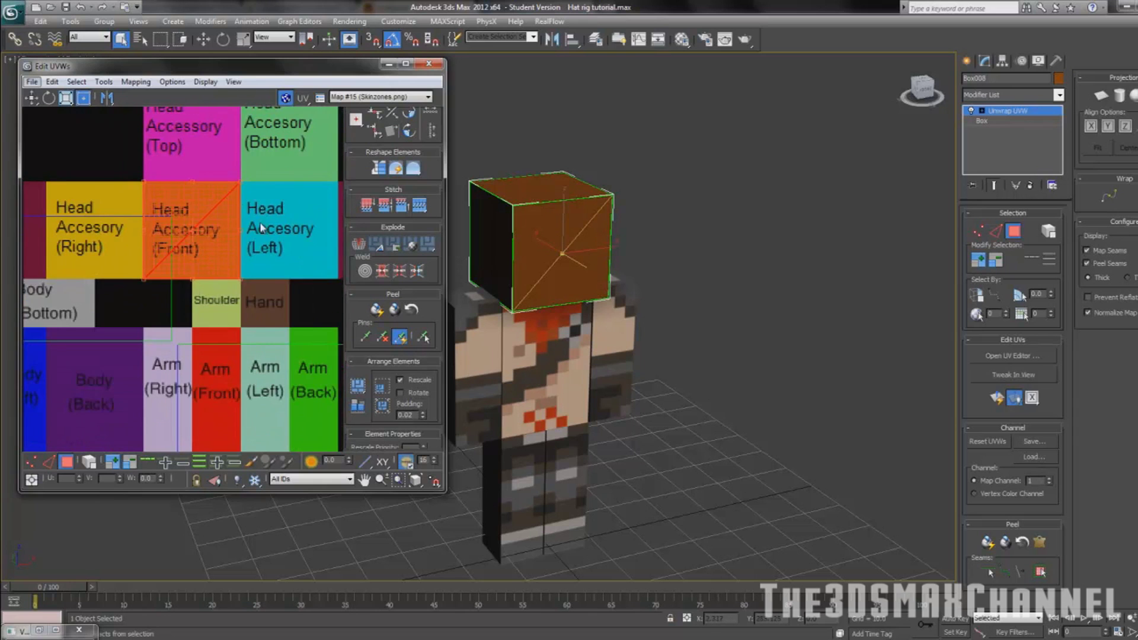
scroll(261, 227, down, 2)
click(501, 218)
alt+middle_drag(513, 215, 544, 213)
middle_drag(198, 233, 235, 219)
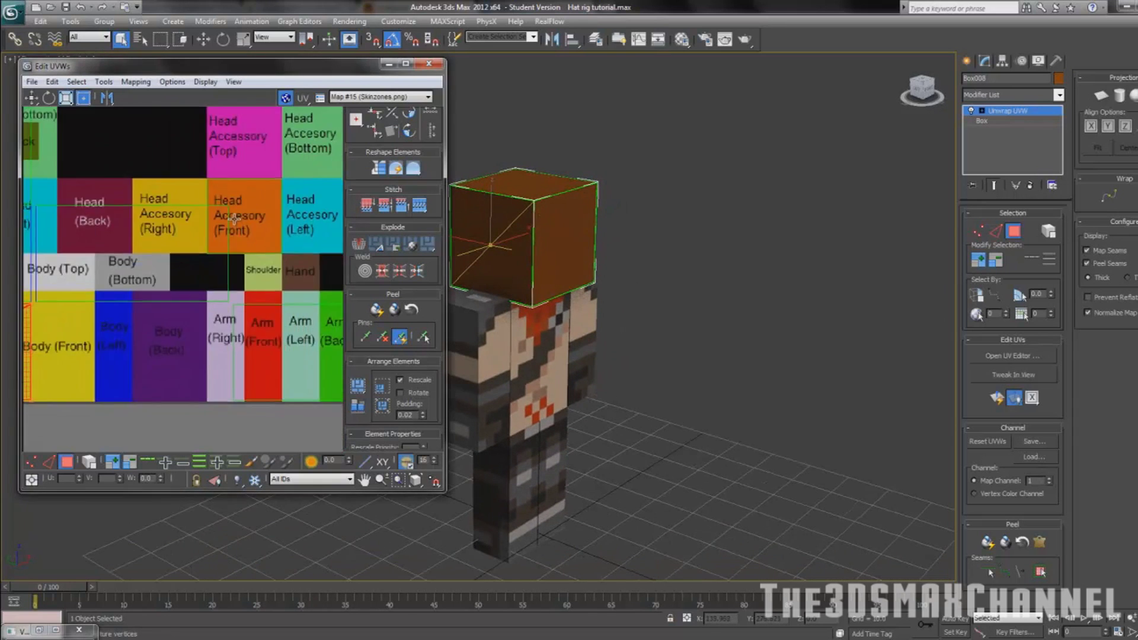
scroll(235, 219, down, 4)
scroll(234, 218, up, 1)
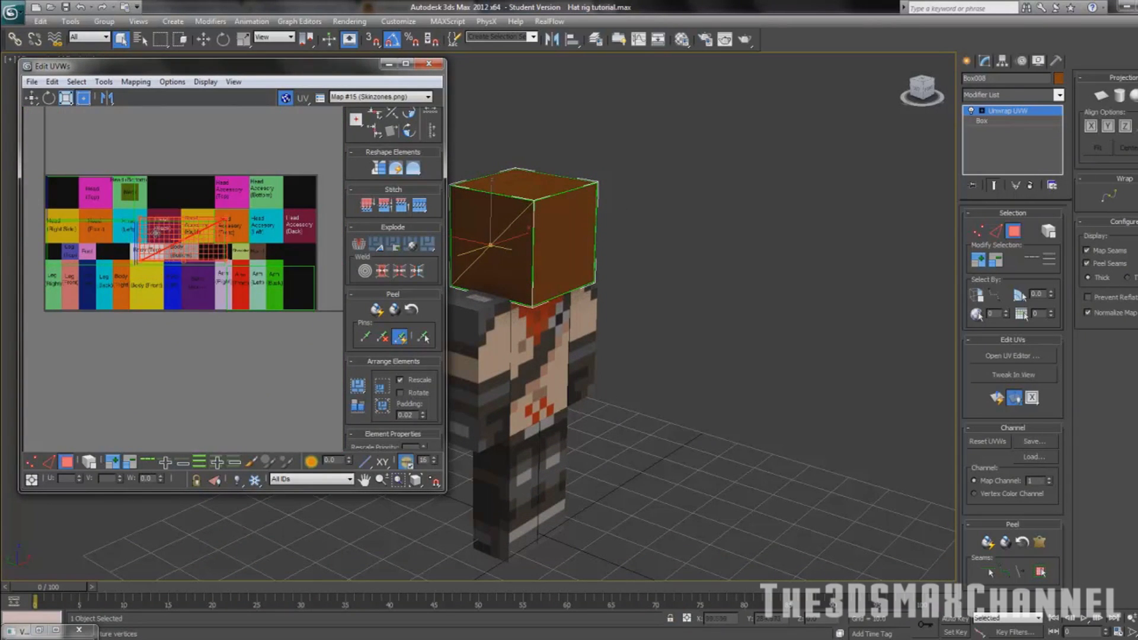
scroll(197, 229, up, 5)
middle_drag(112, 232, 152, 226)
drag(83, 228, 239, 199)
scroll(202, 201, down, 2)
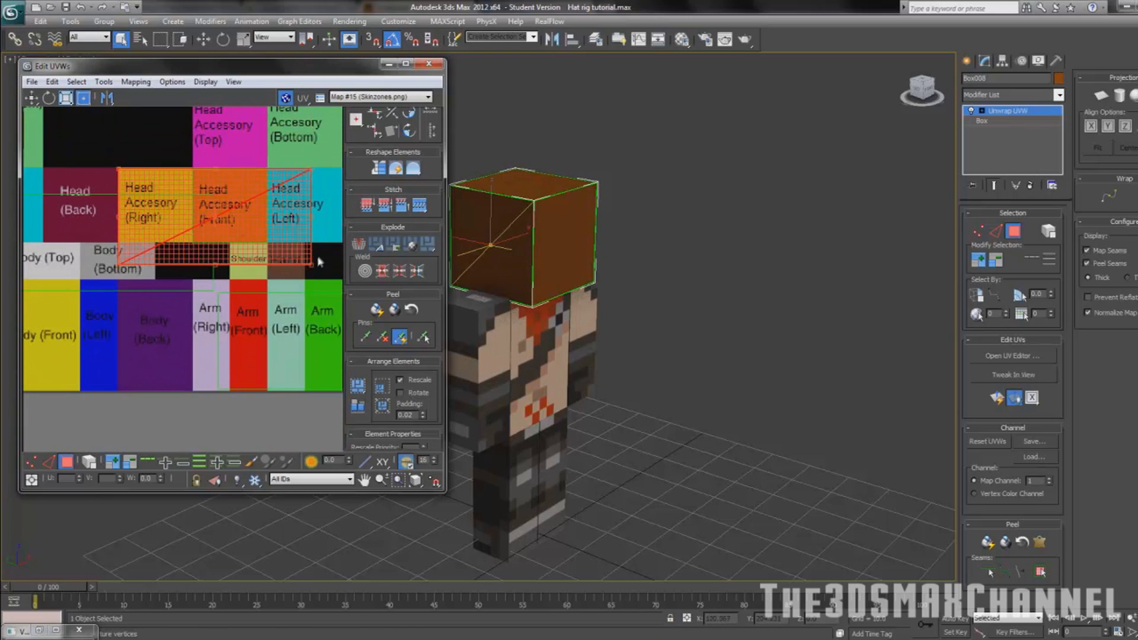
drag(312, 264, 192, 238)
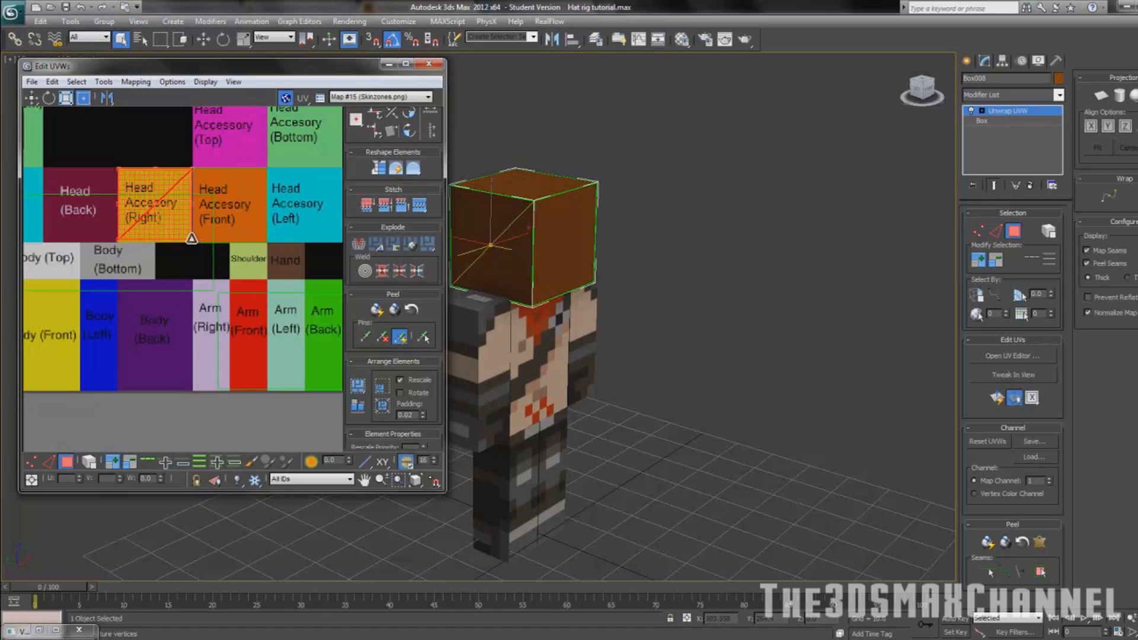
Refine the lower-right corner of the right face's UV piece to meet the exact corner of the Head Accessory (Right) region
scroll(199, 244, up, 5)
scroll(189, 246, up, 3)
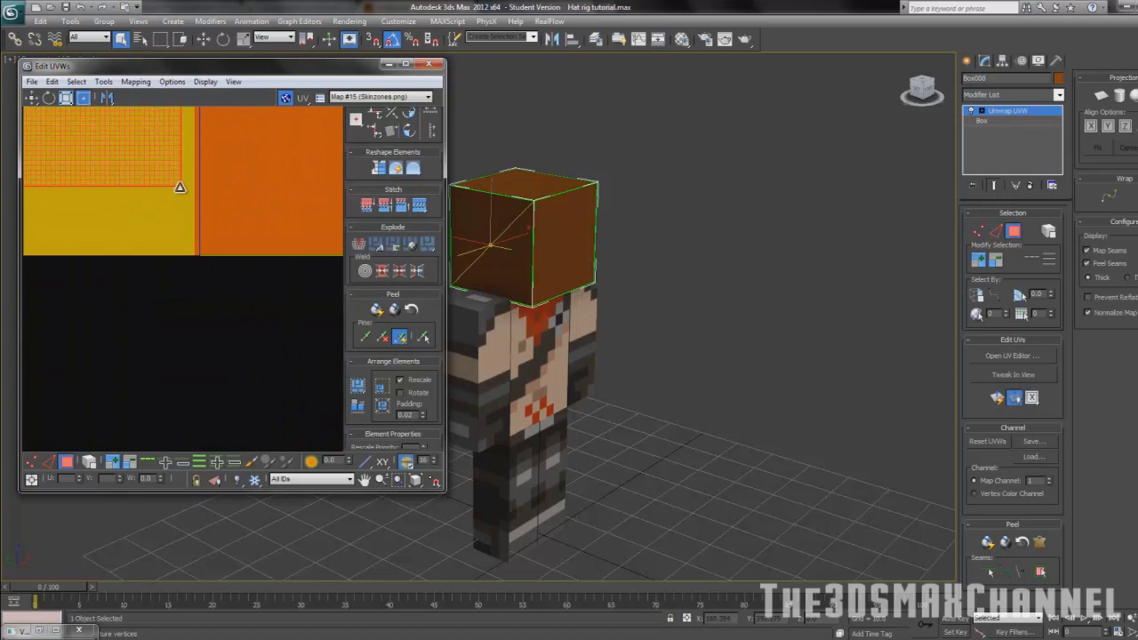
drag(180, 187, 191, 254)
scroll(198, 255, up, 5)
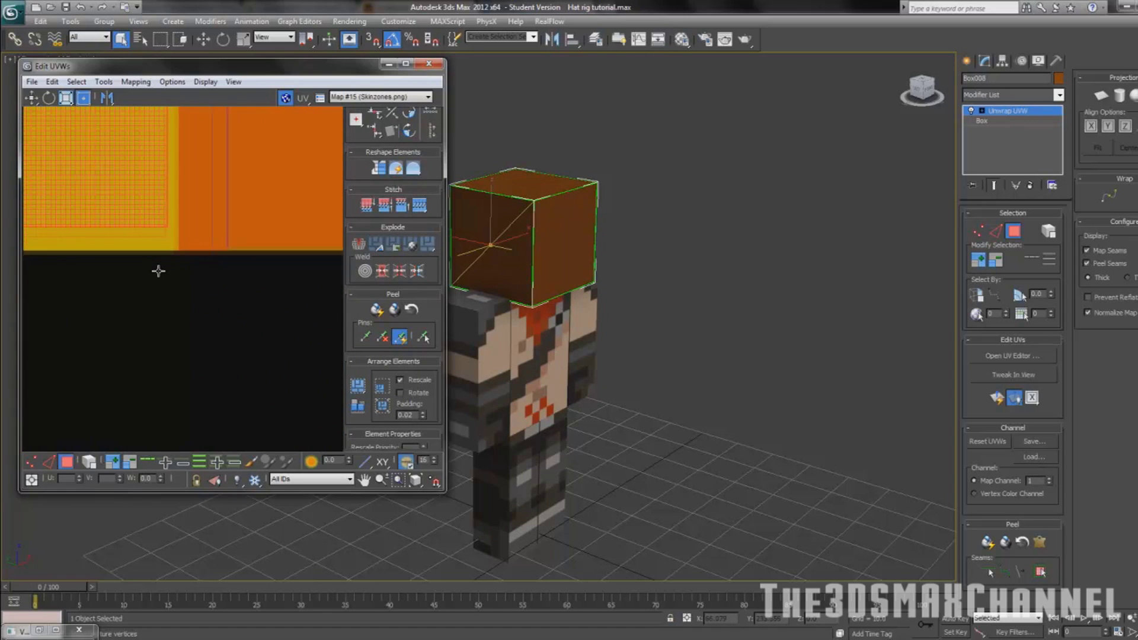
drag(174, 195, 188, 231)
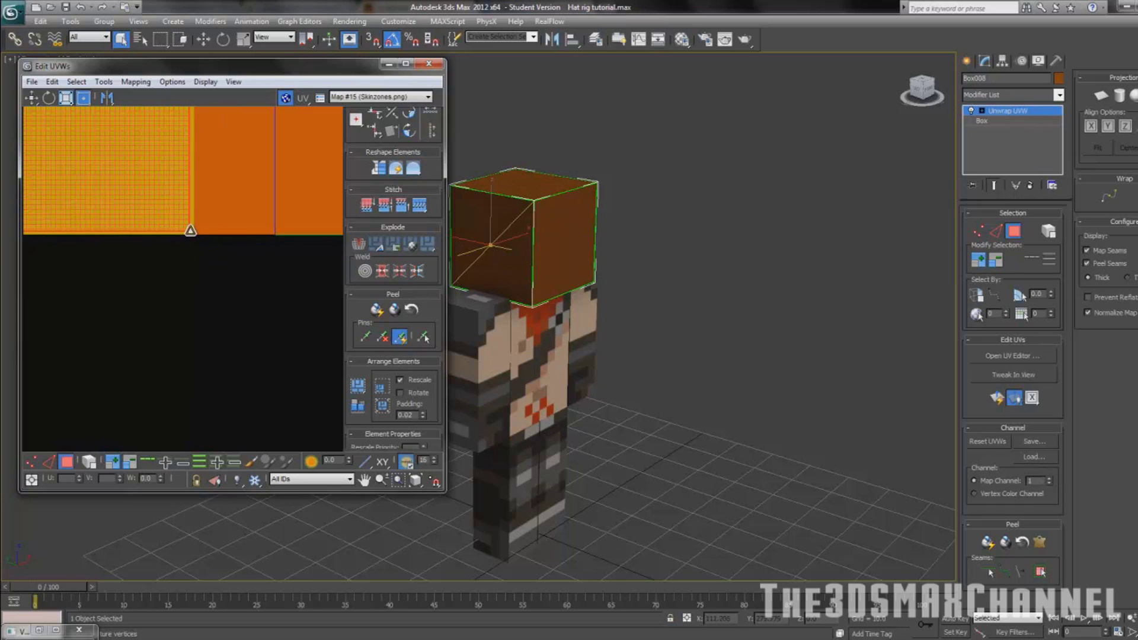
scroll(190, 234, up, 1)
scroll(140, 193, down, 5)
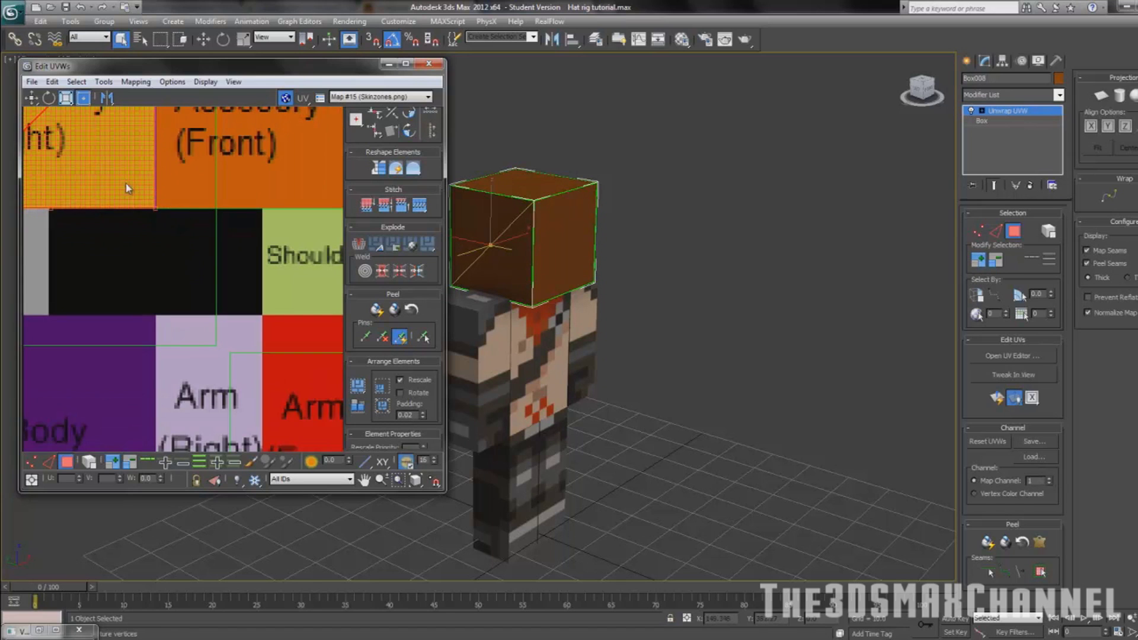
Refine the upper-left corner of the right face's UV piece to meet the exact corner of the Head Accessory (Right) region
middle_drag(127, 188, 251, 298)
scroll(189, 246, up, 8)
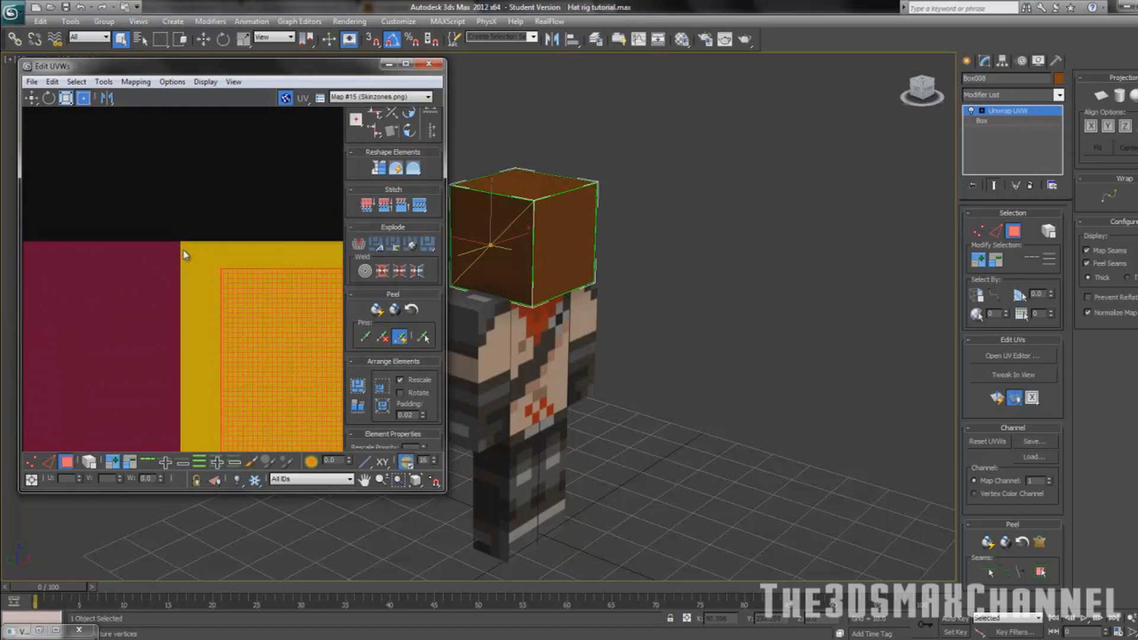
drag(232, 283, 180, 243)
scroll(206, 260, up, 1)
scroll(206, 260, down, 6)
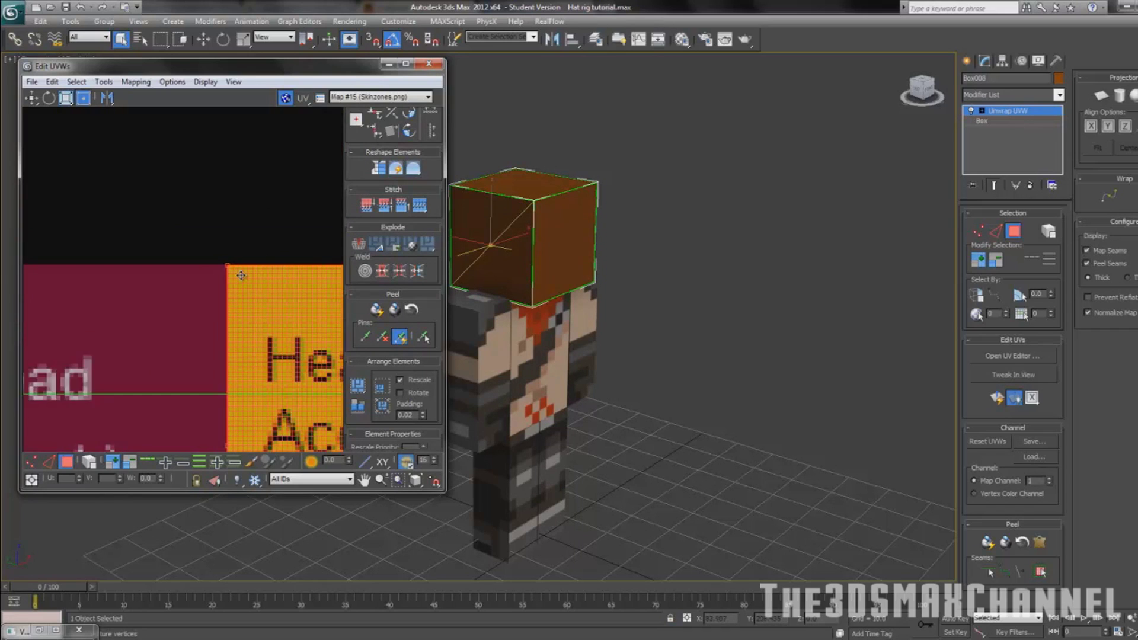
middle_drag(167, 266, 158, 227)
scroll(133, 265, up, 2)
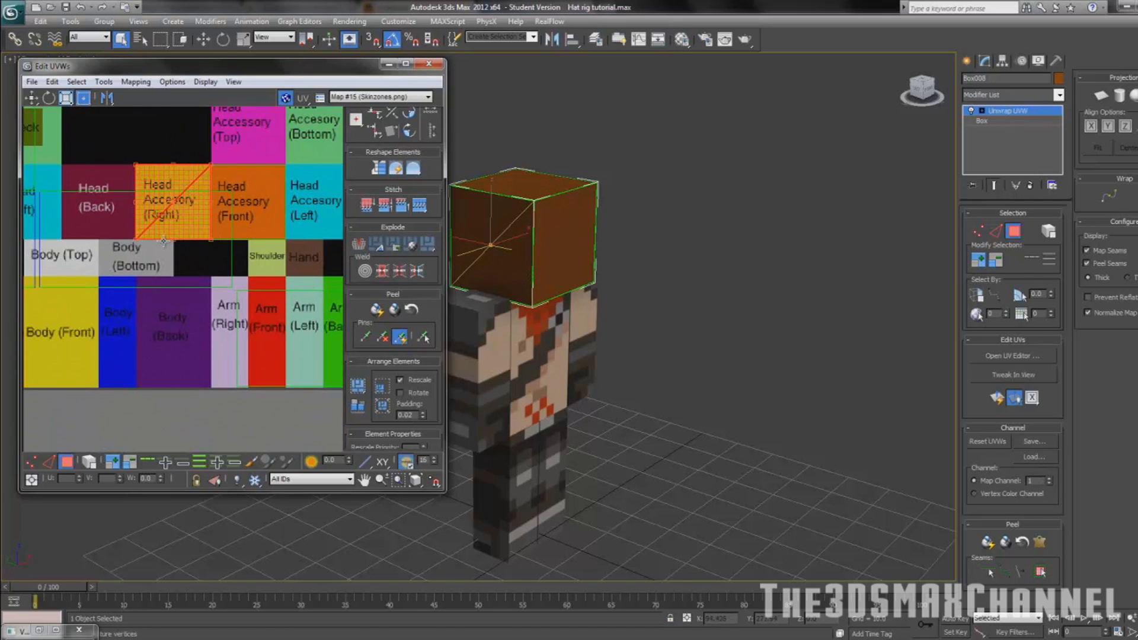
Select the box's left side face and move its UV piece up beside the Head Accessory (Left) region
alt+middle_drag(587, 243, 566, 258)
click(566, 258)
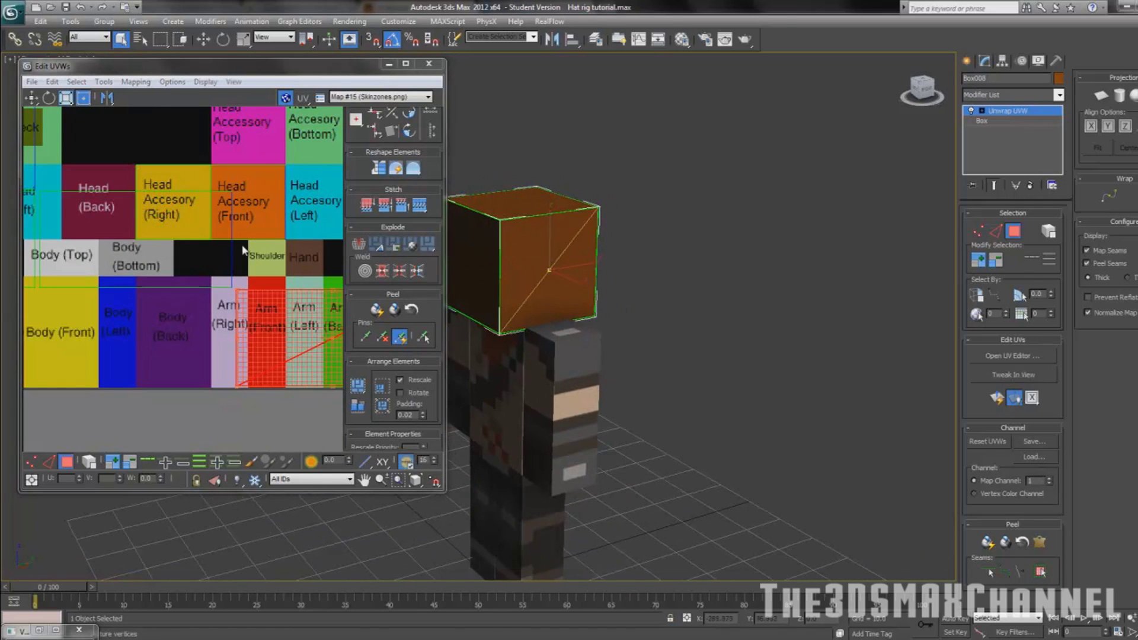
middle_drag(335, 267, 315, 237)
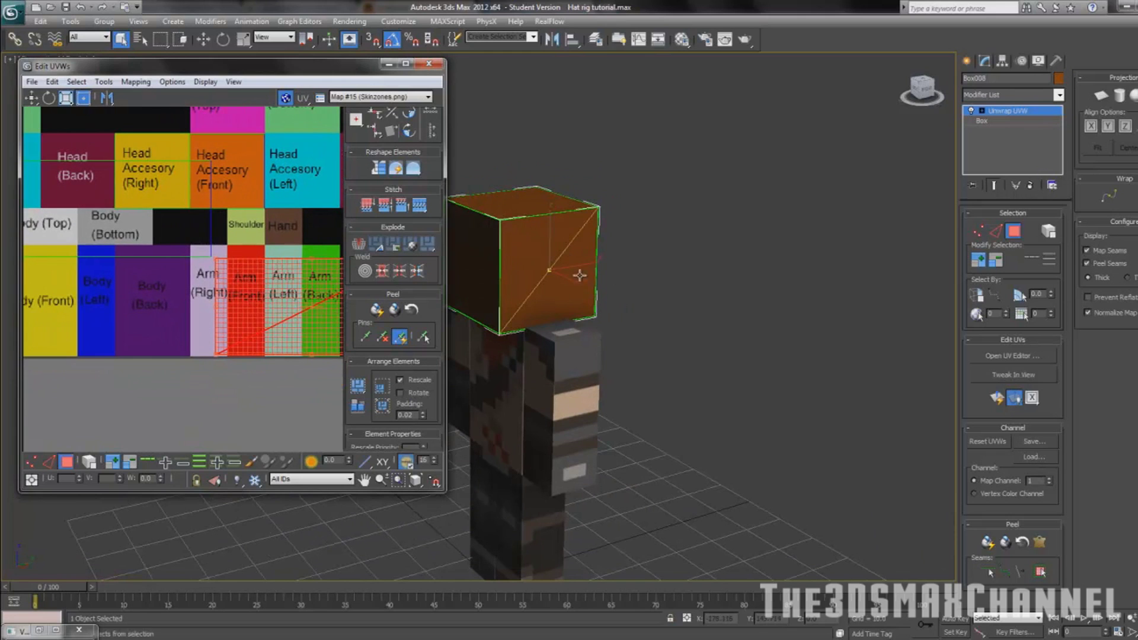
mouse_move(579, 277)
alt+middle_down()
mouse_move(625, 282)
mouse_move(570, 265)
alt+middle_up()
middle_drag(233, 264, 165, 244)
scroll(162, 246, down, 3)
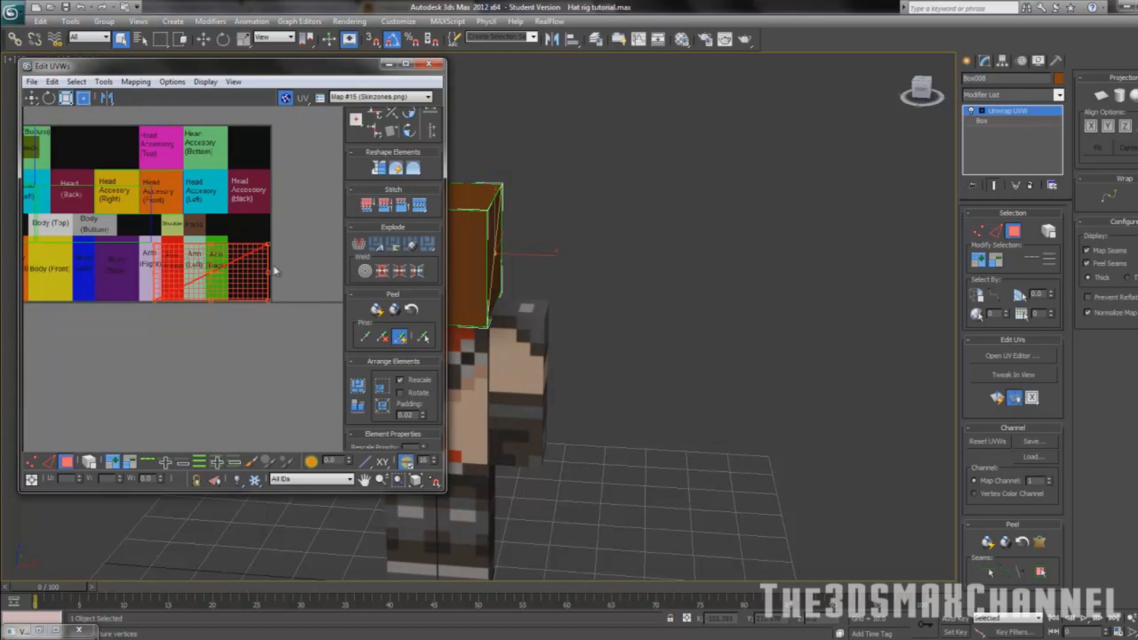
middle_drag(239, 260, 190, 260)
drag(133, 275, 175, 219)
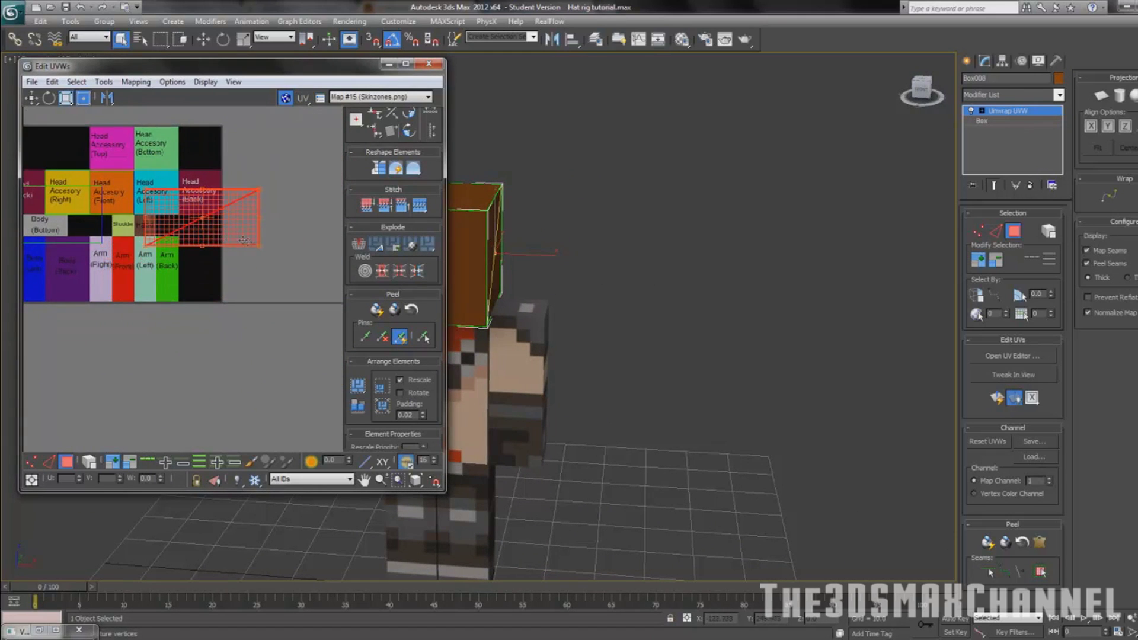
Shrink the left face's UV piece and align it with the Head Accessory (Left) region's upper-left corner so it roughly fits
drag(259, 253, 232, 241)
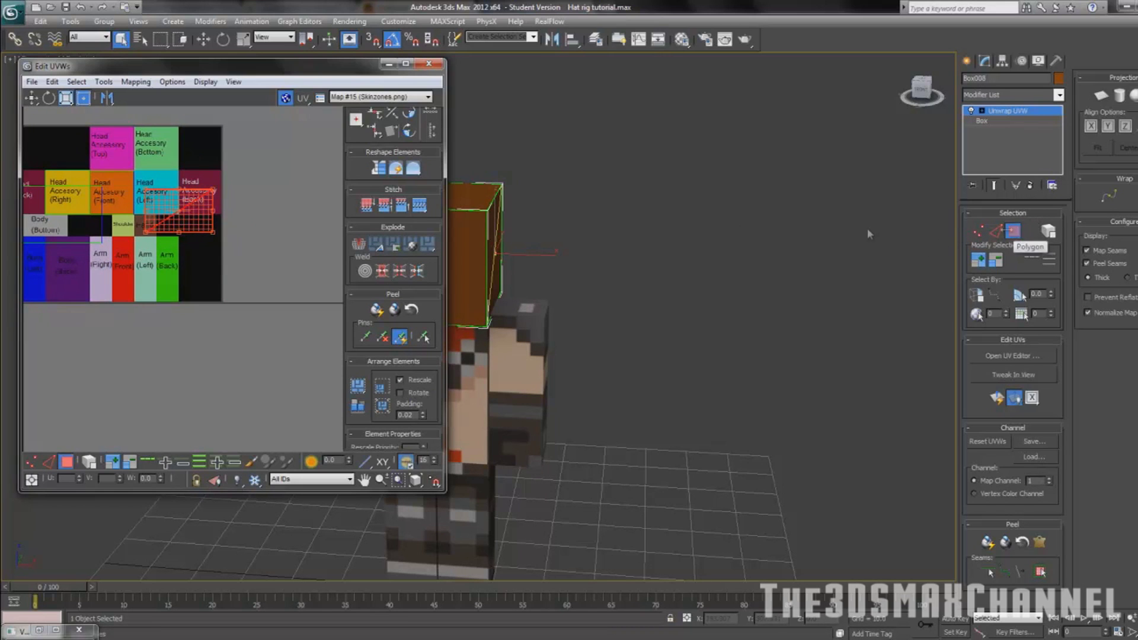
scroll(138, 211, up, 8)
scroll(133, 201, down, 1)
drag(133, 210, 104, 159)
drag(243, 246, 176, 248)
Refine the lower-right corner of the left face's UV piece to meet the exact corner of the Head Accessory (Left) region
scroll(177, 248, up, 6)
scroll(106, 236, up, 3)
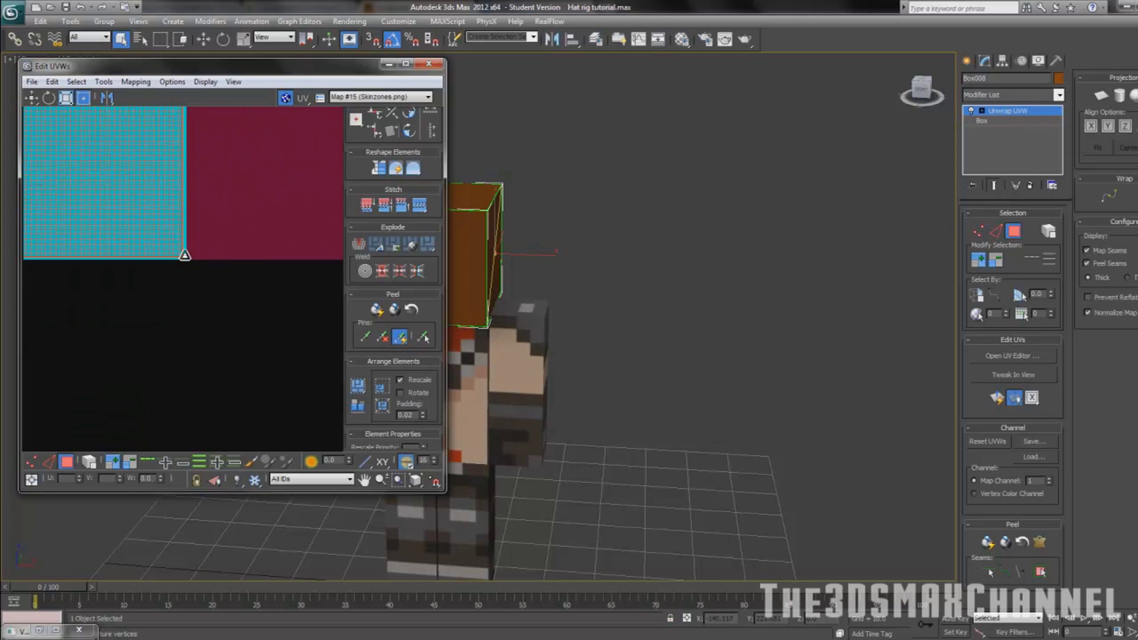
drag(185, 255, 167, 255)
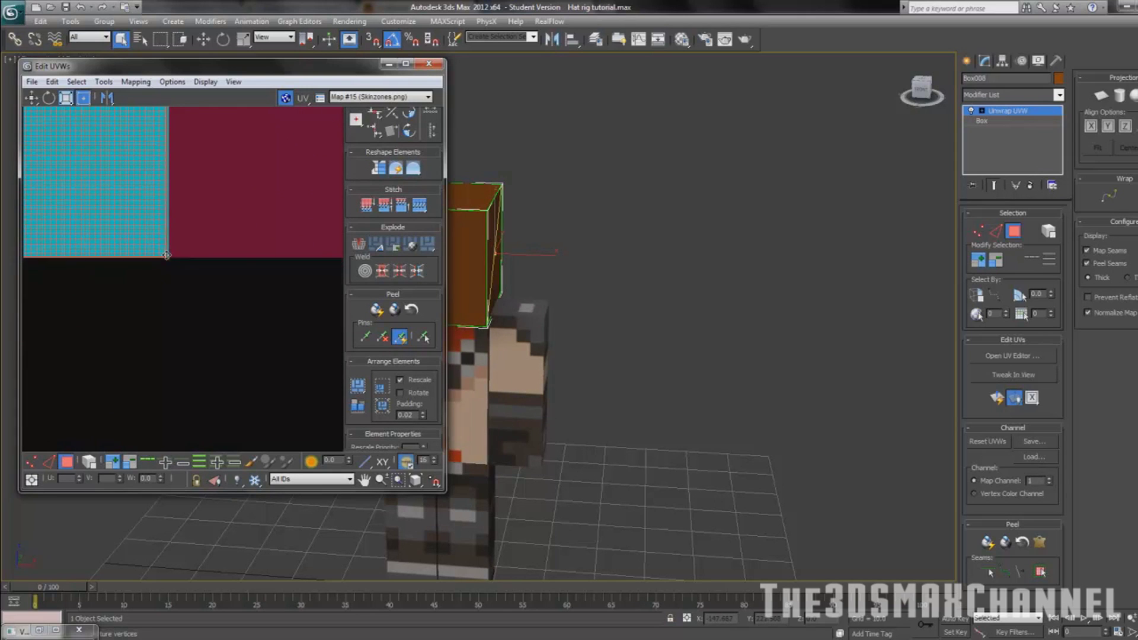
scroll(163, 249, down, 3)
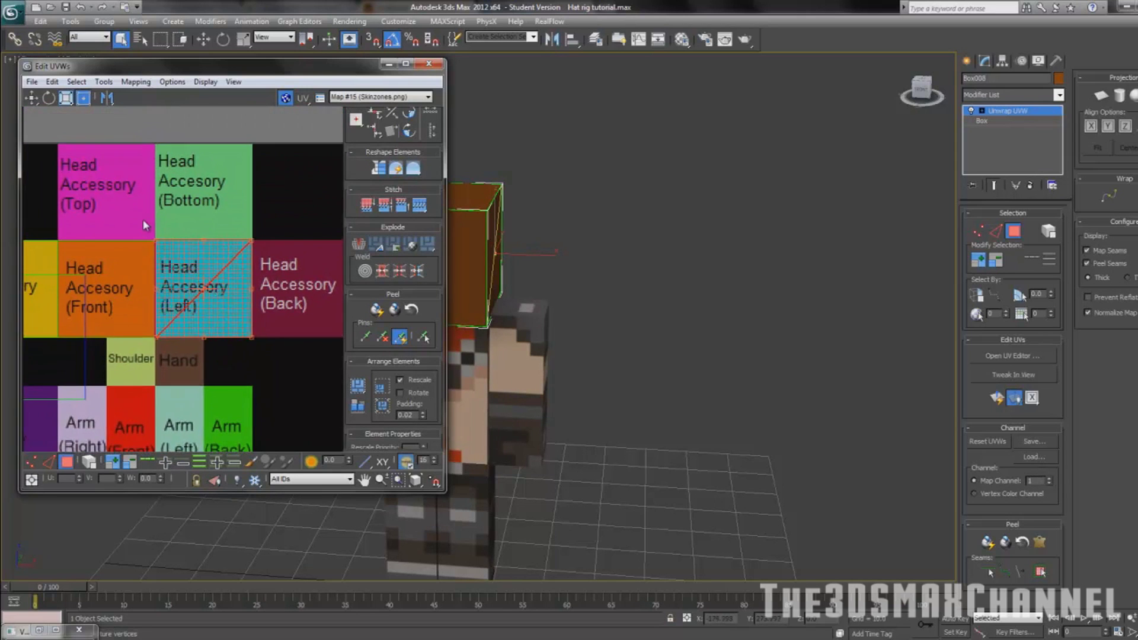
Refine the upper-left corner of the left face's UV piece to meet the exact corner of the Head Accessory (Left) region
scroll(146, 226, up, 4)
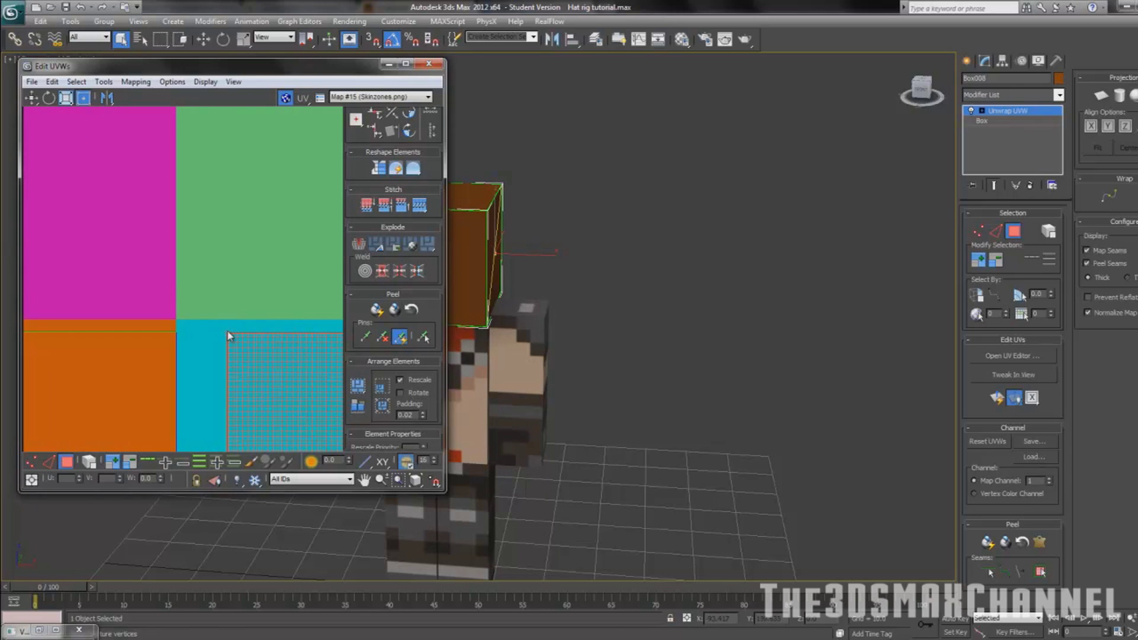
scroll(169, 249, down, 5)
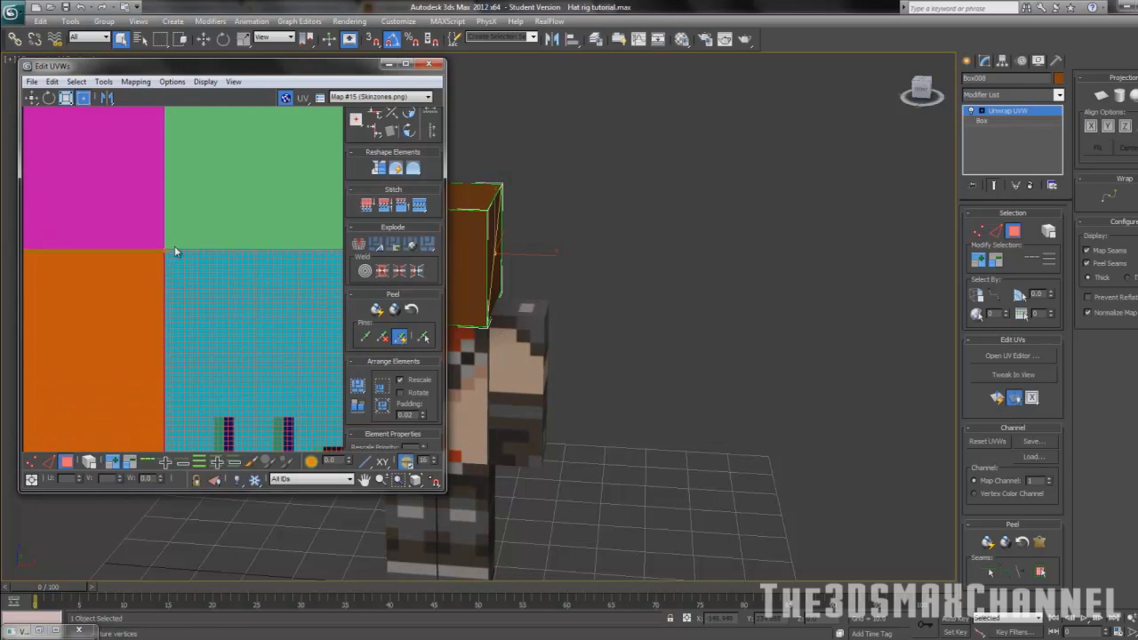
scroll(186, 250, up, 3)
scroll(584, 243, up, 2)
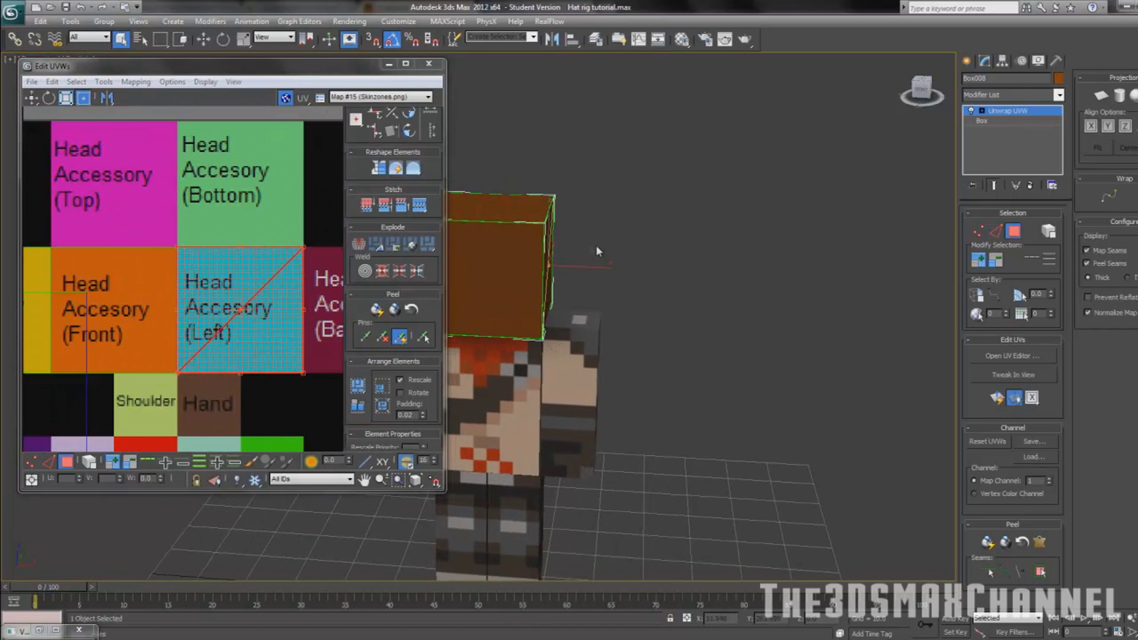
Select the box's top face, move its UV piece onto the Head Accessory (Top) region and shrink it to roughly fit
scroll(219, 244, down, 3)
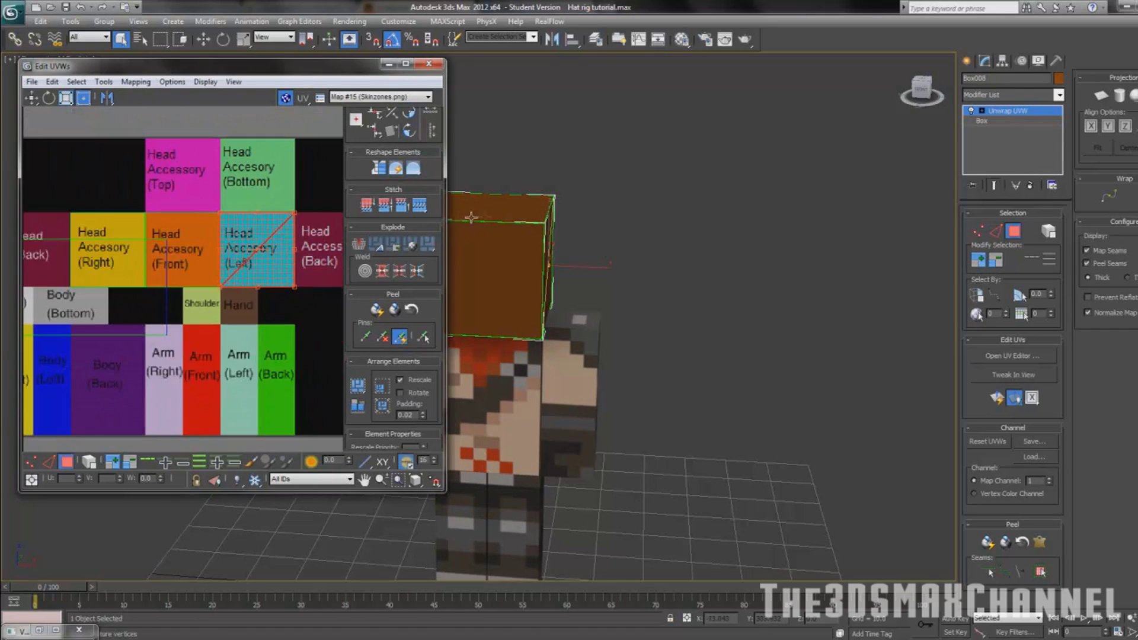
scroll(214, 220, down, 2)
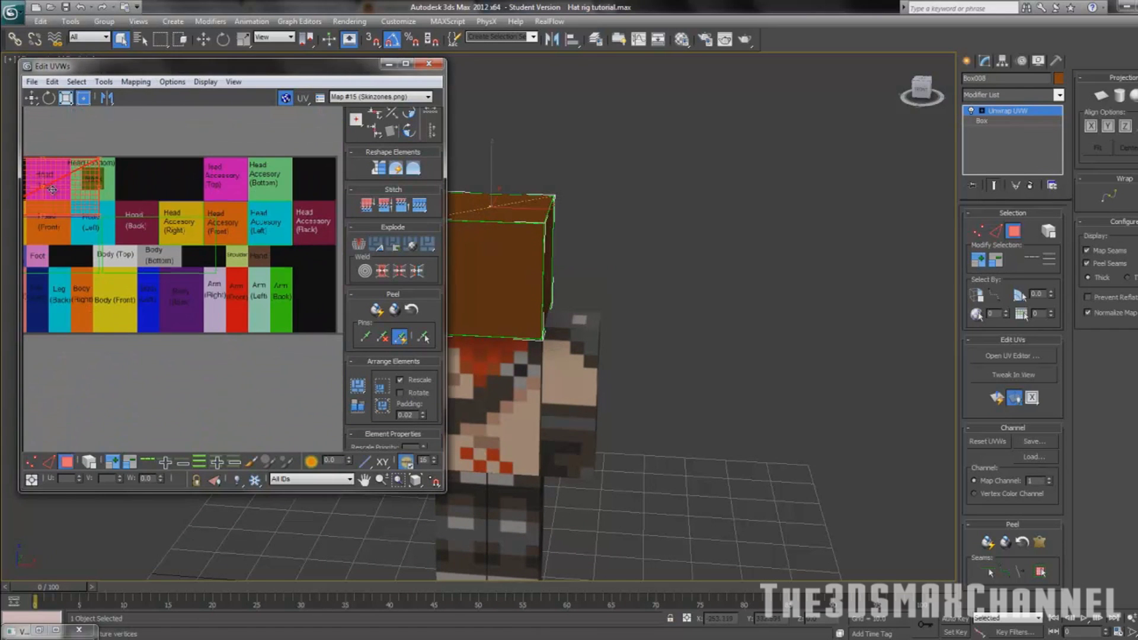
drag(52, 190, 252, 180)
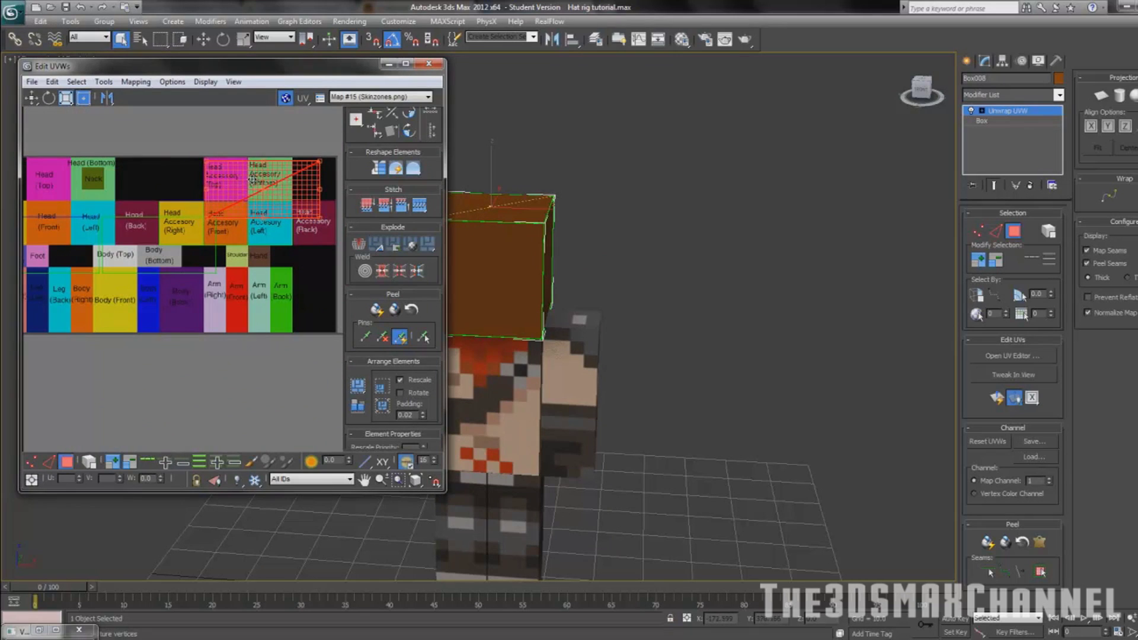
drag(321, 218, 248, 201)
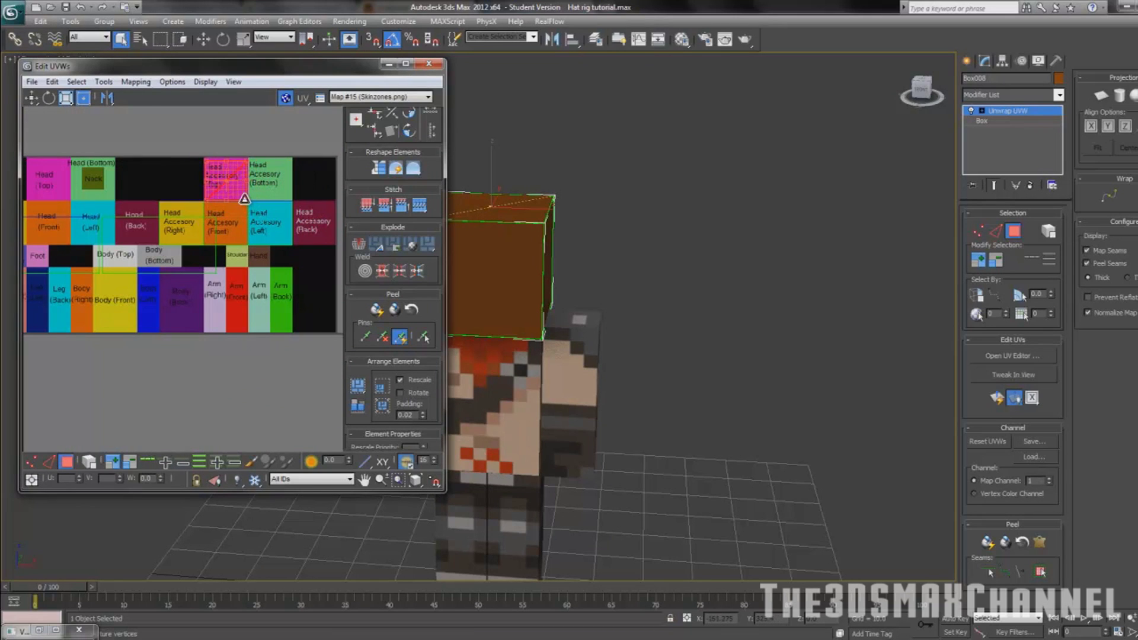
Refine the lower-right corner of the top face's UV piece to meet the corner of the Head Accessory (Top) region
scroll(248, 201, up, 5)
scroll(262, 205, up, 4)
scroll(190, 191, up, 3)
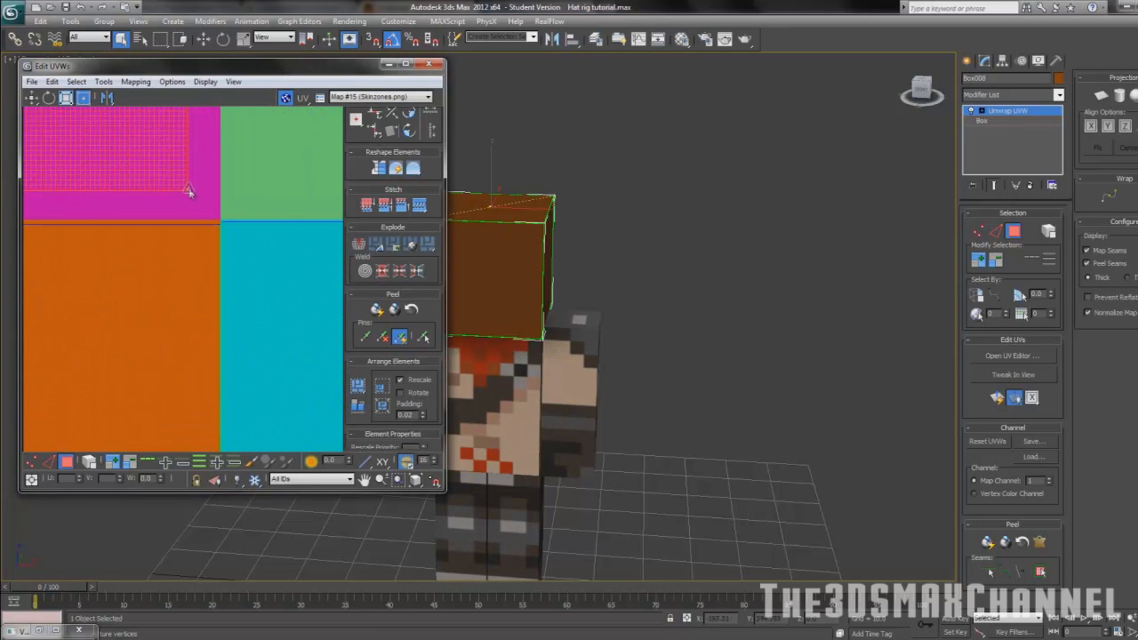
drag(190, 193, 218, 217)
scroll(218, 217, up, 4)
middle_drag(218, 217, 178, 191)
scroll(174, 166, up, 2)
drag(140, 187, 189, 231)
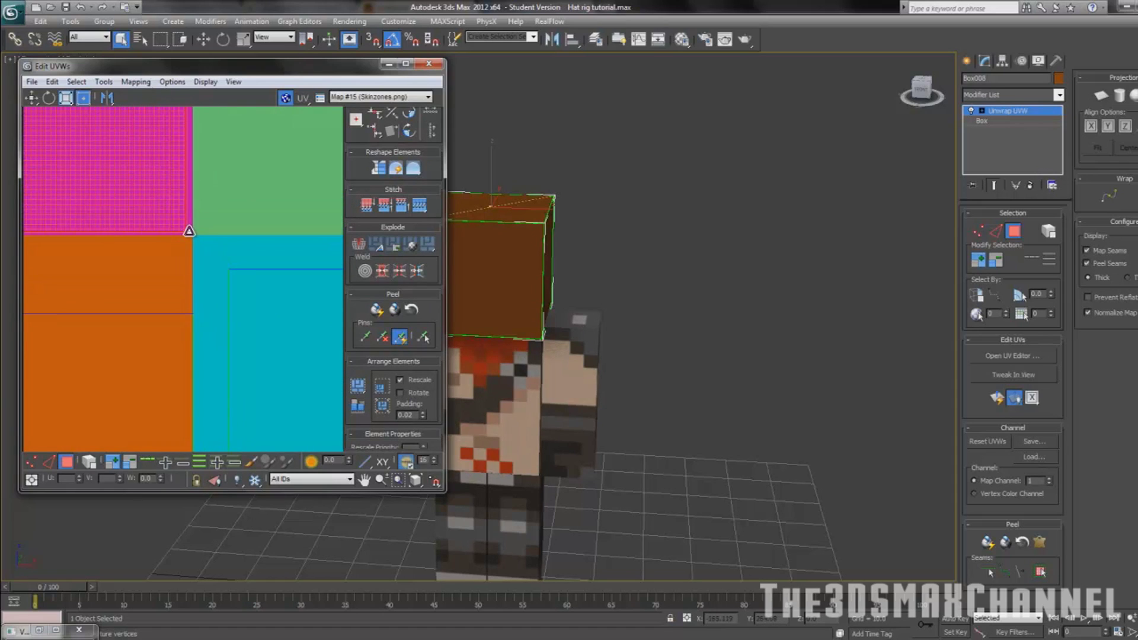
Refine the upper-left corner of the top face's UV piece to meet the exact corner of the Head Accessory (Top) region
scroll(107, 180, down, 3)
middle_drag(106, 180, 282, 358)
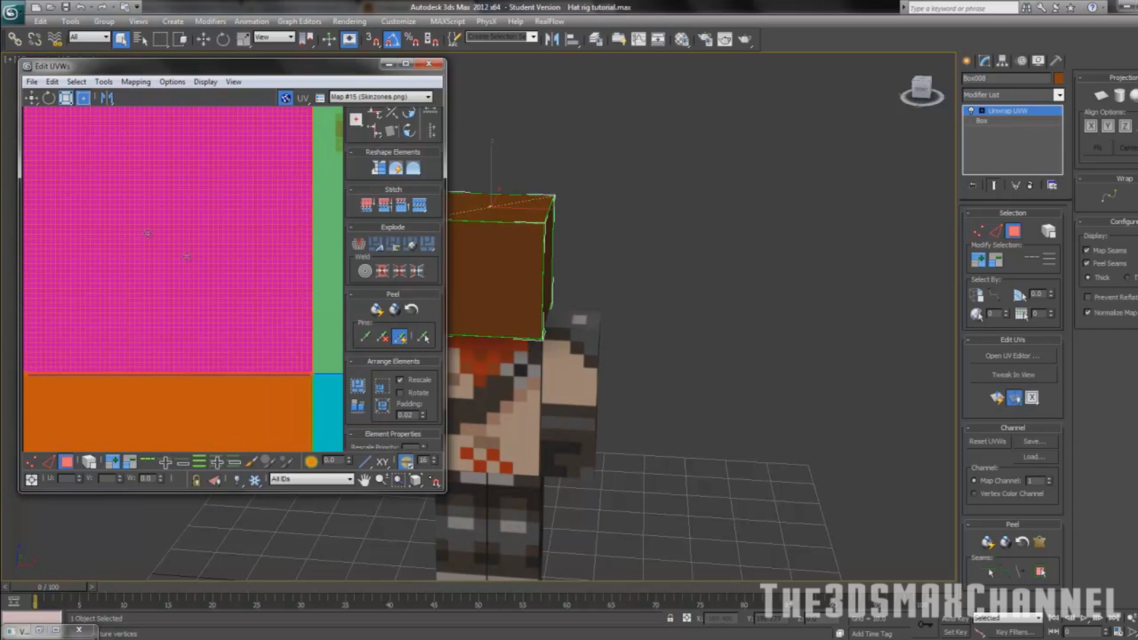
scroll(102, 195, down, 5)
middle_drag(102, 194, 196, 290)
scroll(132, 232, up, 5)
scroll(246, 307, up, 4)
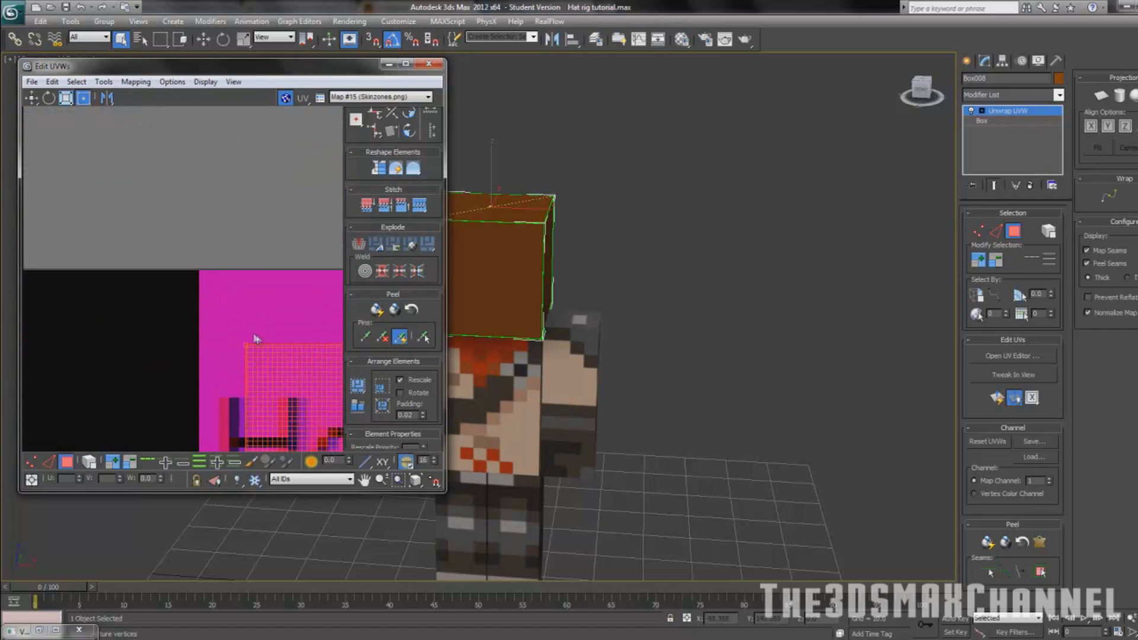
drag(244, 341, 203, 273)
scroll(234, 272, down, 6)
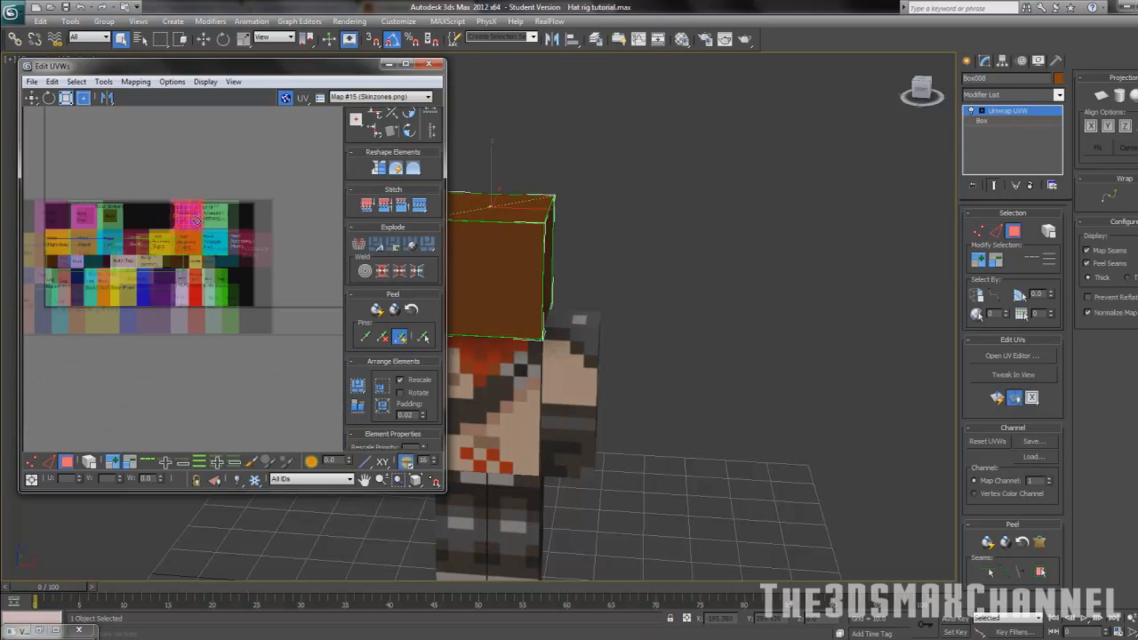
scroll(144, 200, up, 3)
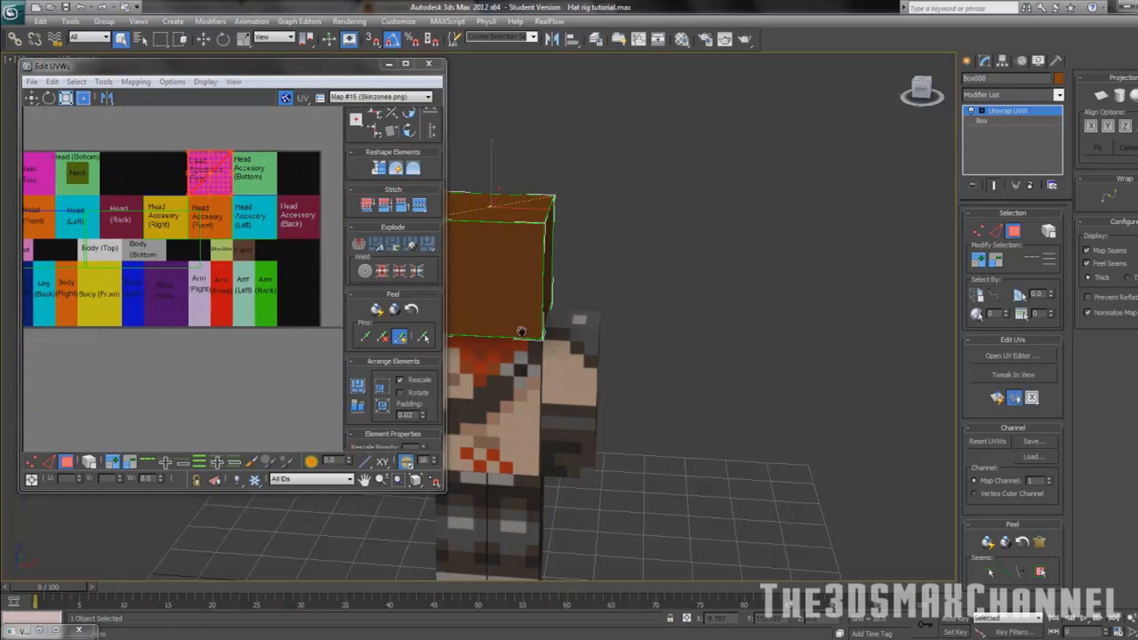
Select the box's back face and move its UV piece onto the Head Accessory (Back) region
middle_drag(520, 332, 531, 308)
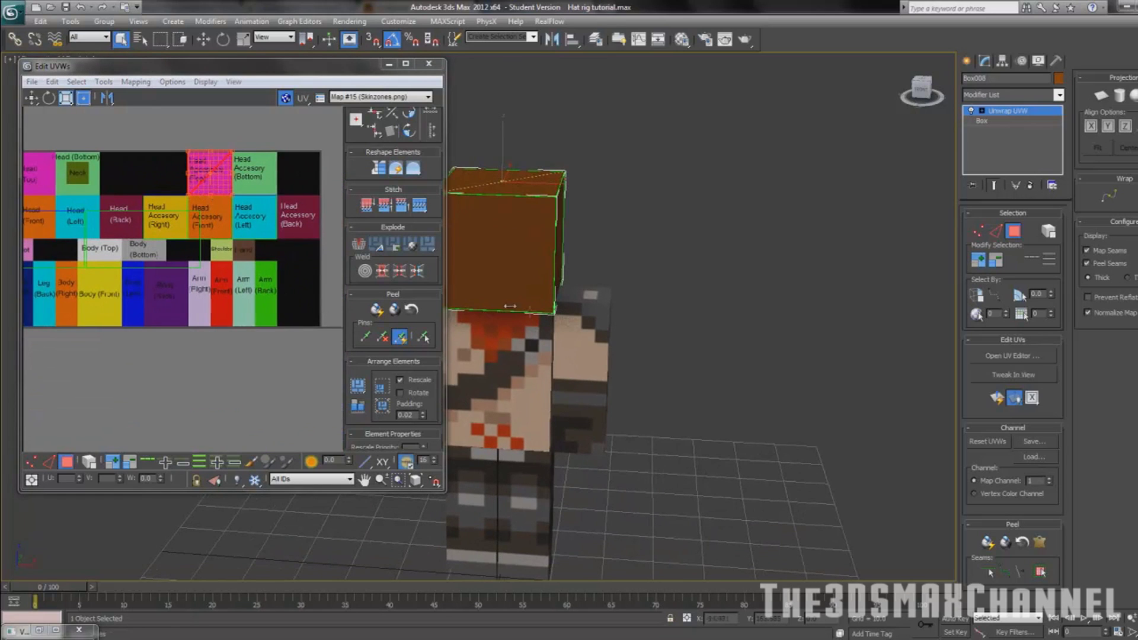
click(155, 235)
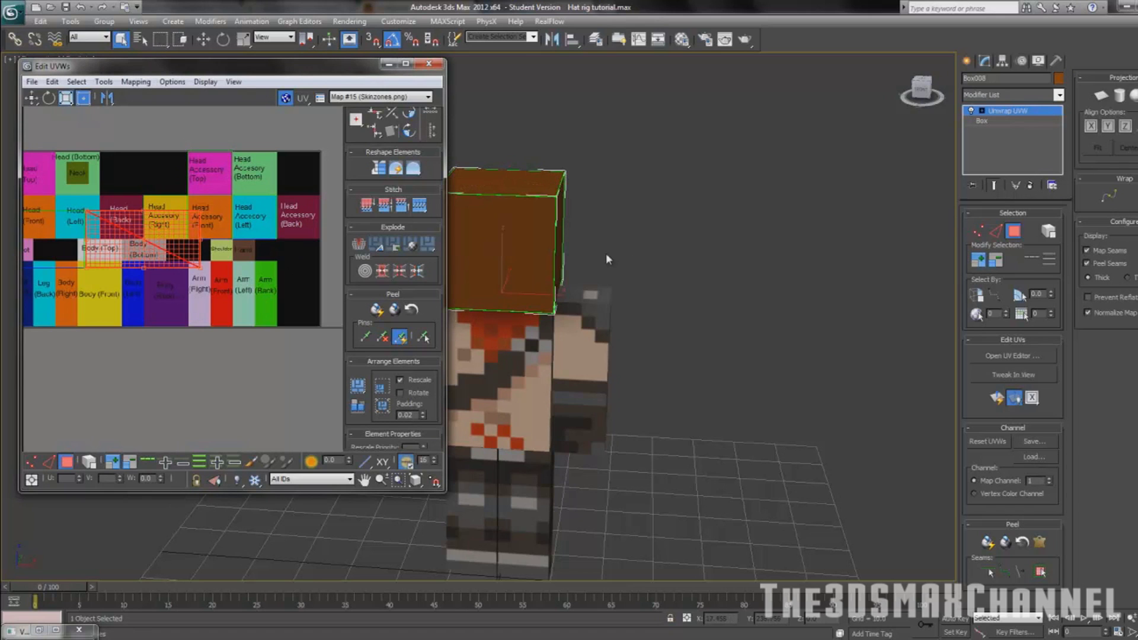
alt+middle_drag(533, 234, 622, 191)
click(558, 234)
middle_drag(228, 230, 202, 219)
scroll(201, 219, down, 3)
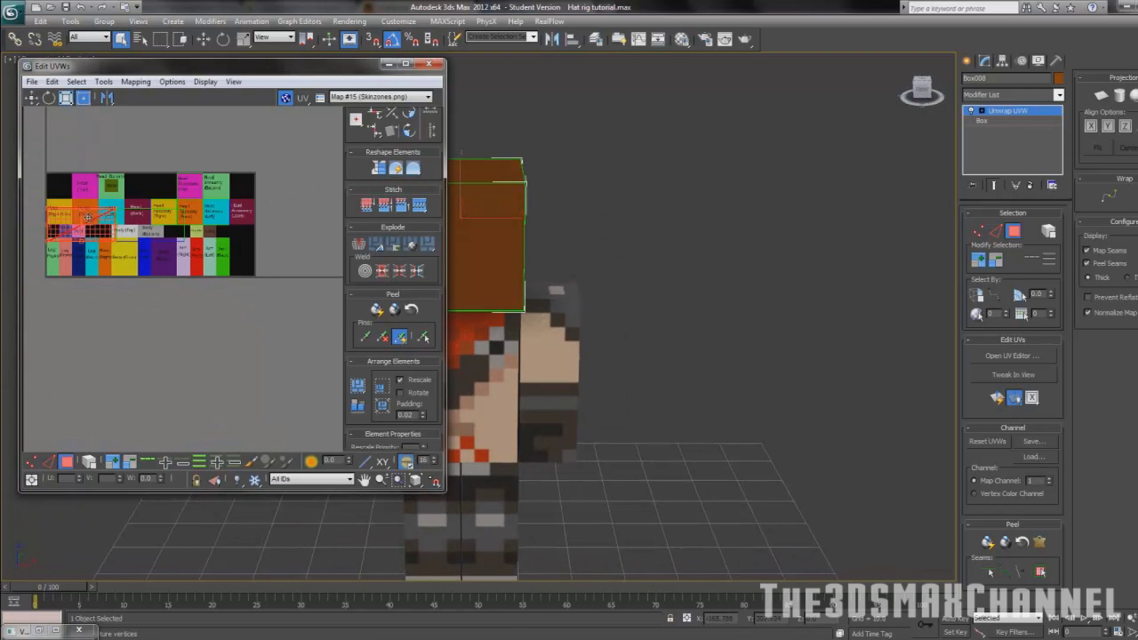
drag(77, 218, 257, 196)
scroll(257, 196, up, 5)
middle_drag(143, 185, 132, 158)
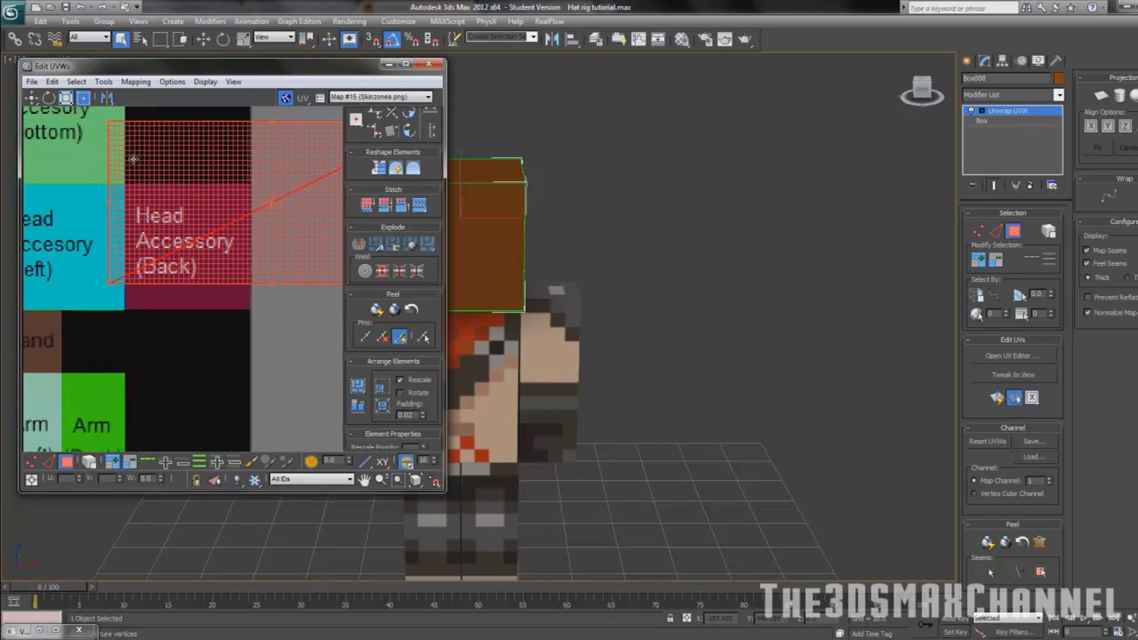
Reposition the back face's UV piece inside the Head Accessory (Back) region and shrink it to roughly fit
scroll(135, 166, down, 2)
middle_drag(207, 199, 240, 221)
drag(191, 195, 202, 234)
scroll(202, 233, down, 3)
middle_drag(202, 234, 137, 204)
drag(236, 243, 161, 227)
Refine the lower-right corner of the back face's UV piece to meet the corner of the Head Accessory (Back) region
scroll(165, 230, up, 8)
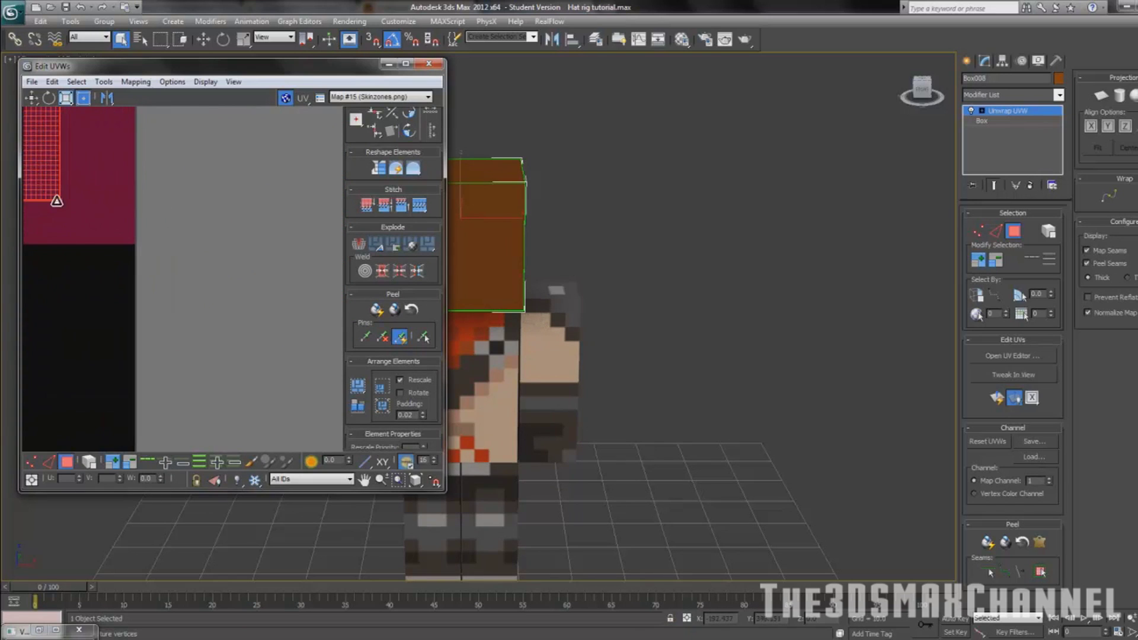
drag(57, 201, 215, 214)
scroll(155, 233, up, 4)
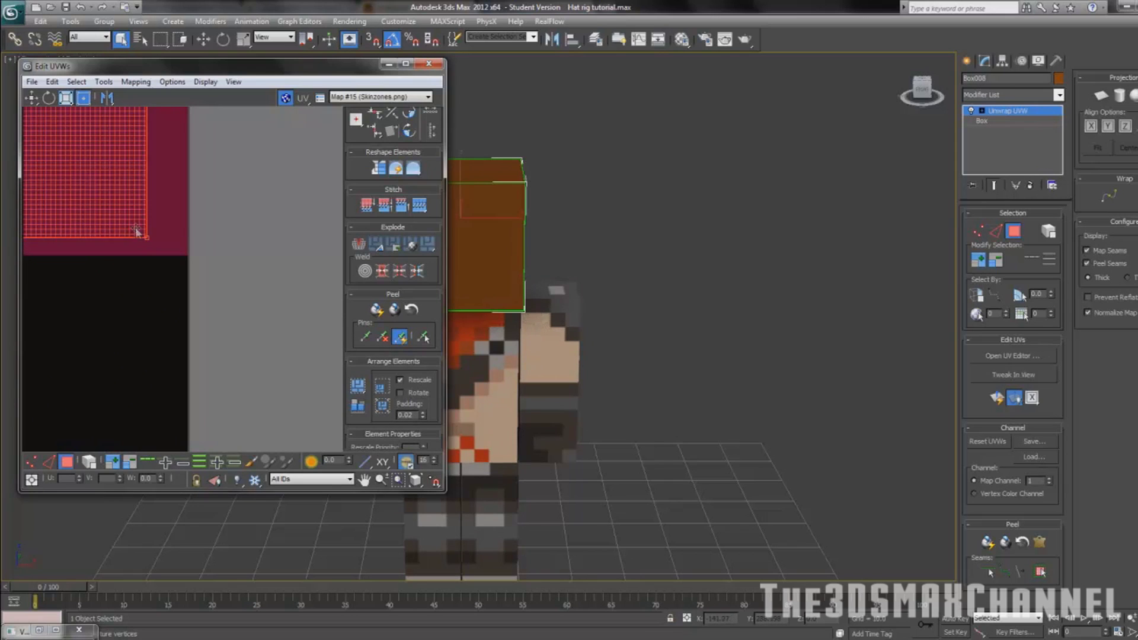
drag(147, 237, 181, 254)
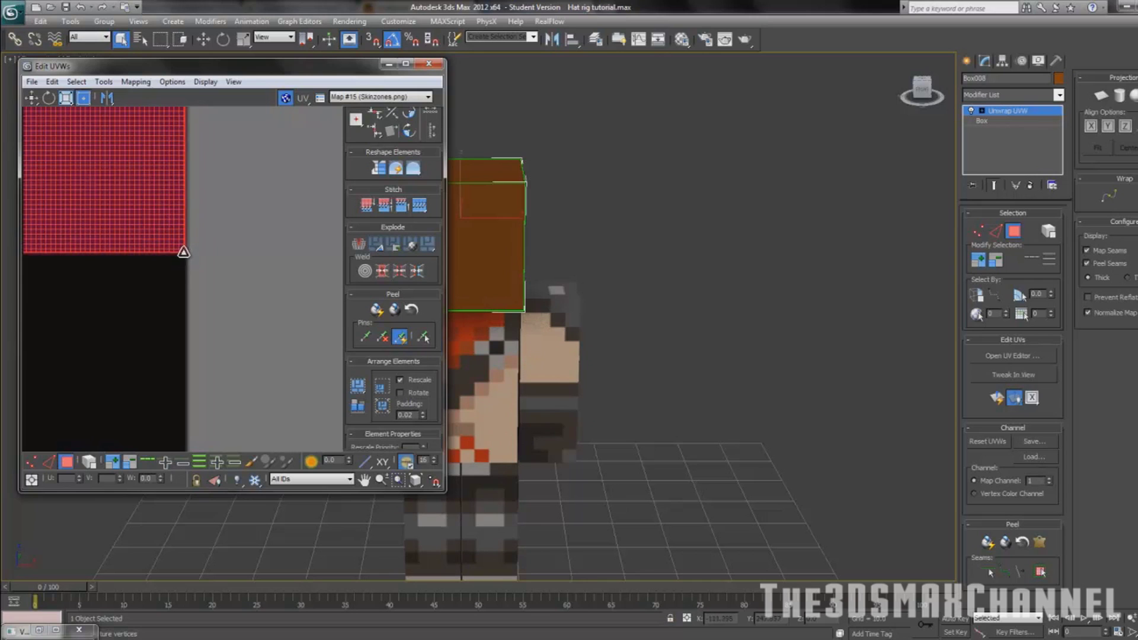
Refine the upper-left corner of the back face's UV piece to meet the corner of the Head Accessory (Back) region
scroll(95, 210, down, 5)
scroll(93, 206, up, 8)
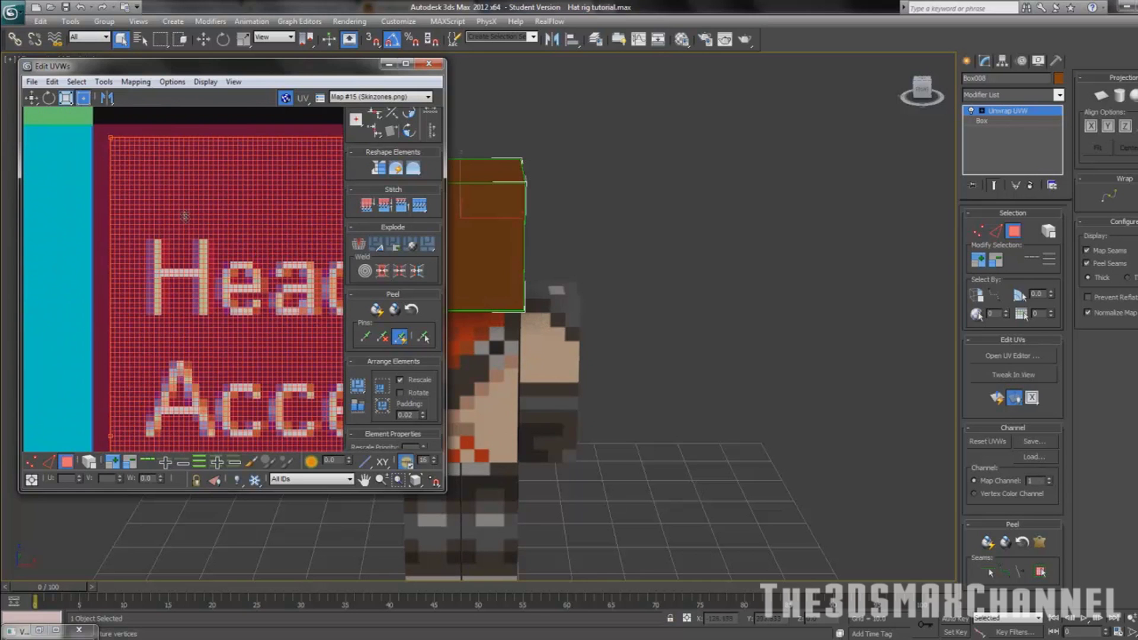
drag(112, 139, 96, 127)
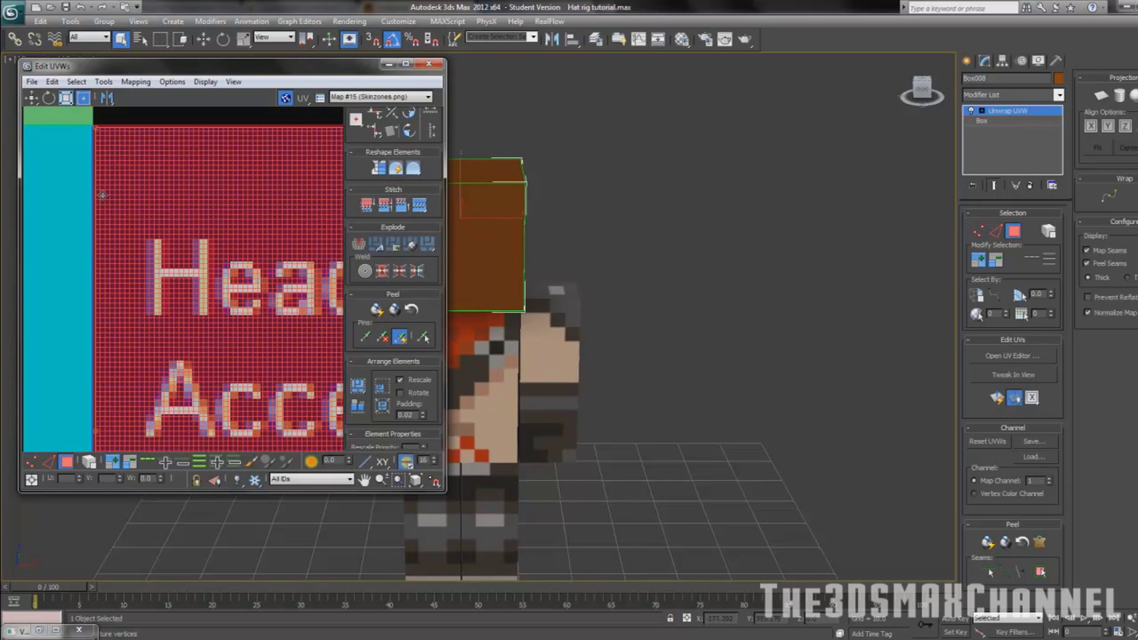
scroll(203, 201, down, 5)
middle_drag(102, 196, 203, 209)
scroll(203, 201, down, 5)
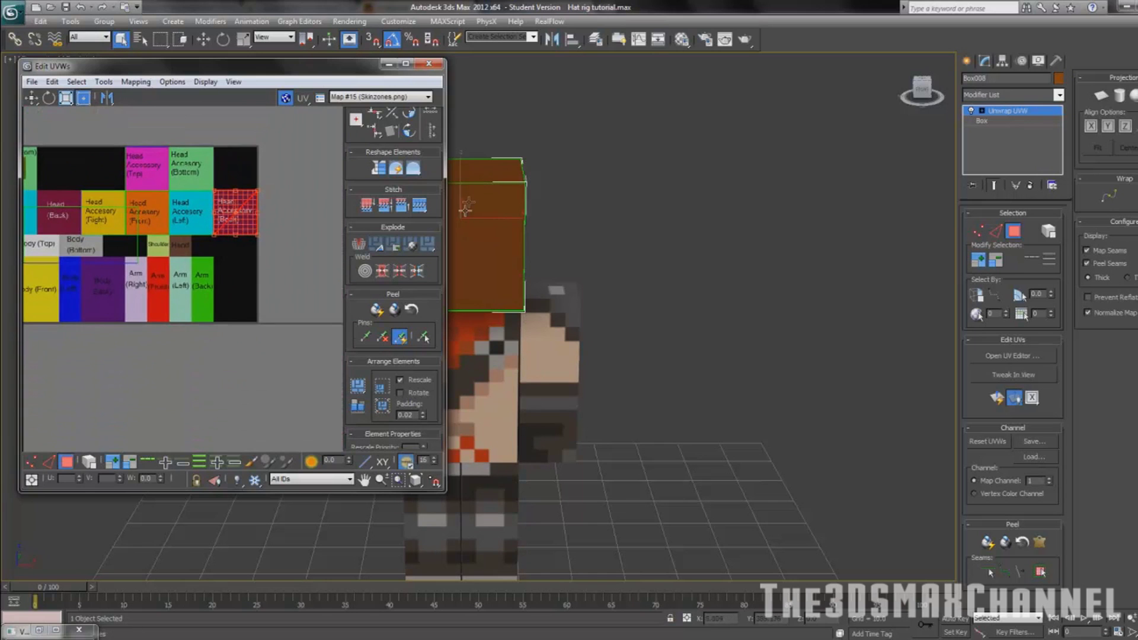
Select the box's bottom face, move its UV piece onto the Head Accessory (Bottom) region and shrink it to roughly fit
alt+middle_drag(559, 218, 559, 163)
click(481, 209)
middle_drag(168, 207, 168, 230)
alt+middle_drag(523, 236, 530, 294)
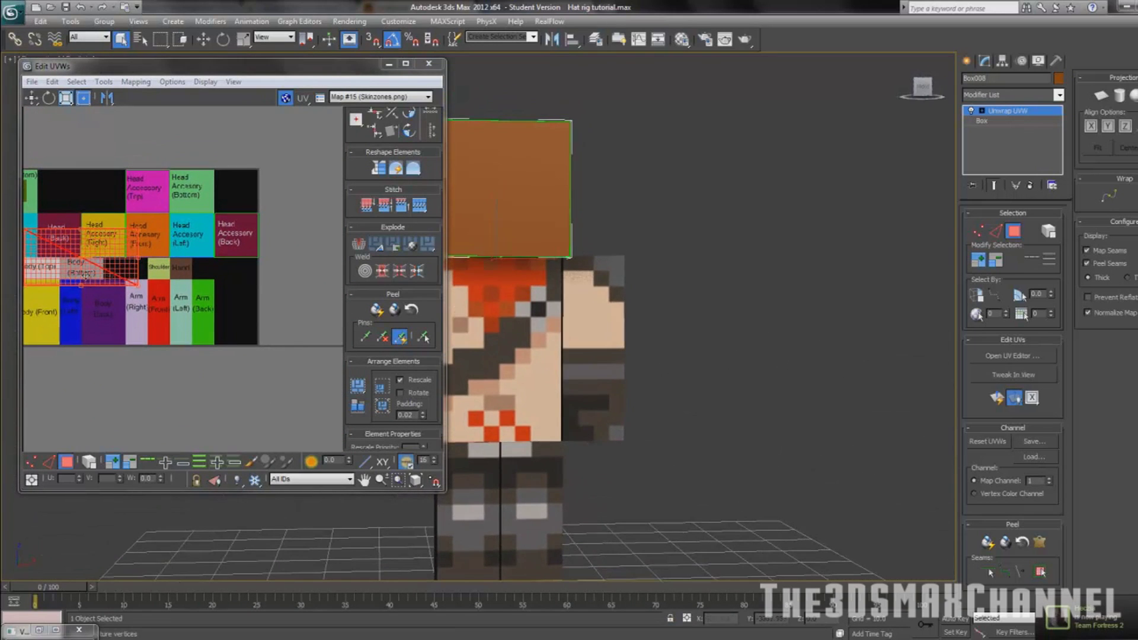
drag(64, 244, 185, 175)
scroll(190, 248, up, 4)
scroll(163, 248, down, 3)
drag(287, 224, 204, 197)
Refine the lower-right corner of the bottom face's UV piece to meet the corner of the Head Accessory (Bottom) region
scroll(204, 197, up, 6)
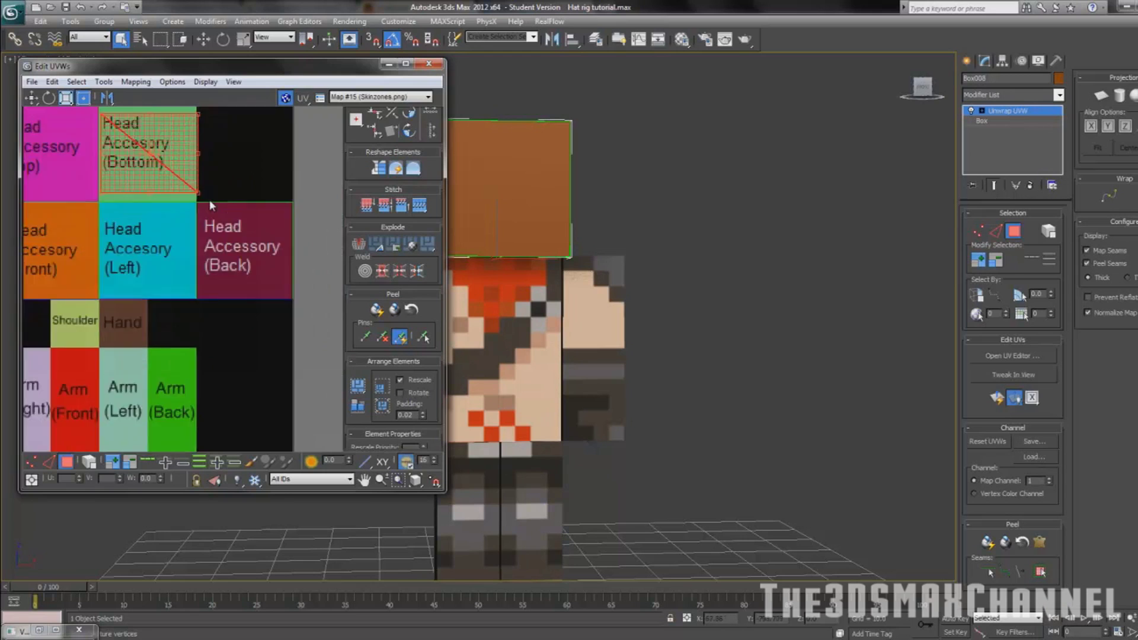
drag(202, 194, 177, 285)
scroll(179, 288, up, 4)
scroll(168, 287, up, 5)
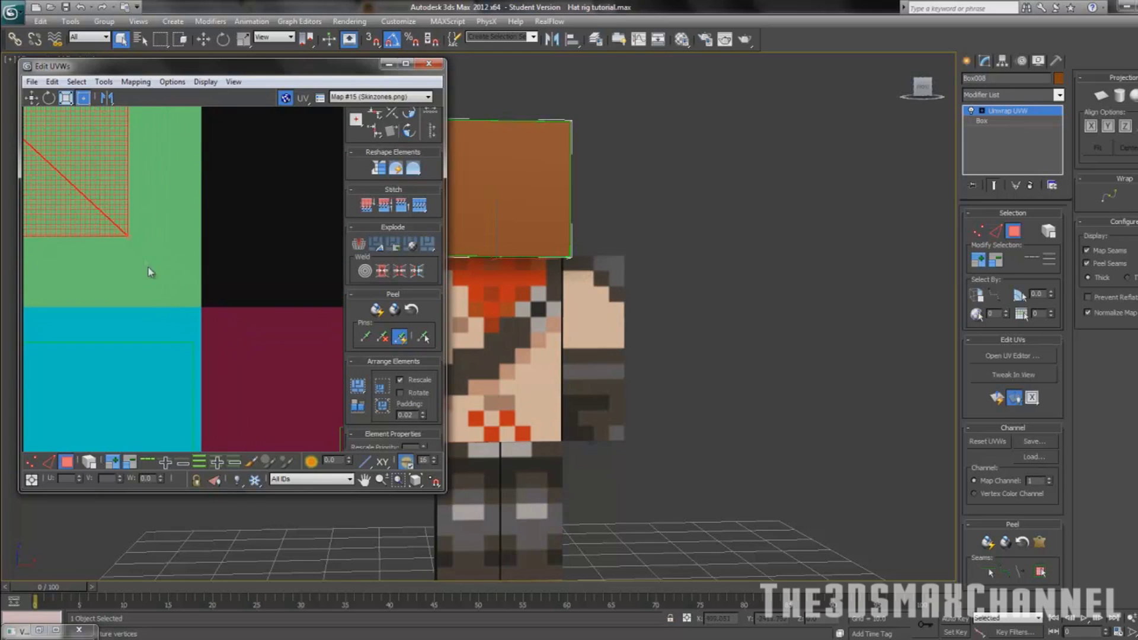
drag(127, 236, 200, 305)
scroll(194, 296, down, 10)
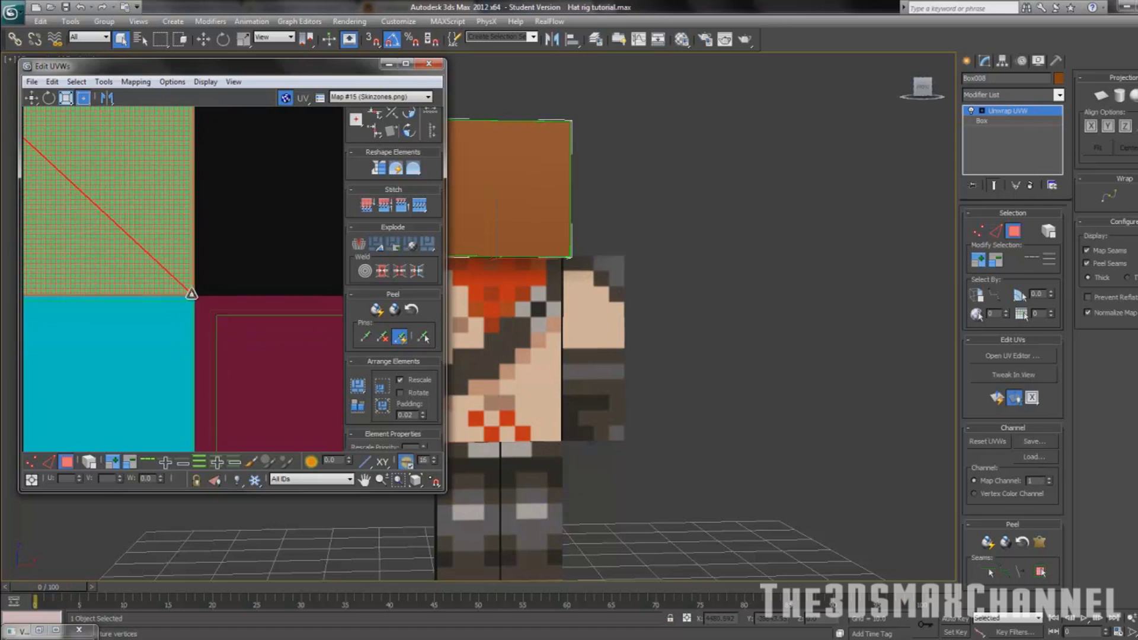
Refine the upper-left corner of the bottom face's UV piece to meet the corner of the Head Accessory (Bottom) region
middle_drag(118, 191, 290, 317)
scroll(147, 218, up, 4)
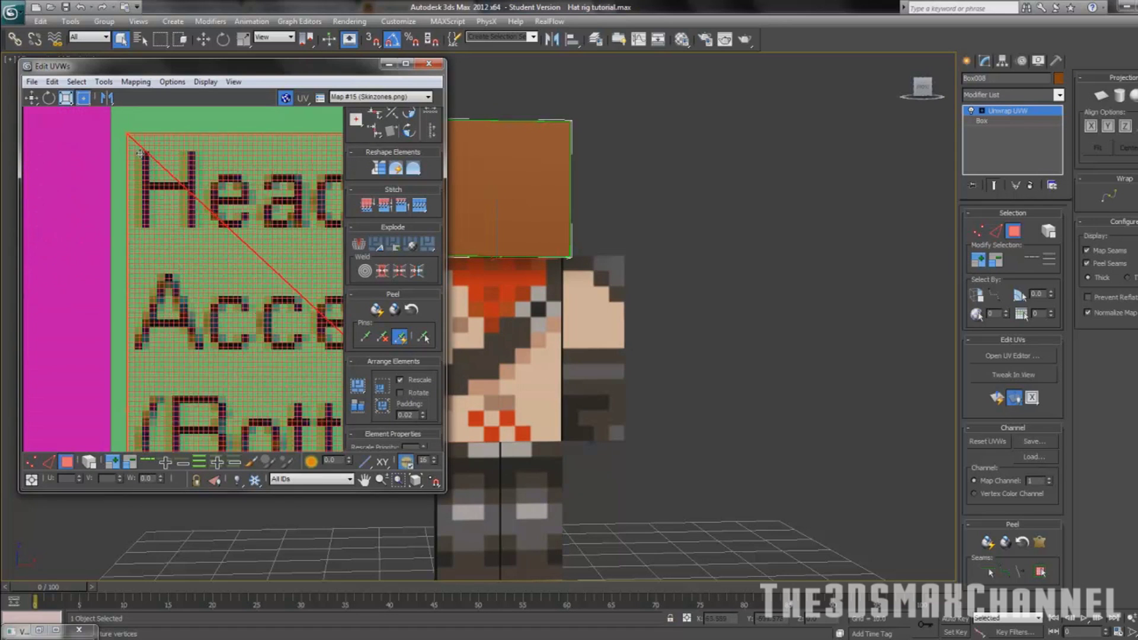
drag(172, 261, 152, 201)
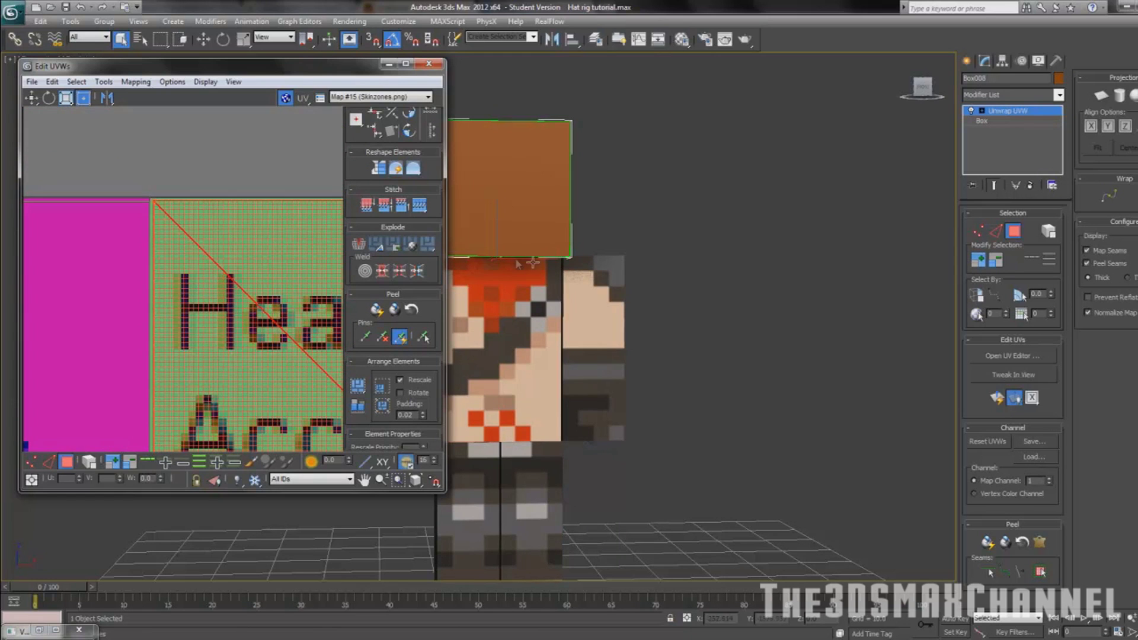
scroll(201, 199, down, 5)
middle_drag(207, 203, 223, 152)
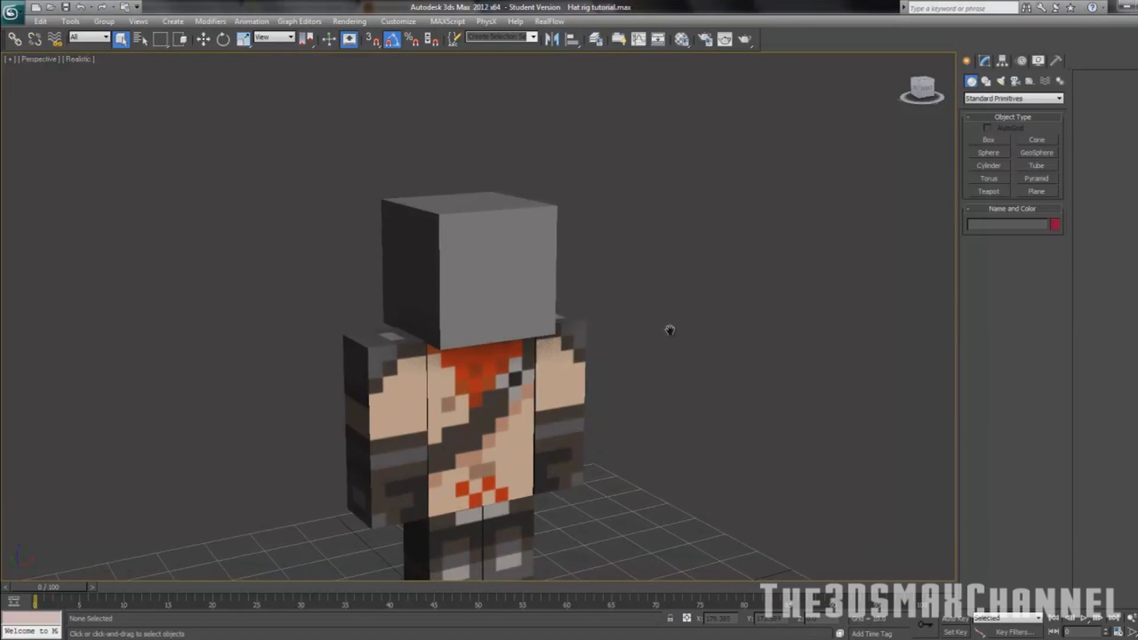
Open the Material Editor and assign the 08 - Default material to the Hat box around the head
scroll(656, 314, up, 5)
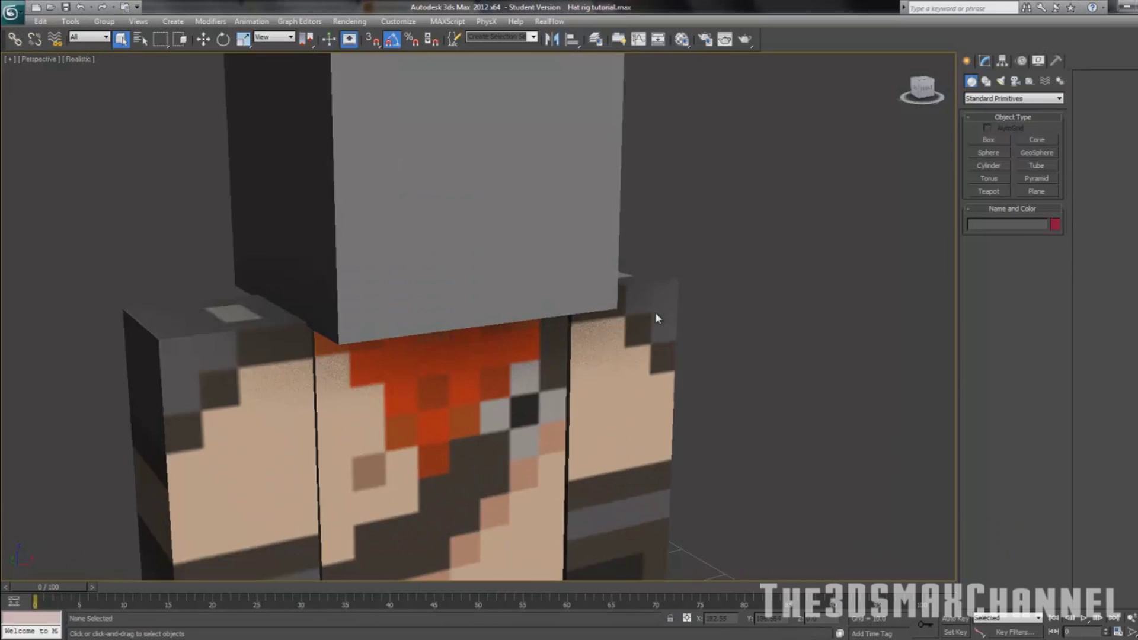
scroll(661, 332, down, 5)
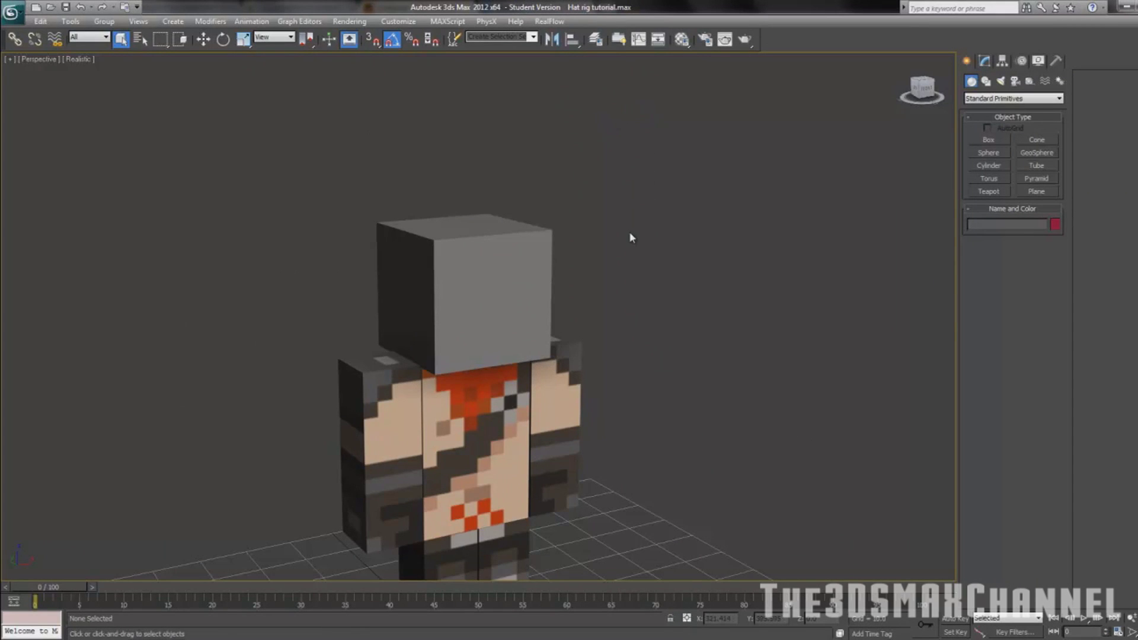
middle_drag(615, 228, 624, 231)
key(m)
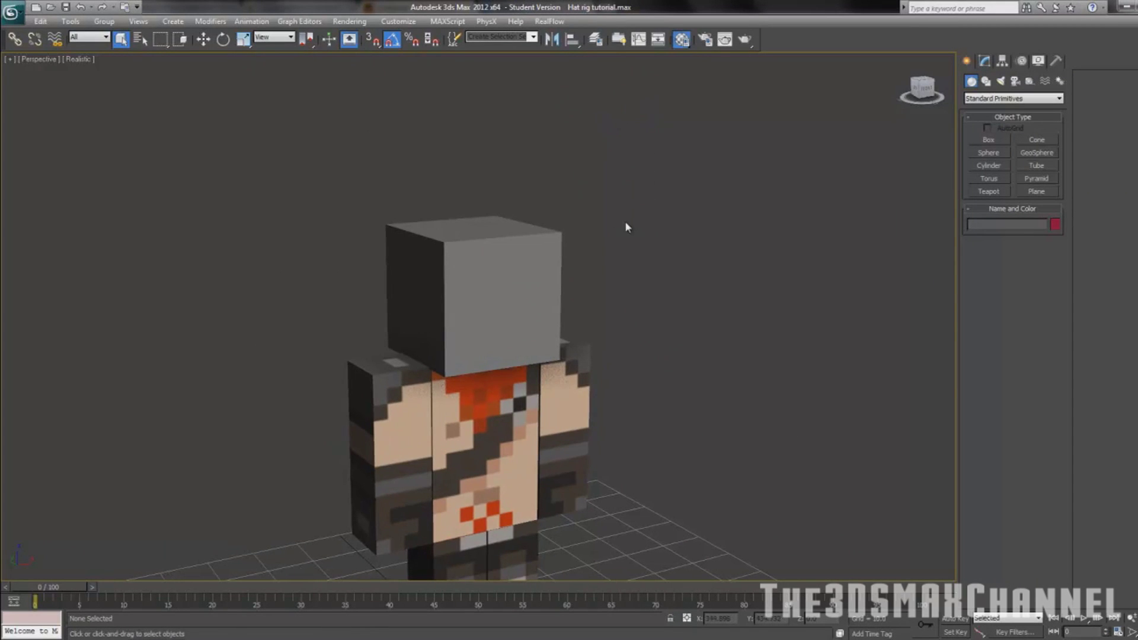
middle_drag(572, 190, 564, 177)
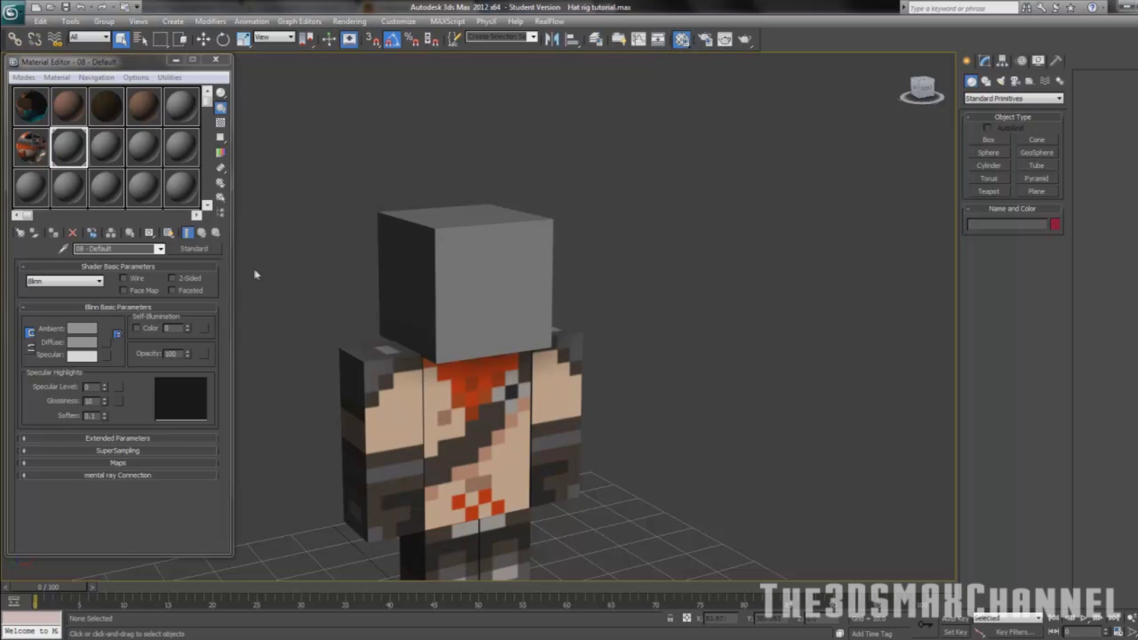
middle_drag(295, 271, 295, 267)
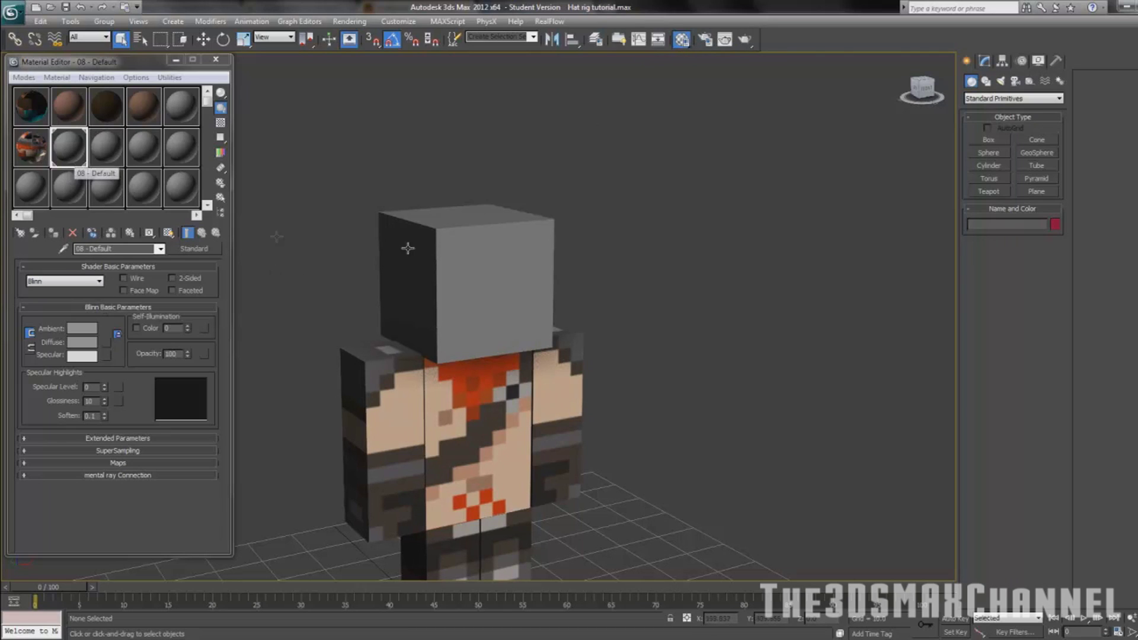
click(465, 252)
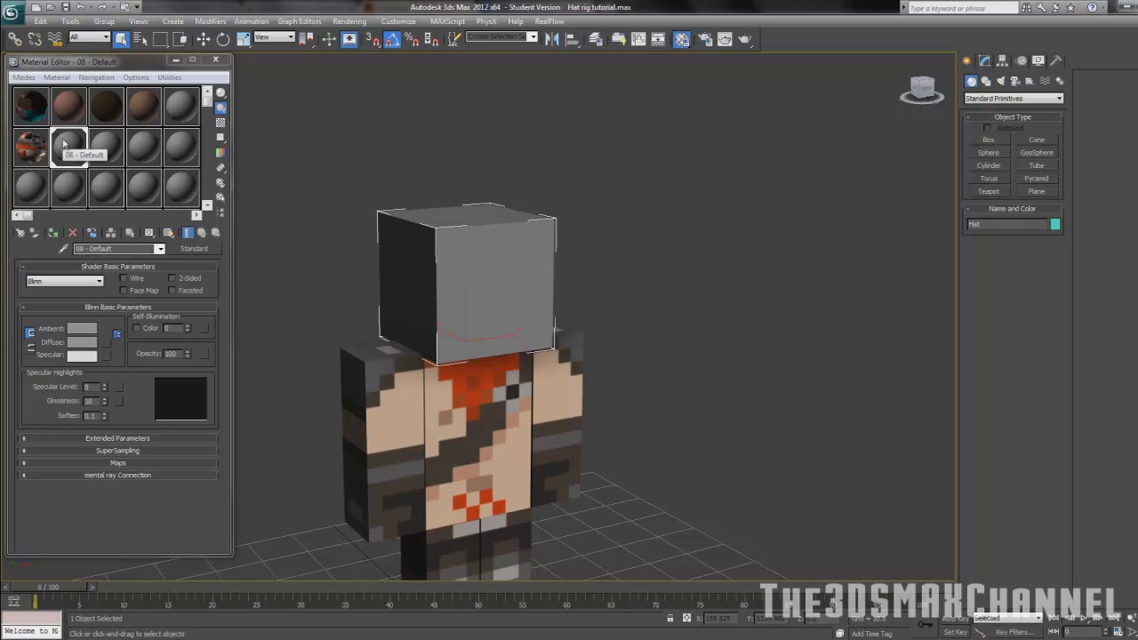
click(53, 234)
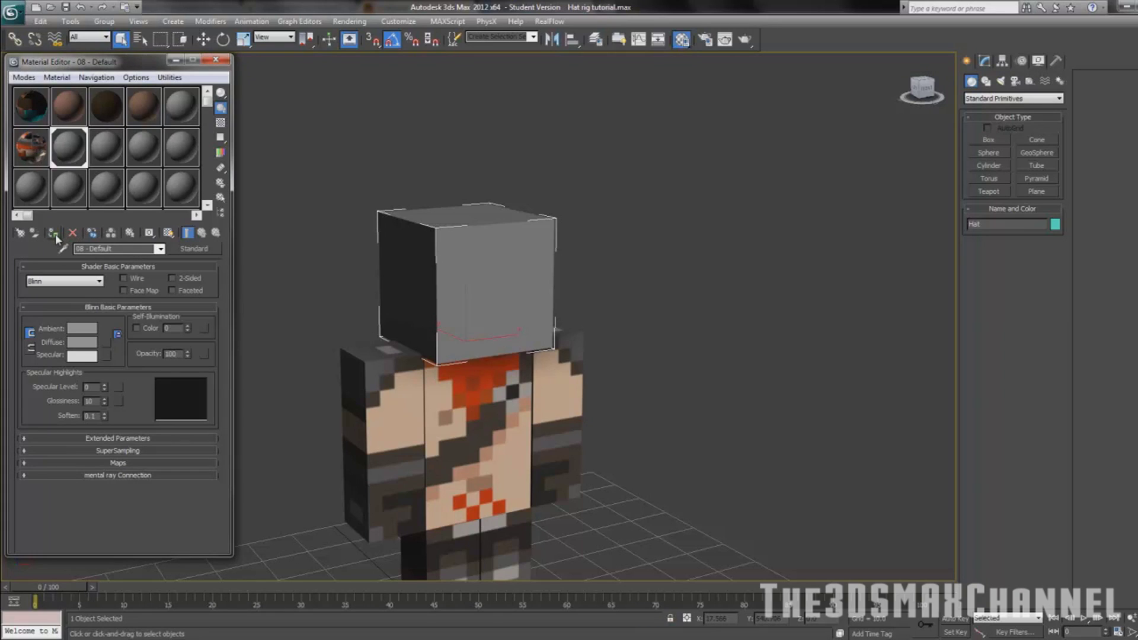
middle_drag(270, 255, 275, 235)
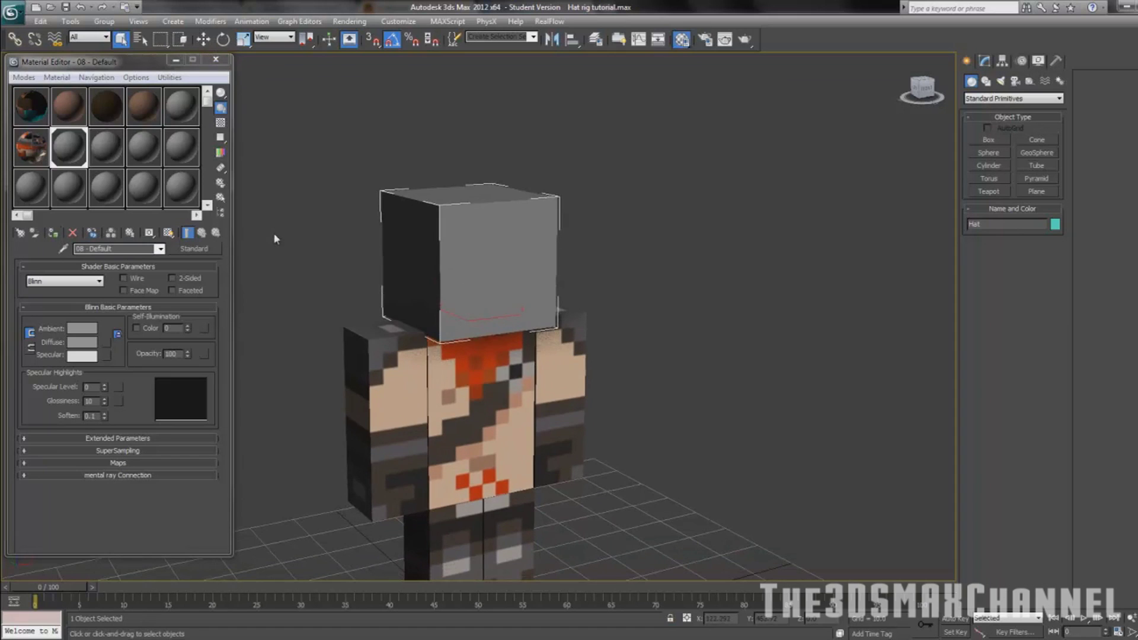
Load Honeydew (1).png from the hat folder as the material's diffuse bitmap and display the map on the hat in the viewport
click(107, 344)
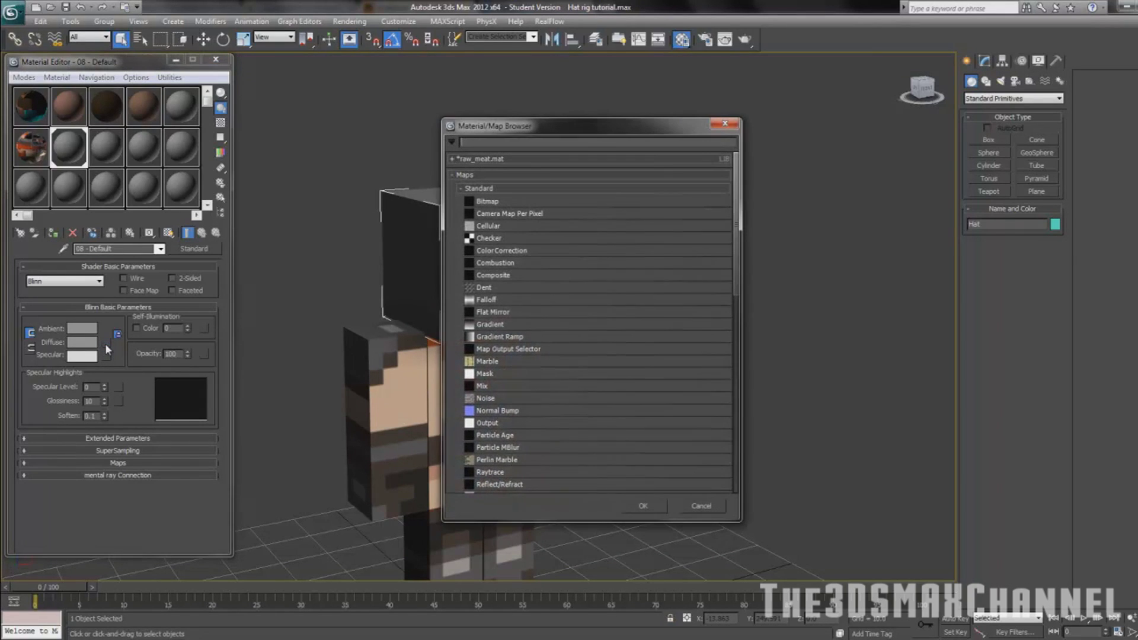
double_click(505, 201)
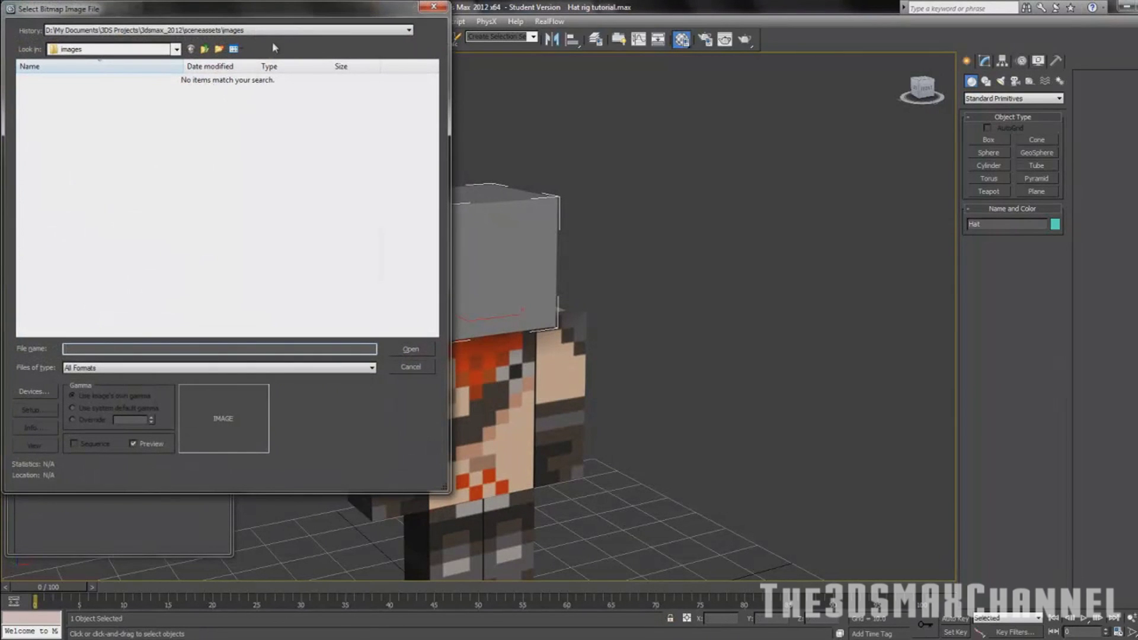
click(275, 31)
click(207, 50)
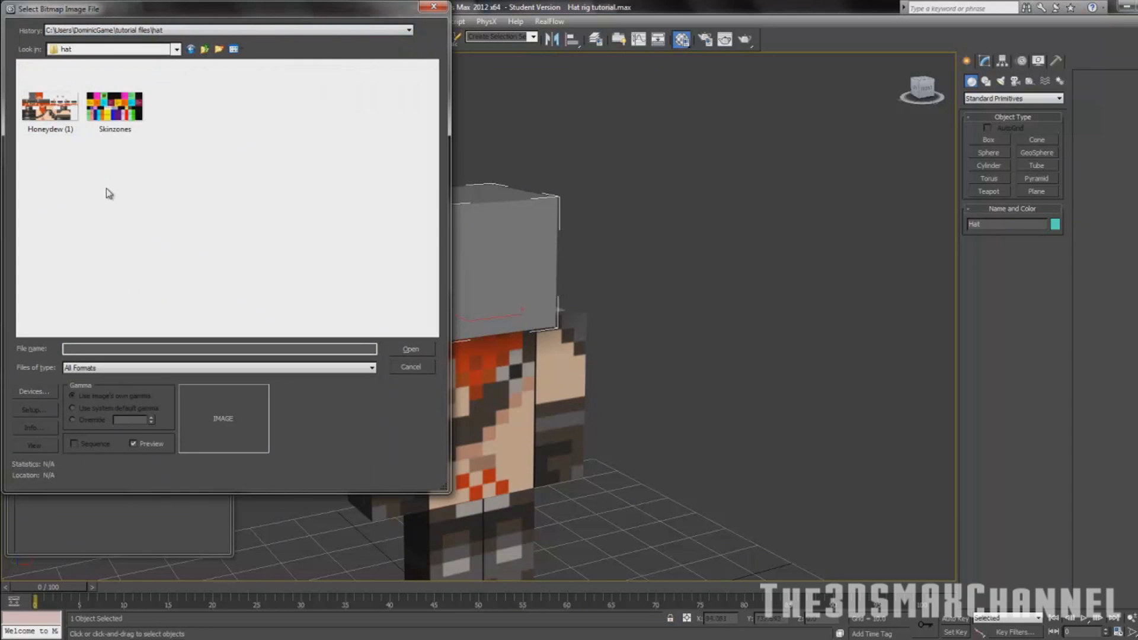
click(37, 118)
double_click(41, 118)
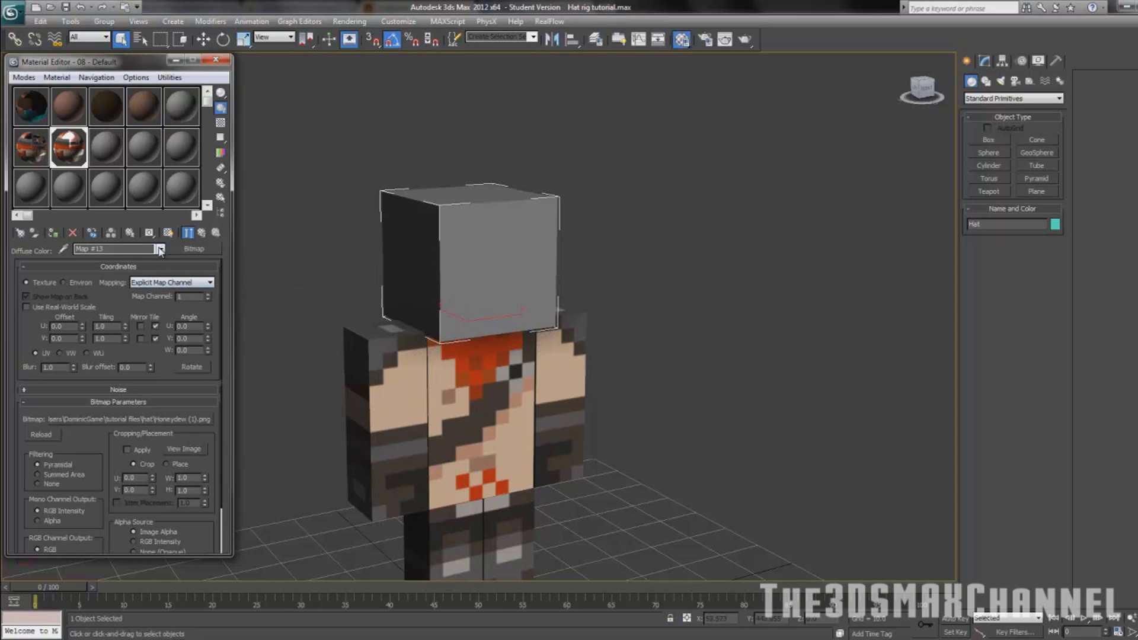
middle_drag(492, 349, 502, 335)
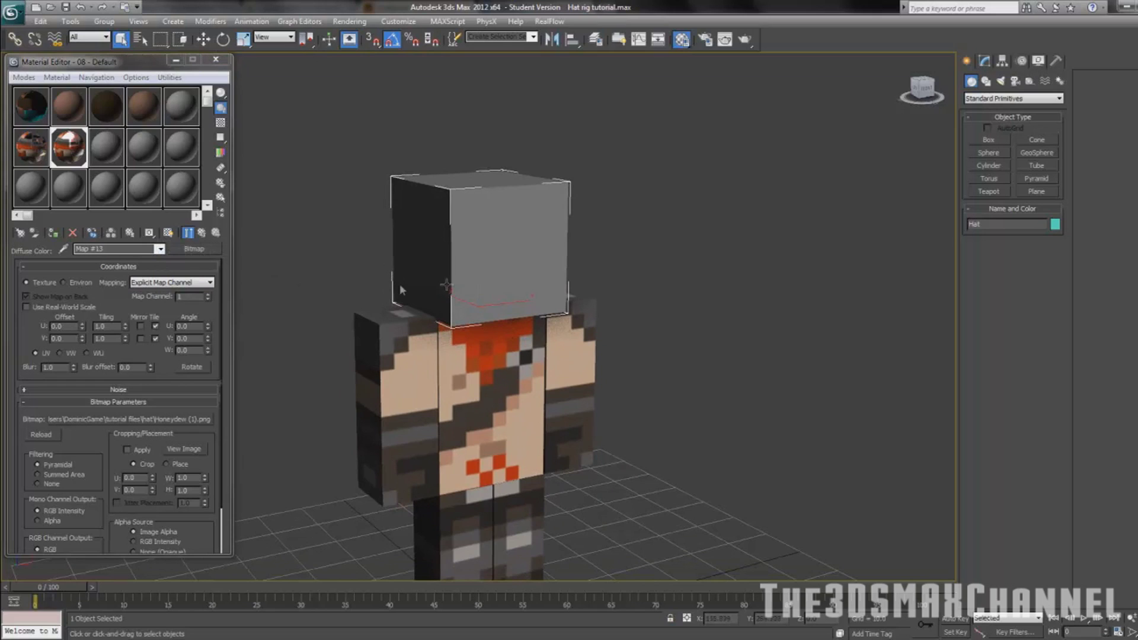
click(168, 233)
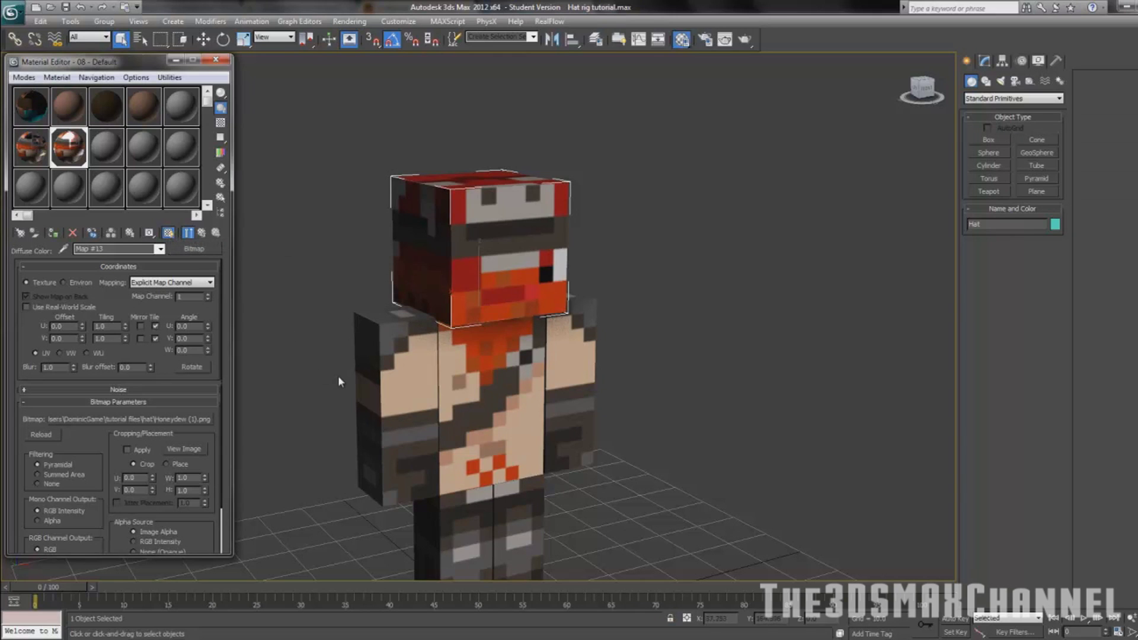
Examine the textured hat box around the head from several angles and distances
middle_drag(338, 377, 335, 387)
scroll(342, 386, up, 4)
scroll(342, 386, down, 4)
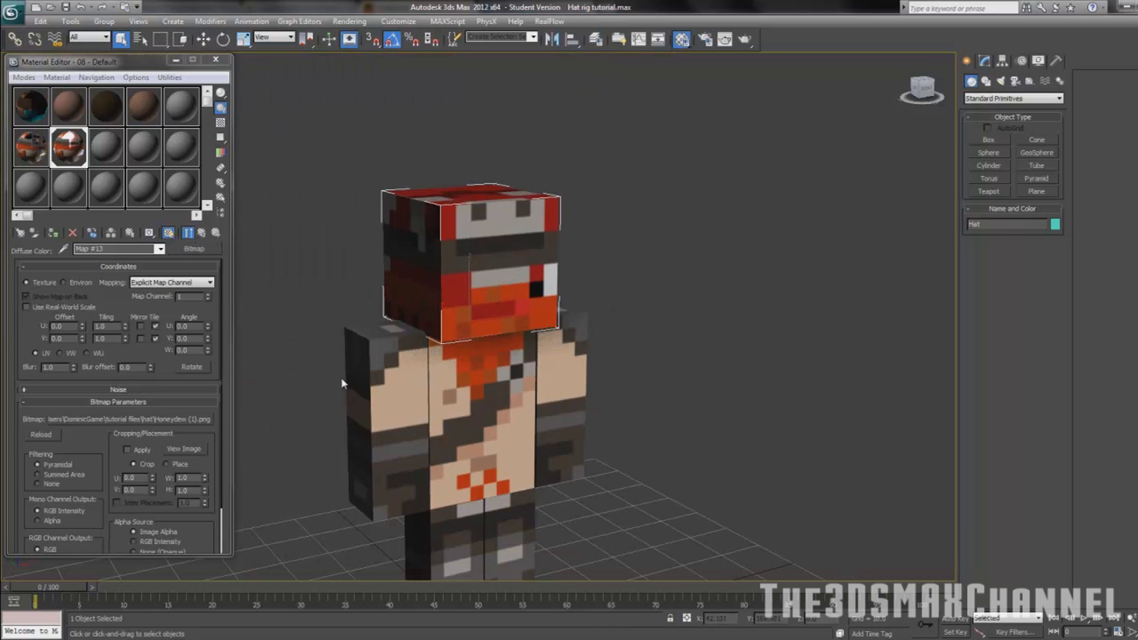
mouse_move(460, 395)
alt+middle_down()
mouse_move(378, 388)
mouse_move(526, 398)
mouse_move(444, 397)
alt+middle_up()
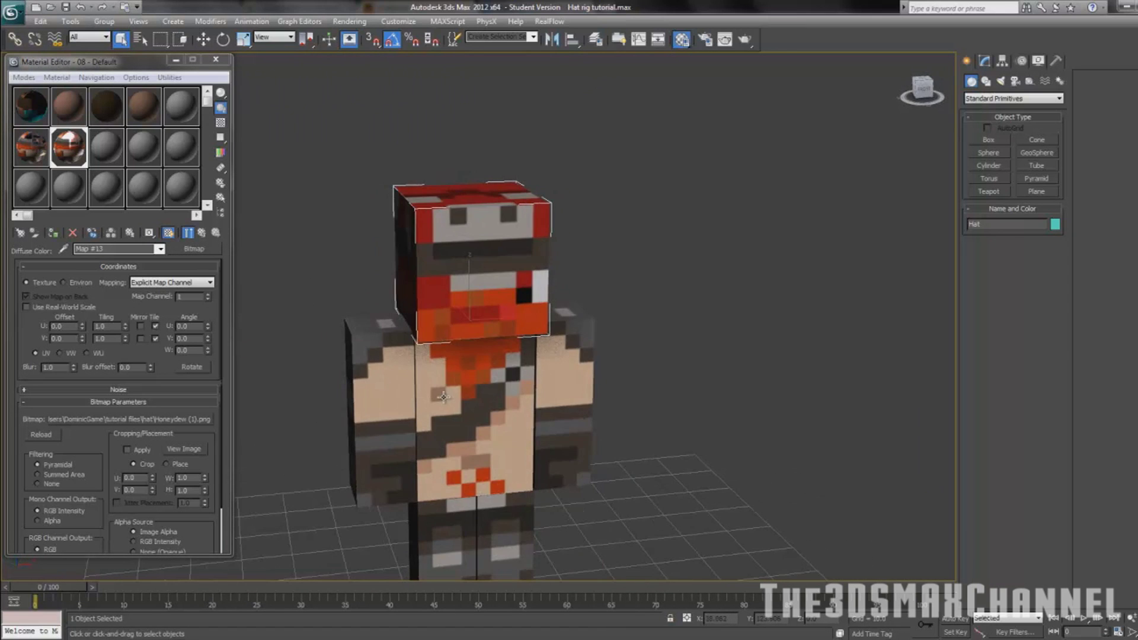
scroll(443, 397, up, 6)
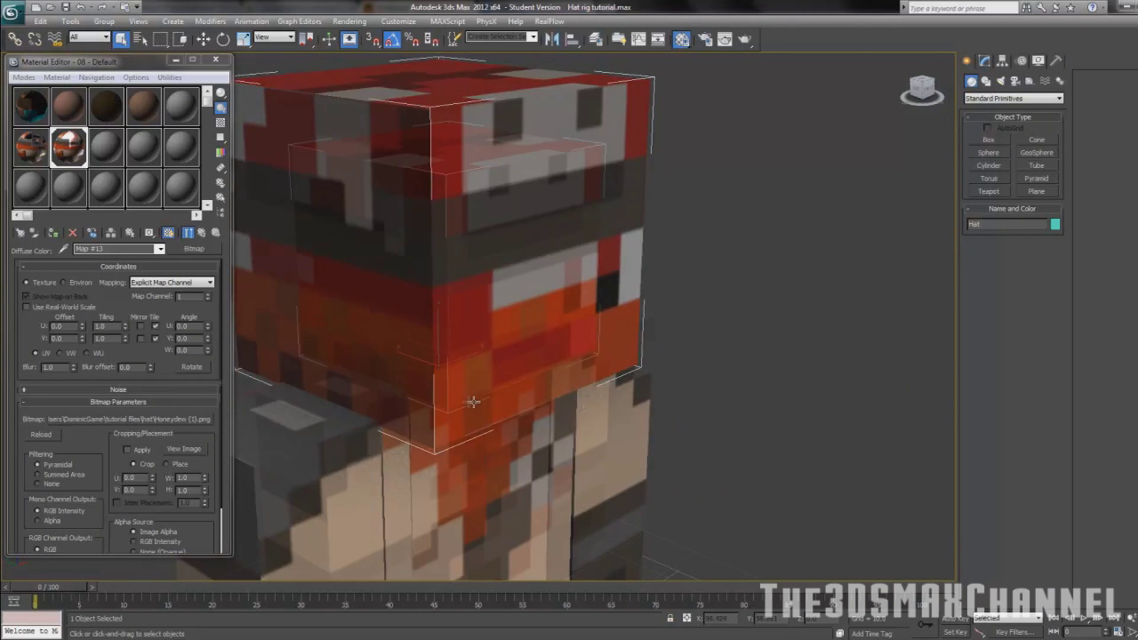
scroll(473, 403, down, 2)
mouse_move(465, 394)
alt+middle_down()
mouse_move(453, 378)
mouse_move(514, 368)
mouse_move(491, 370)
mouse_move(511, 399)
mouse_move(475, 402)
mouse_move(513, 411)
mouse_move(459, 390)
alt+middle_up()
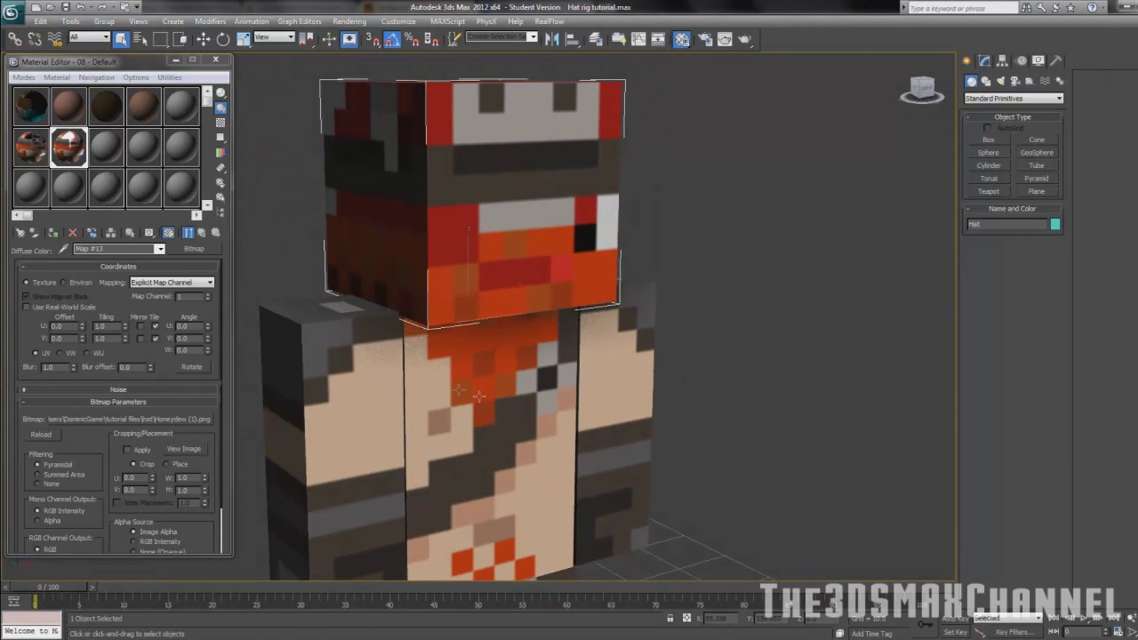
Return to the 08 - Default material and duplicate its diffuse bitmap into the opacity map slot using the Copy method
click(201, 234)
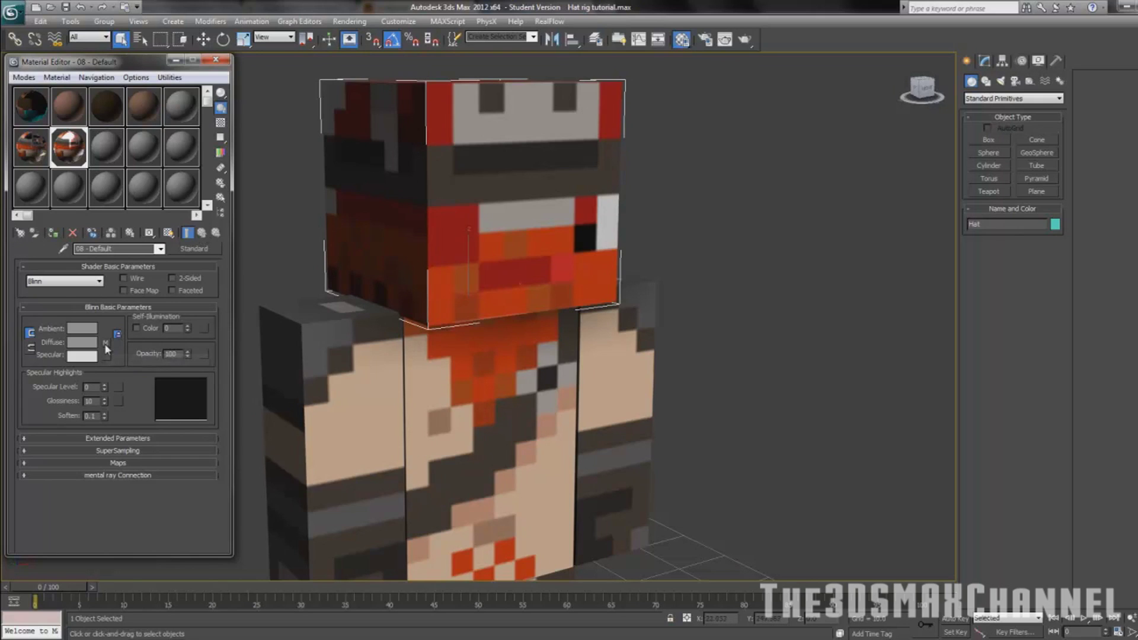
drag(106, 347, 203, 357)
drag(203, 356, 202, 354)
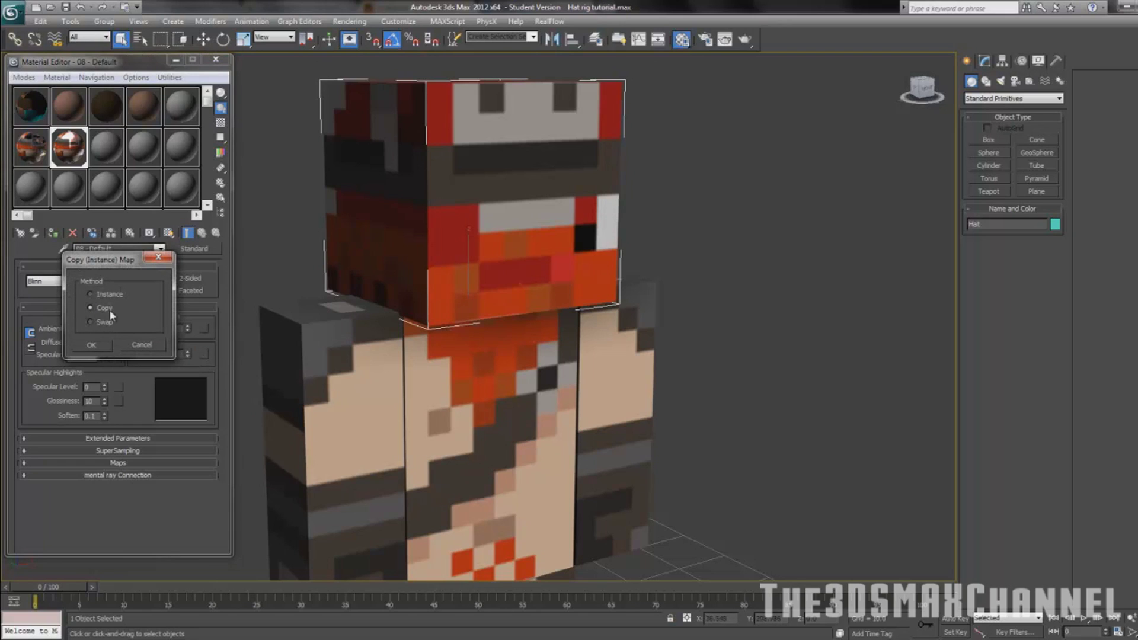
click(94, 348)
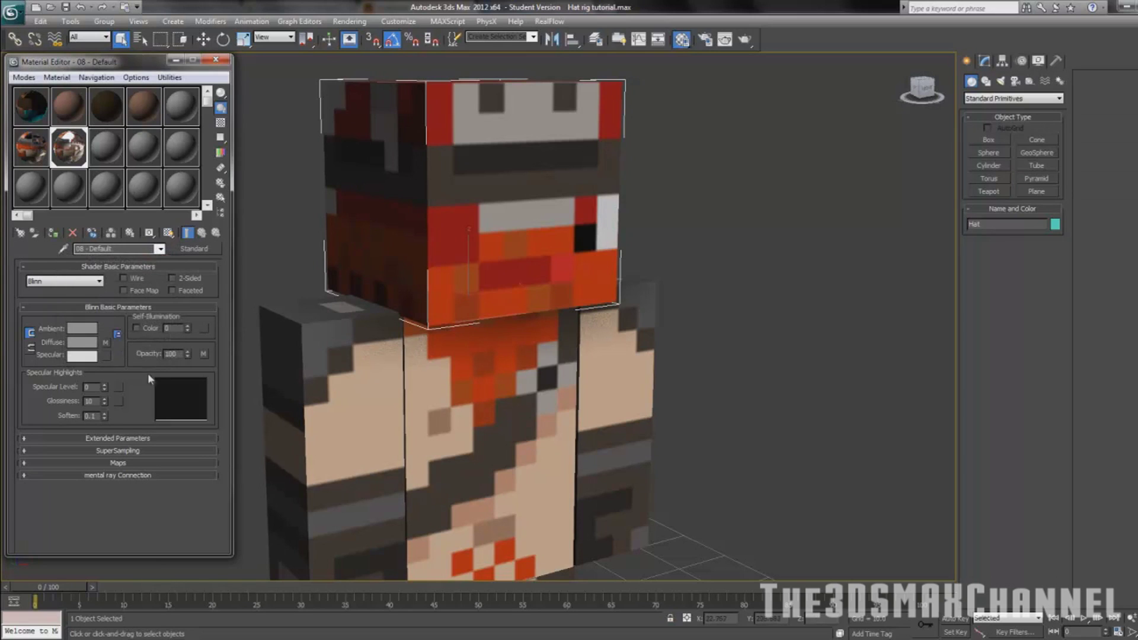
Set the opacity bitmap's Mono Channel Output to Alpha
click(204, 354)
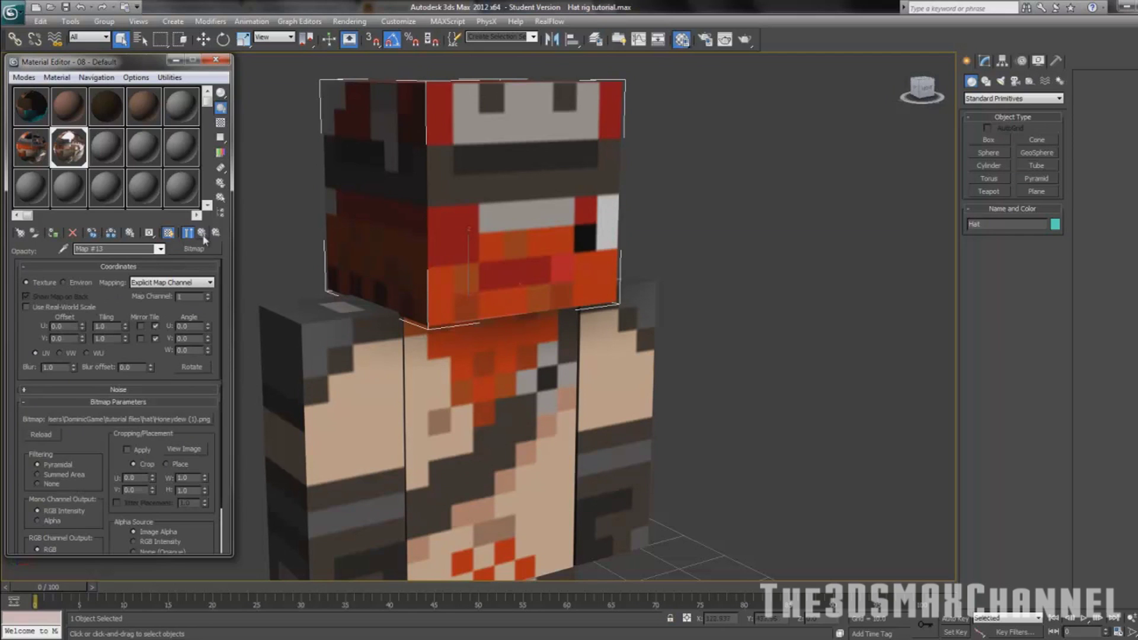
click(202, 233)
click(203, 354)
scroll(89, 428, down, 3)
scroll(89, 428, down, 2)
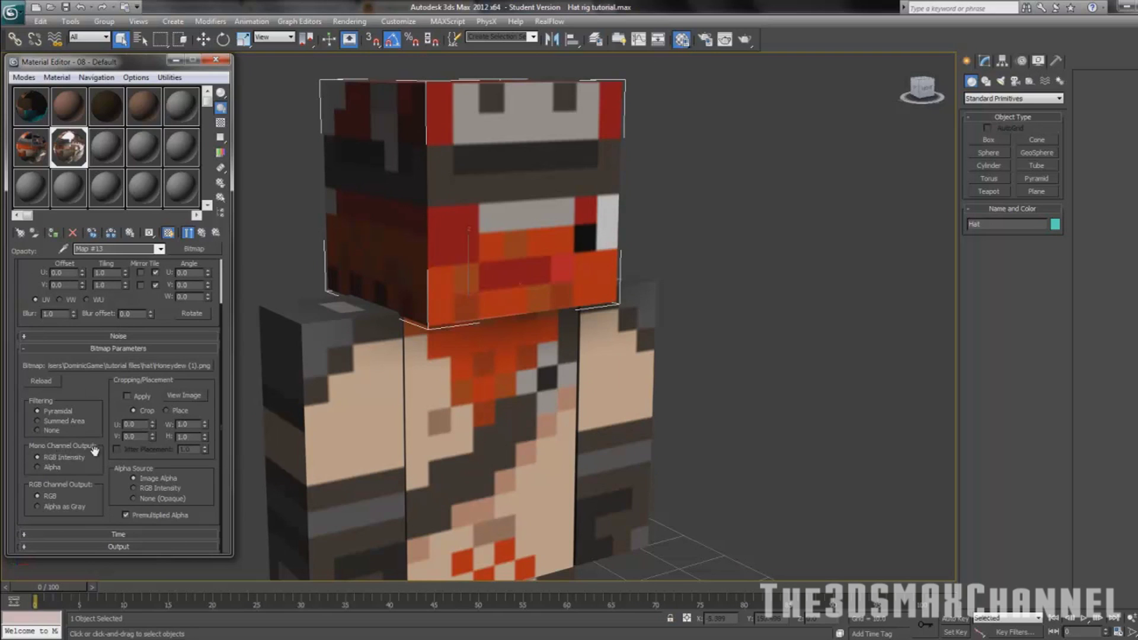
click(38, 467)
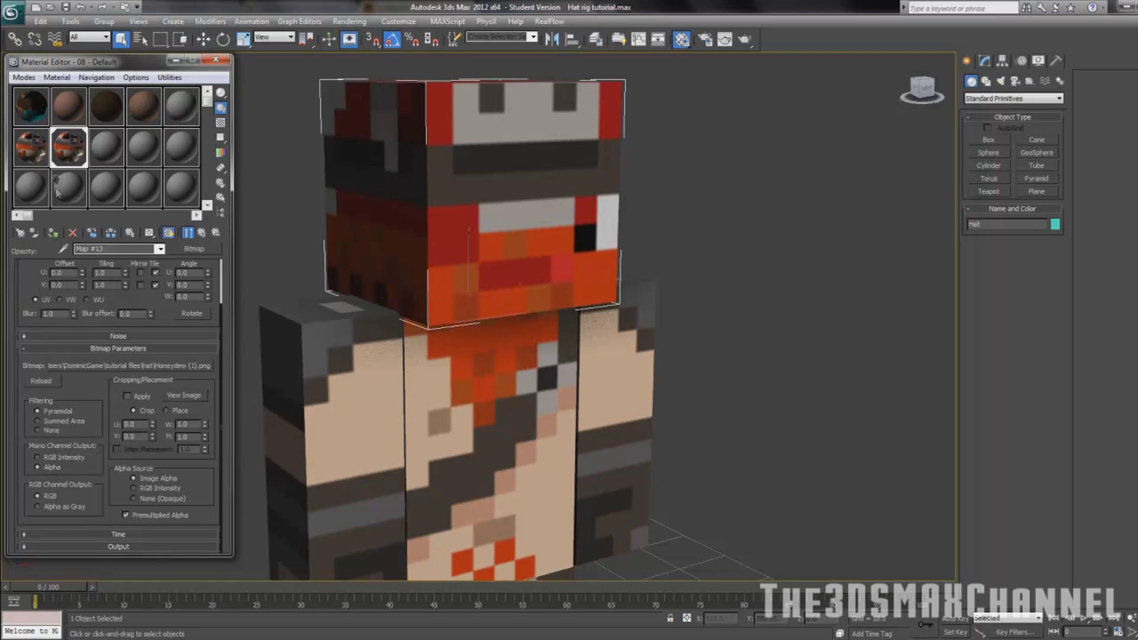
Compare the RGB Intensity and Alpha mono channel outputs in an enlarged material preview, keeping Alpha, and close the preview
double_click(66, 153)
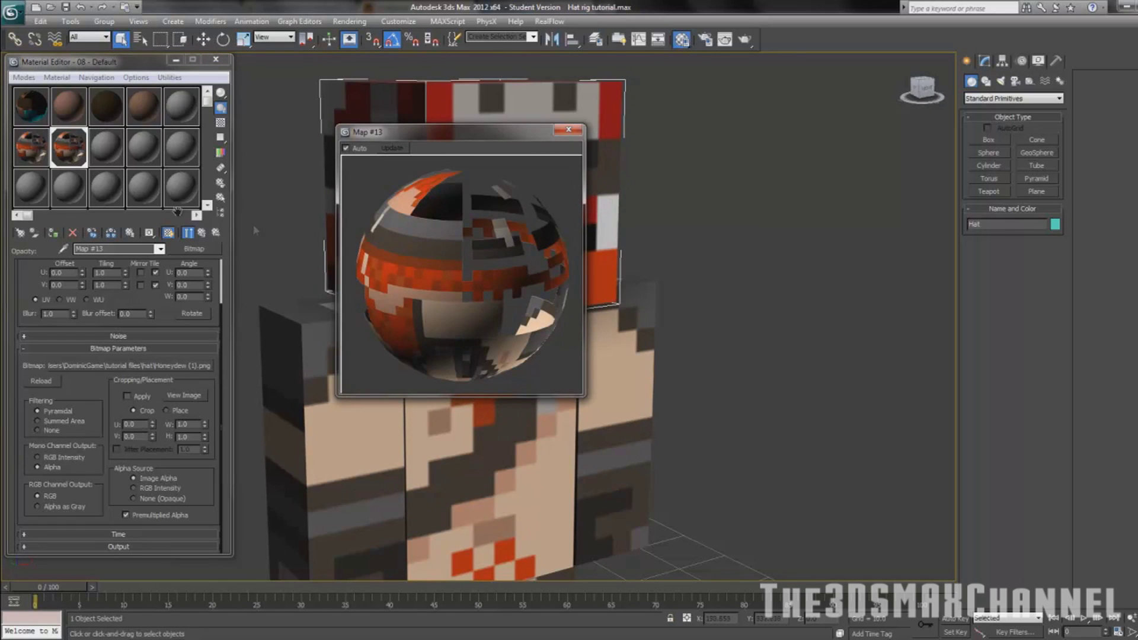
click(47, 459)
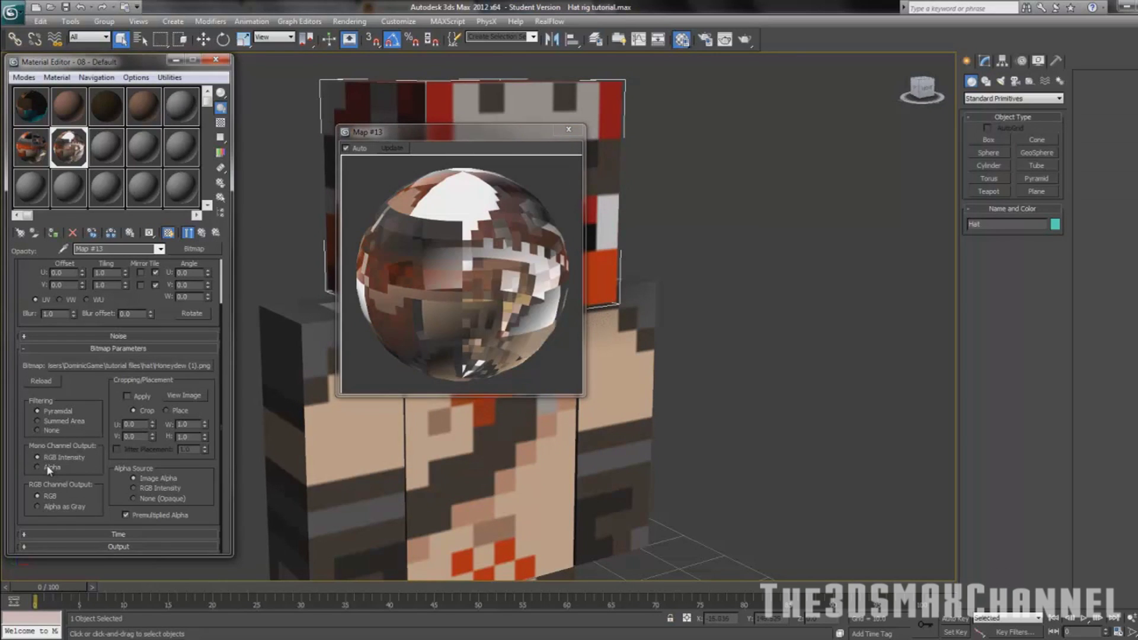
click(568, 130)
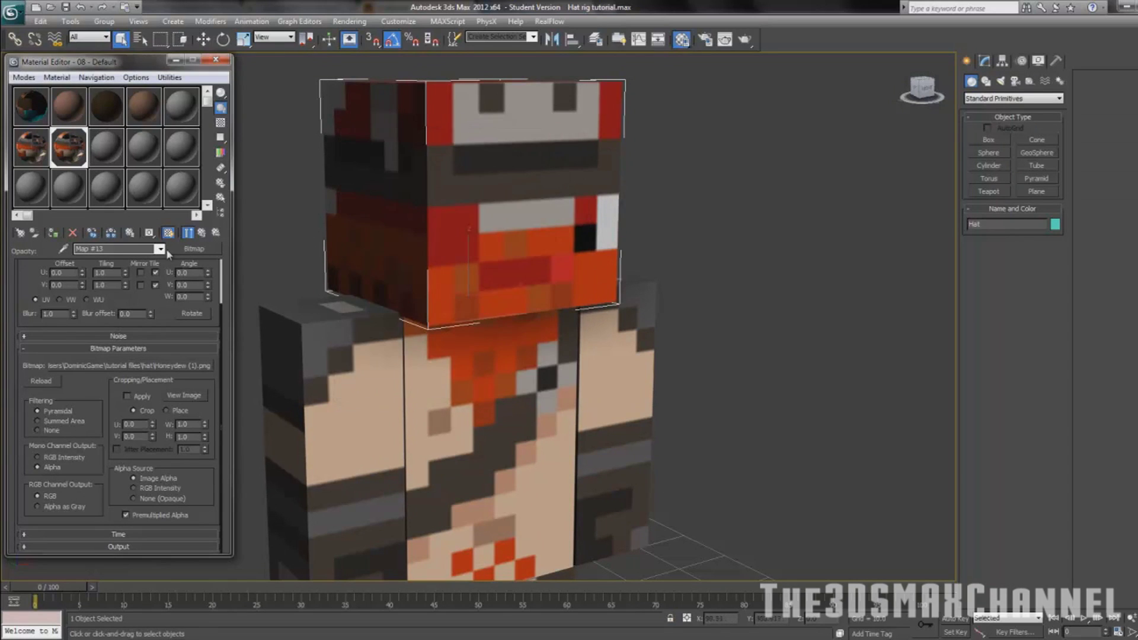
Minimize the Material Editor and set the Perspective viewport to show Realistic Materials with Maps
middle_drag(482, 321, 538, 344)
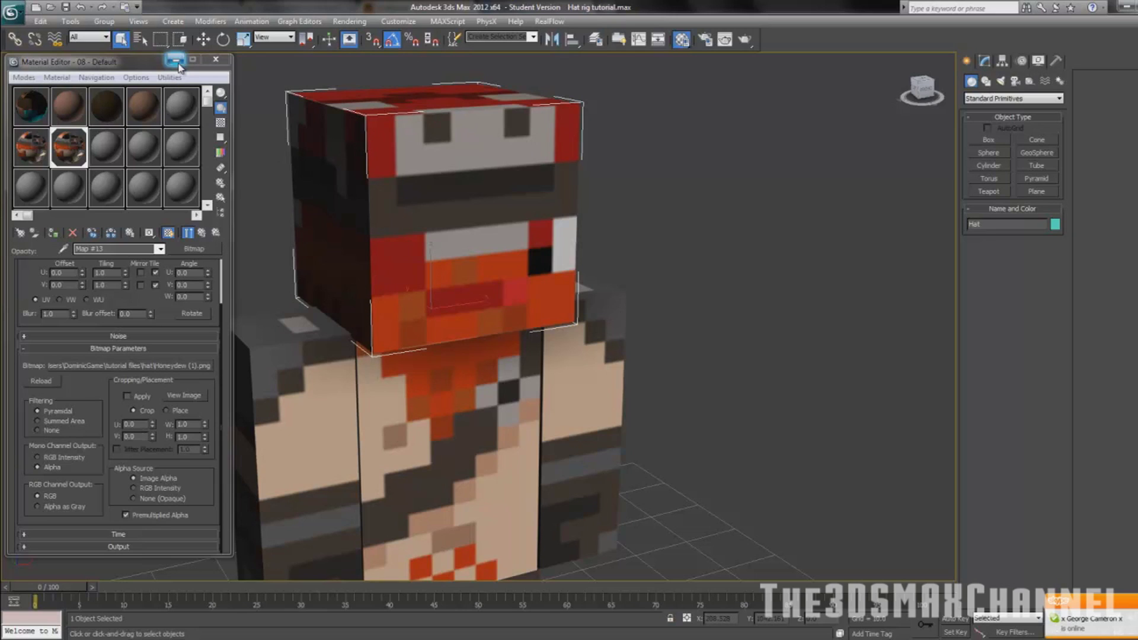
click(175, 60)
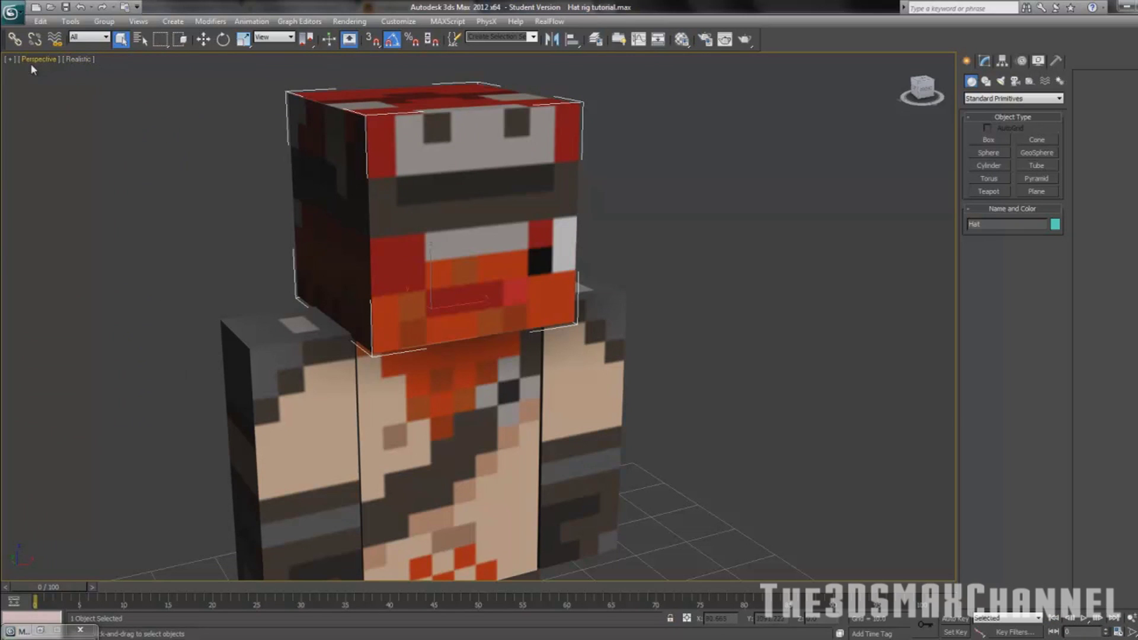
click(80, 60)
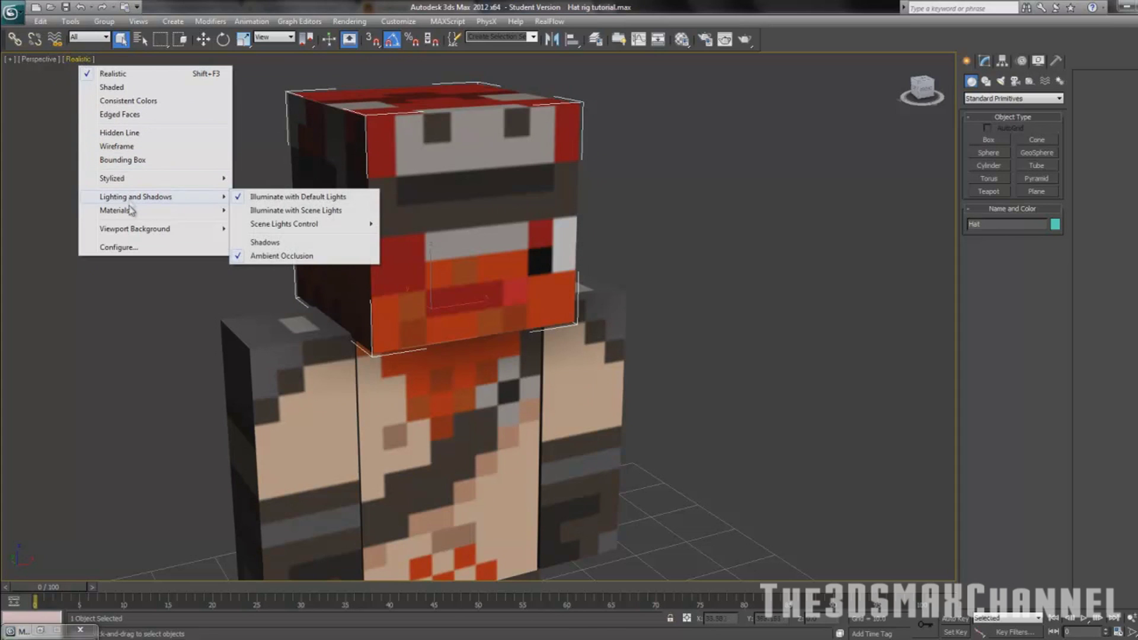
mouse_move(128, 212)
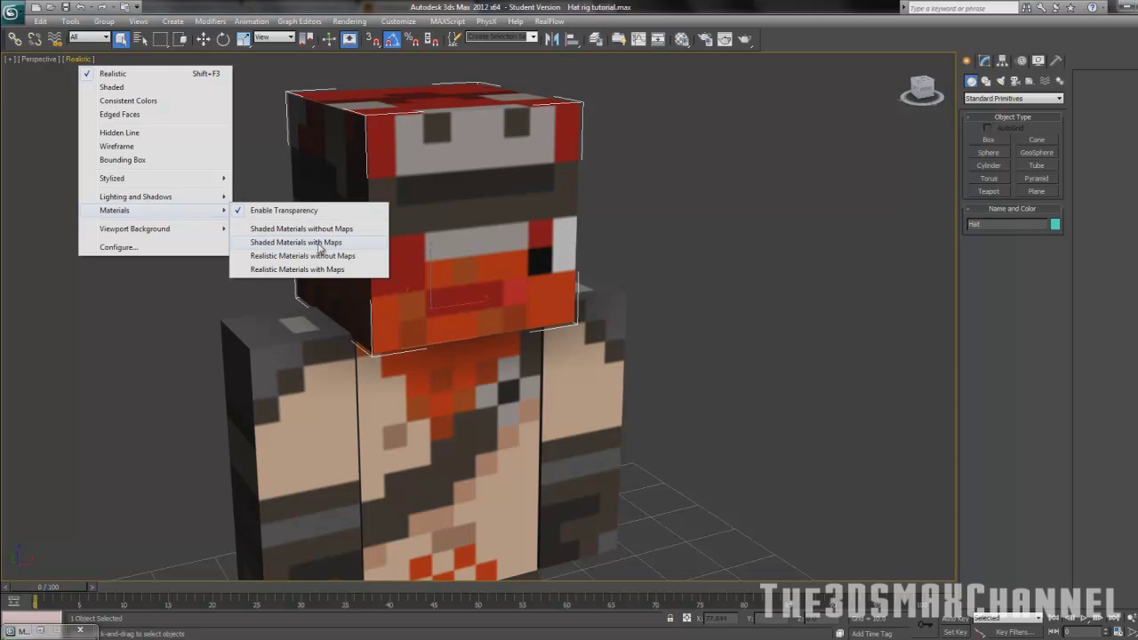
click(266, 272)
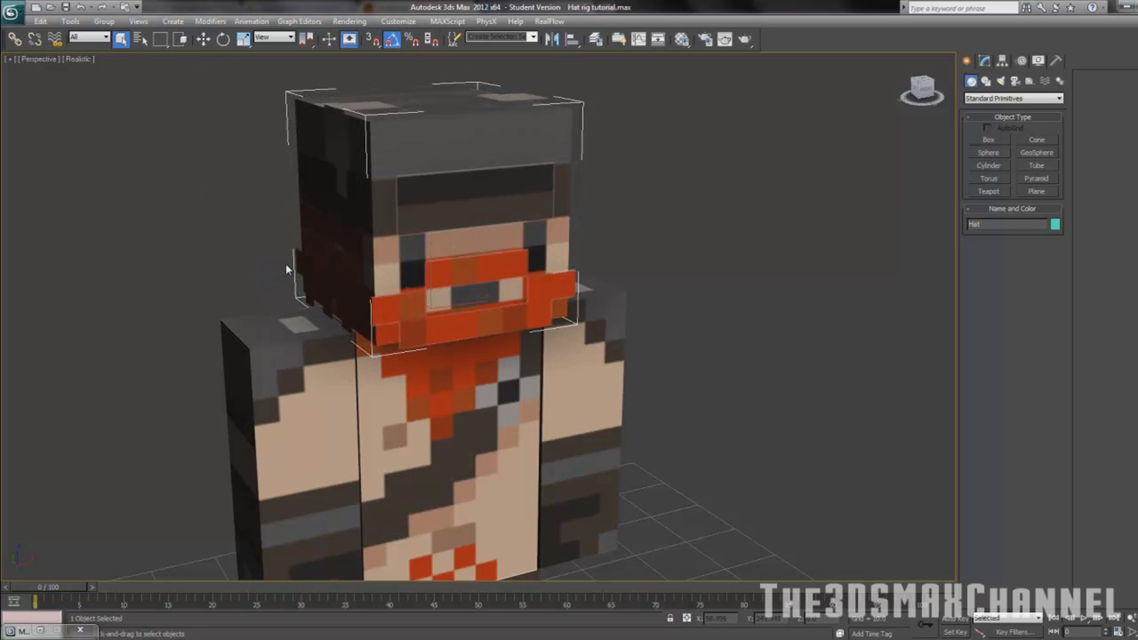
Render the Perspective view of the character, inspect the hat's transparency up close in the rendered frame, and minimize the render
alt+middle_drag(286, 264, 560, 284)
mouse_move(459, 267)
alt+middle_down()
mouse_move(482, 257)
mouse_move(451, 261)
mouse_move(471, 256)
alt+middle_up()
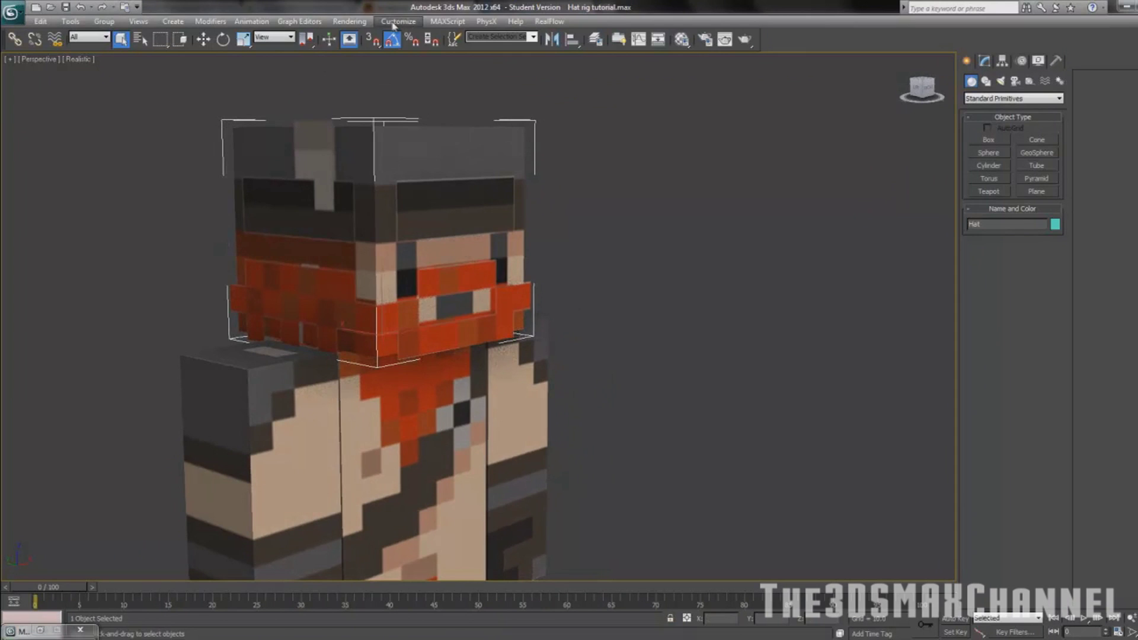
click(350, 21)
click(357, 40)
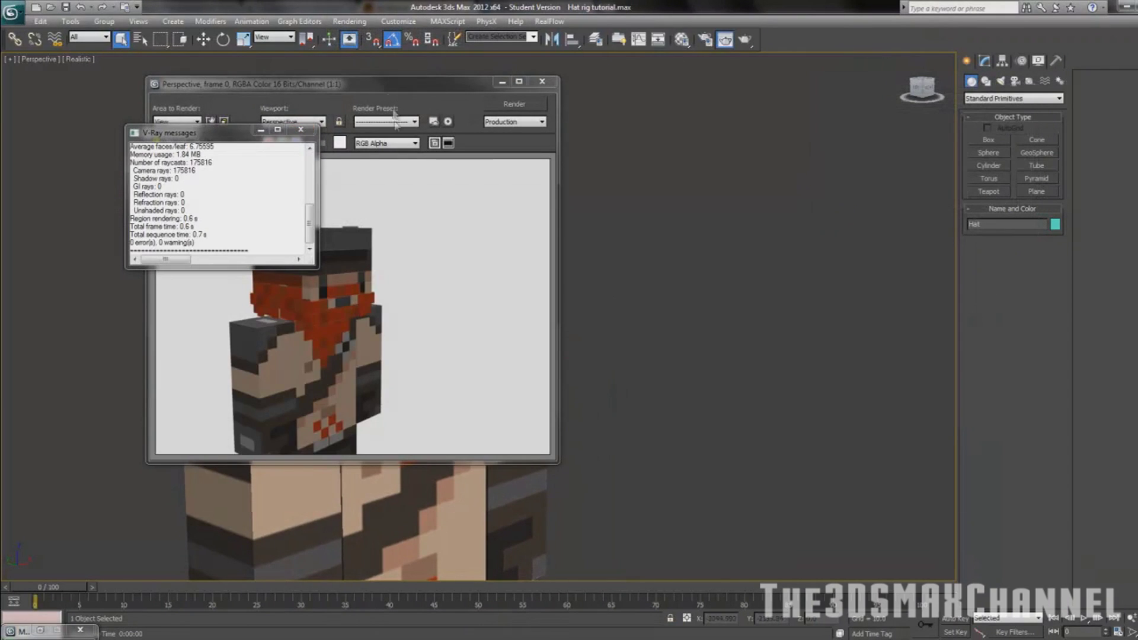
click(324, 302)
scroll(325, 303, up, 2)
scroll(325, 302, down, 1)
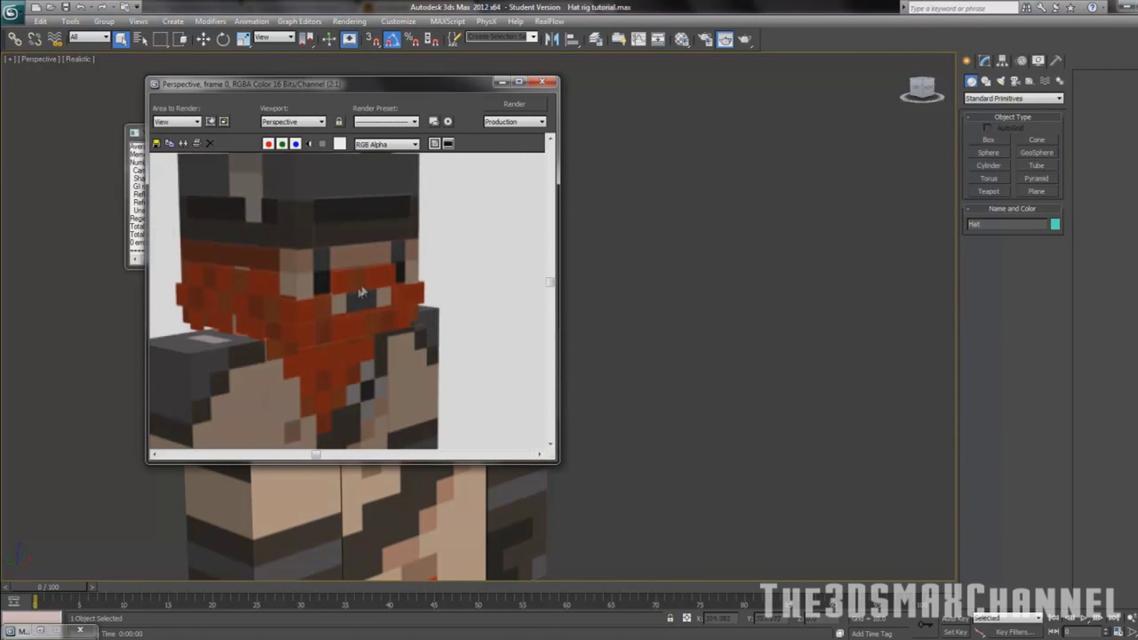
drag(363, 90, 502, 95)
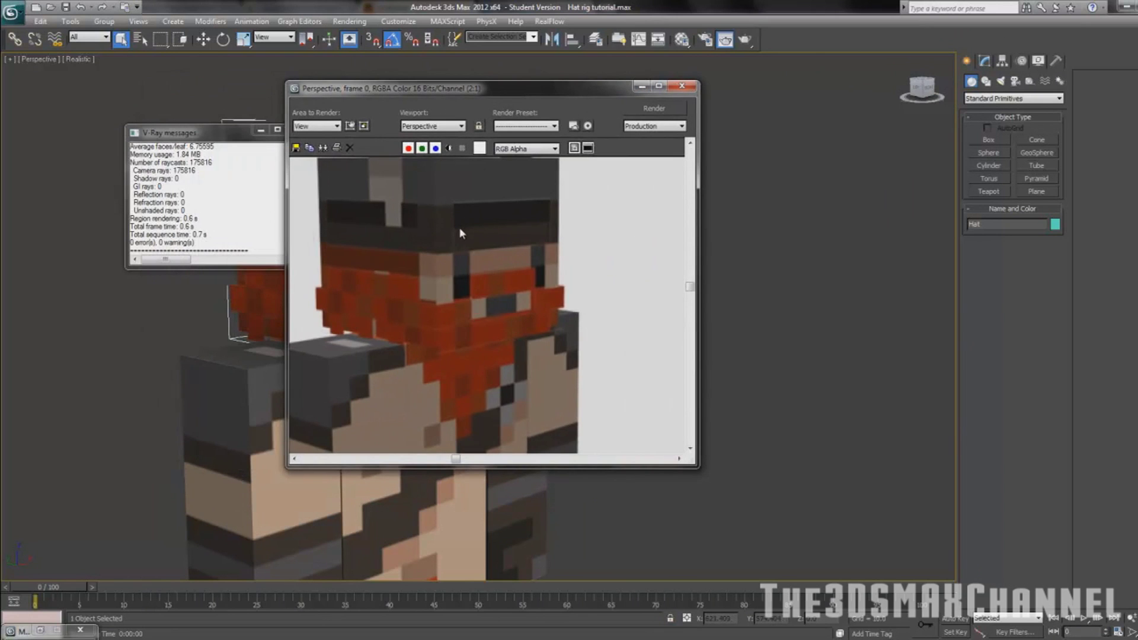
scroll(453, 236, down, 1)
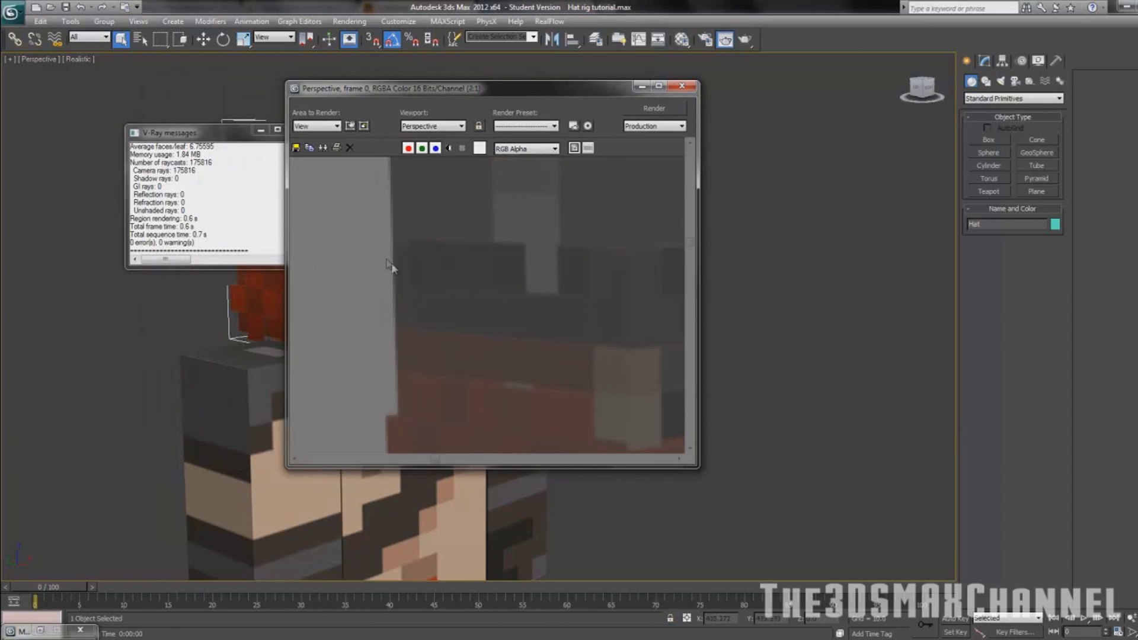
click(642, 86)
Display the hat box's modifiers and enter Hat as its object name
alt+middle_drag(499, 214, 519, 258)
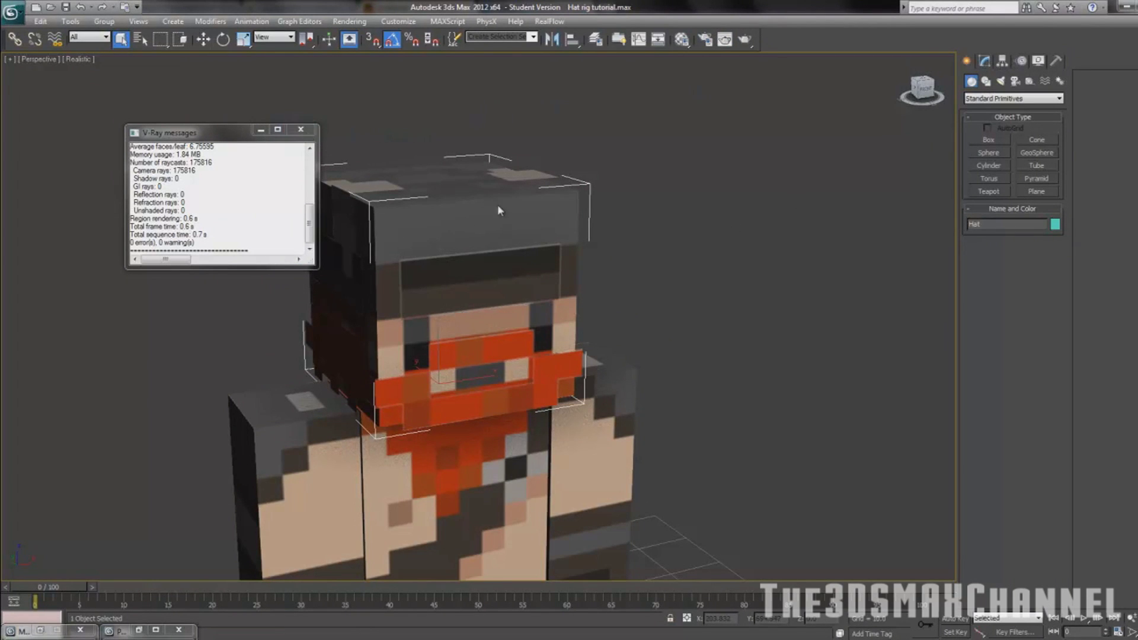
middle_drag(475, 201, 439, 176)
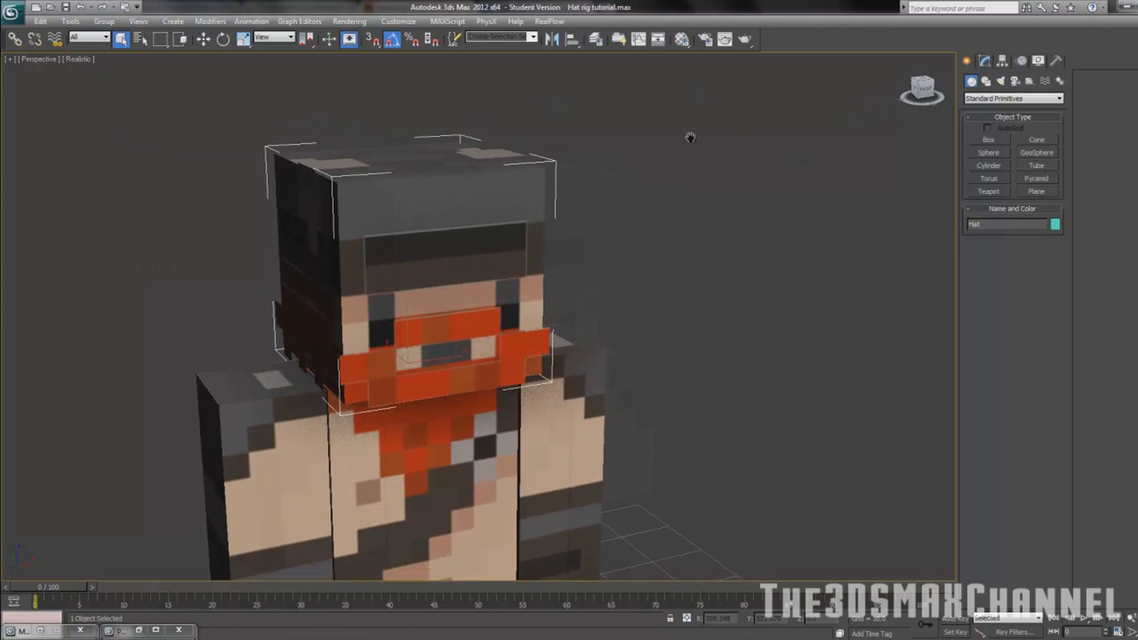
click(984, 61)
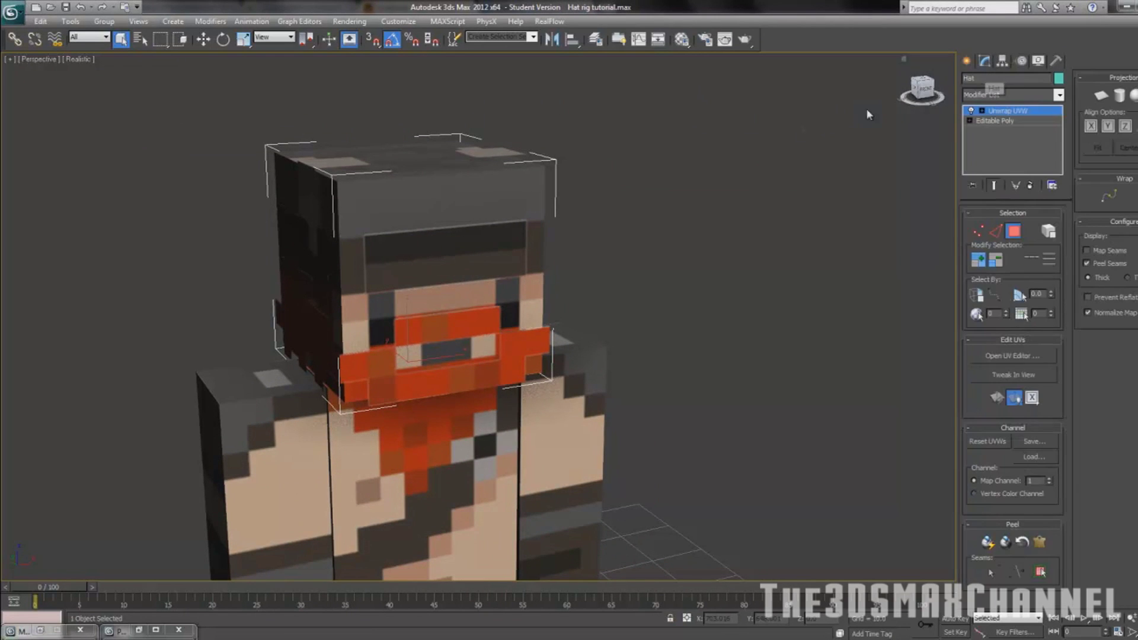
key(F3)
key(F3)
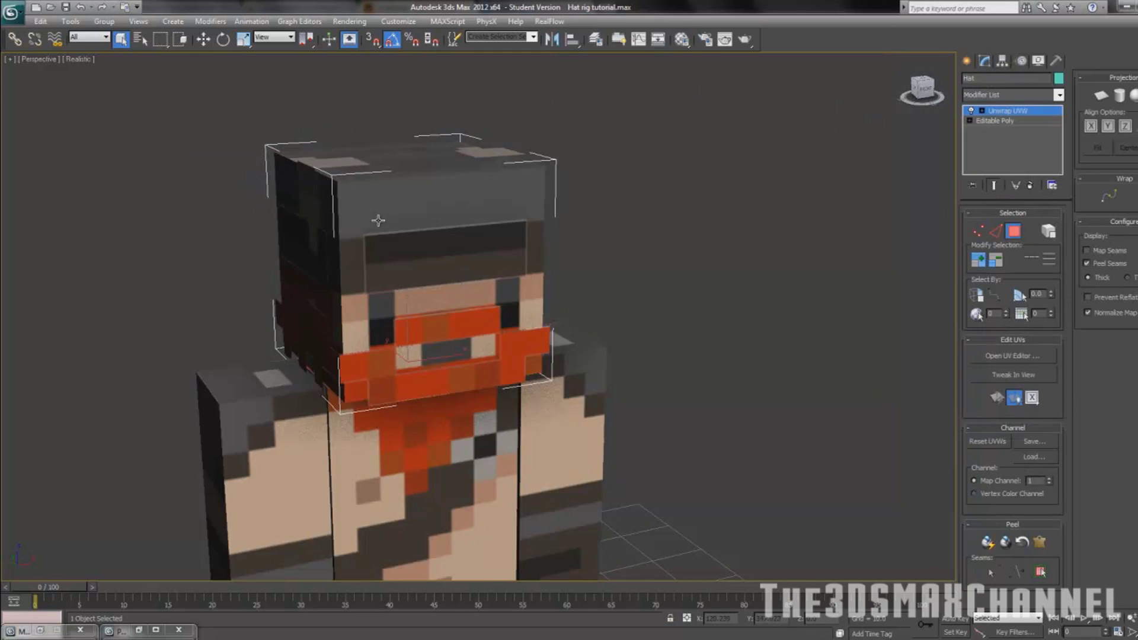
scroll(380, 214, up, 1)
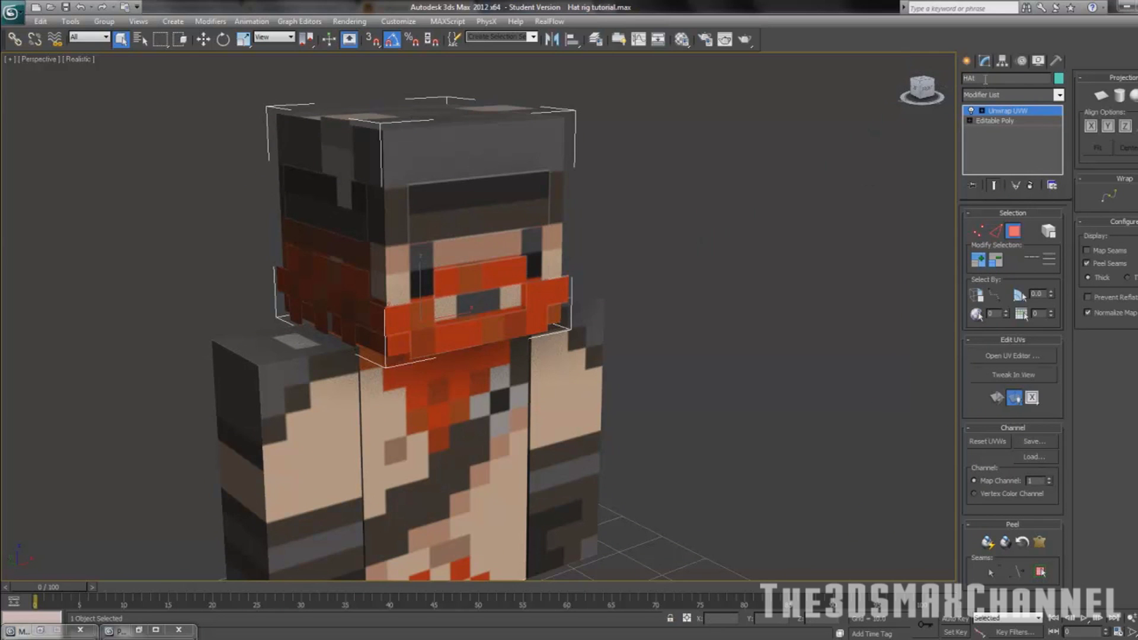
drag(985, 80, 874, 77)
text(H)
Compare the hat box with the head box inside it by alternating wireframe and realistic shading and selecting each box
mouse_move(546, 240)
alt+middle_down()
mouse_move(532, 237)
mouse_move(567, 236)
alt+middle_up()
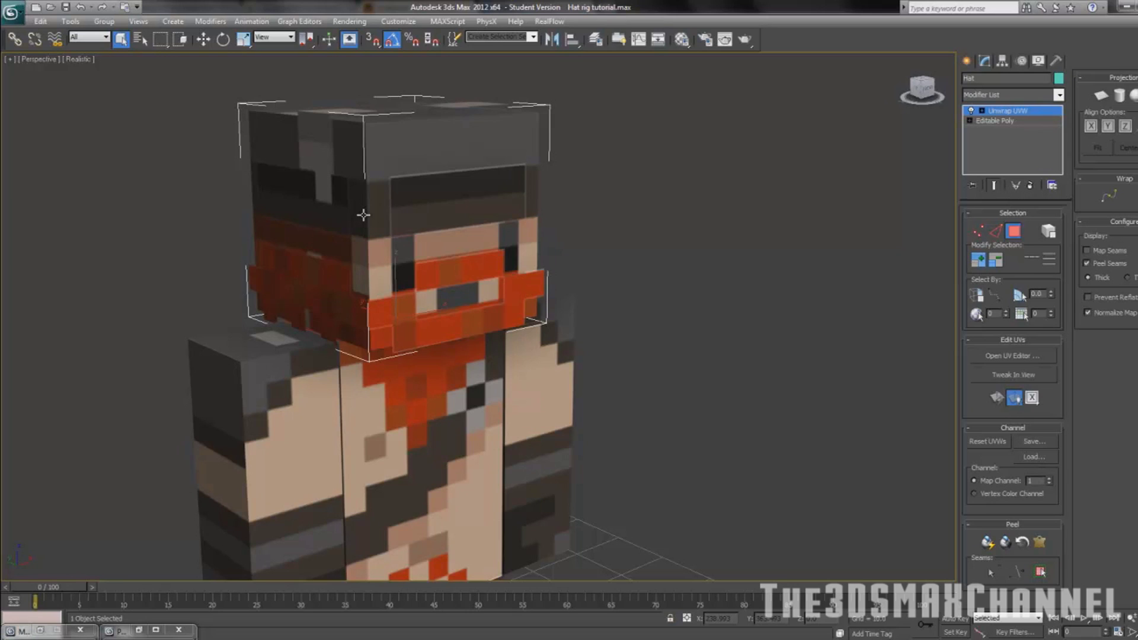
alt+middle_drag(403, 272, 431, 258)
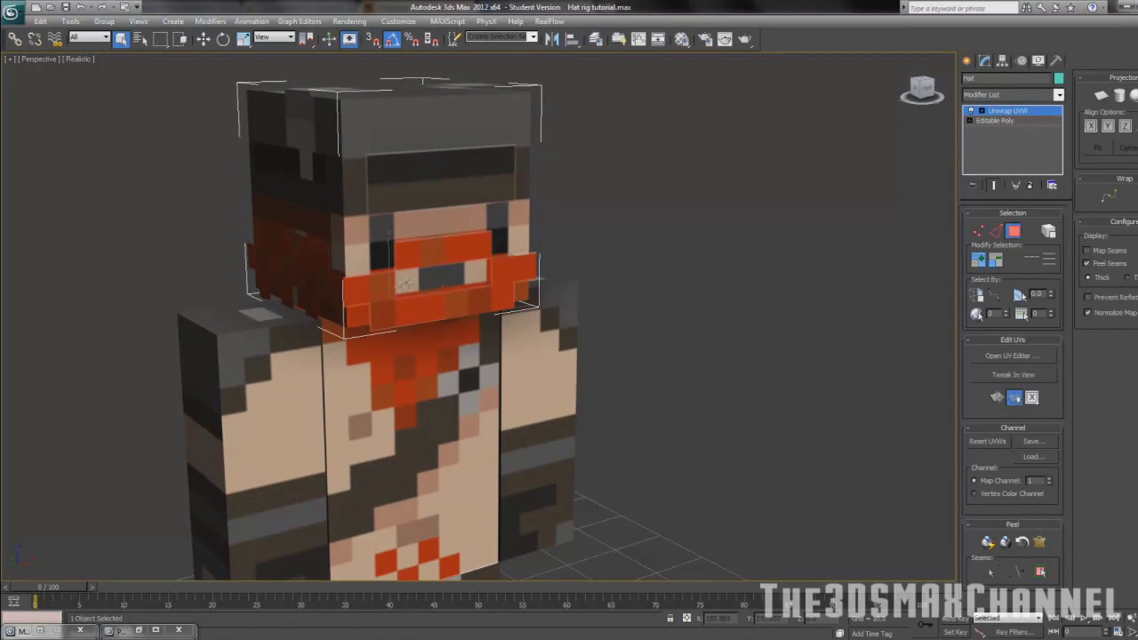
alt+middle_drag(350, 256, 380, 248)
key(F3)
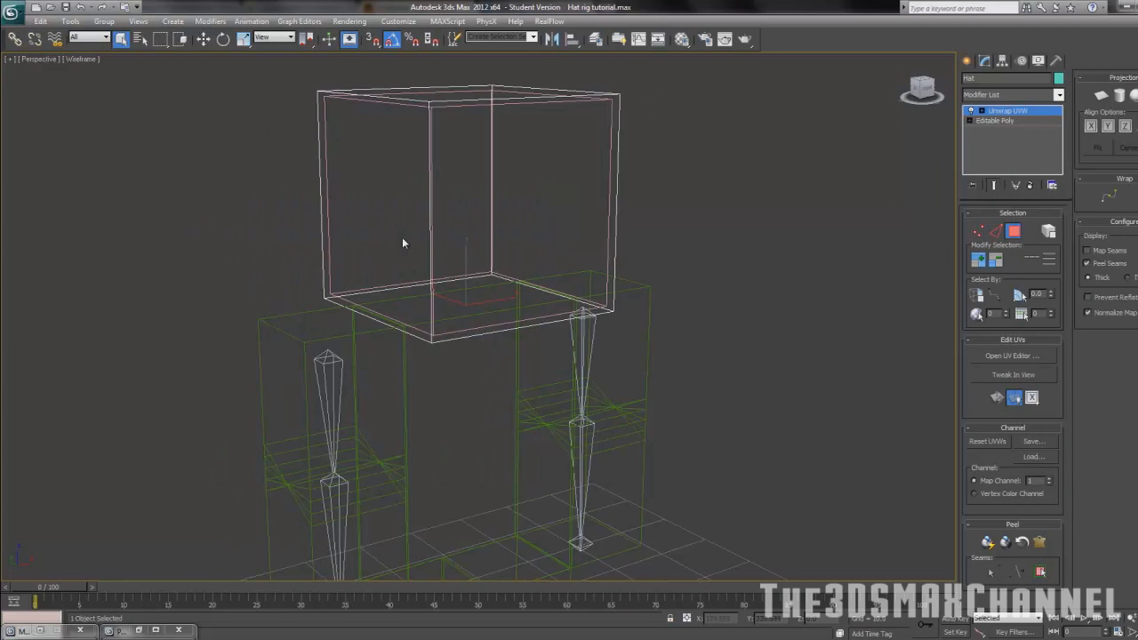
key(F3)
key(F3)
click(412, 190)
key(F3)
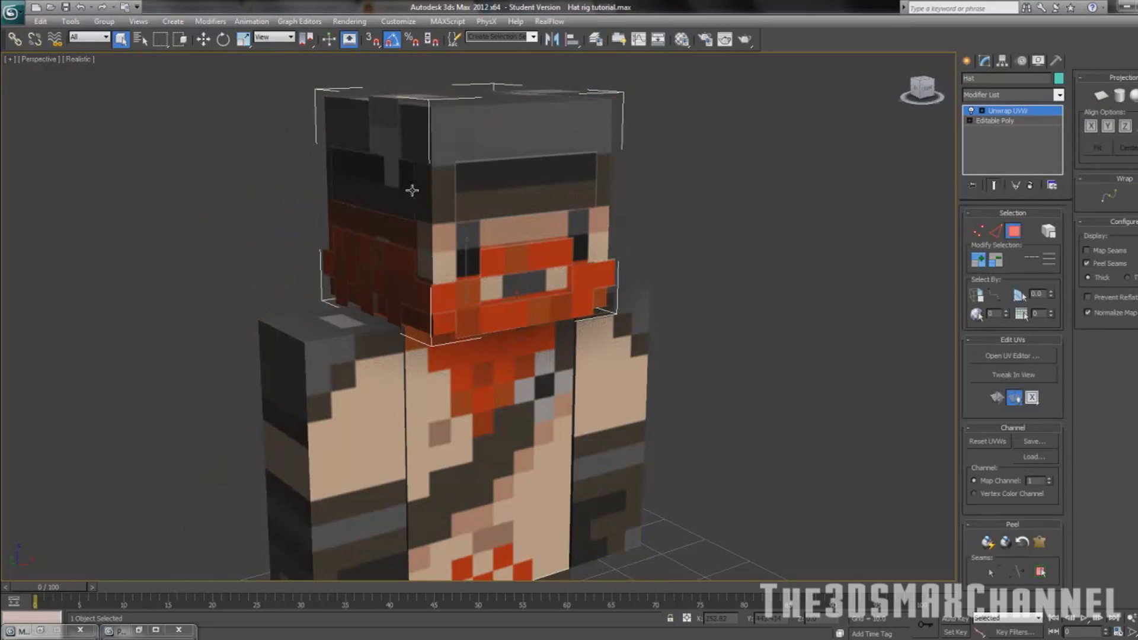
key(F3)
key(F3)
click(447, 279)
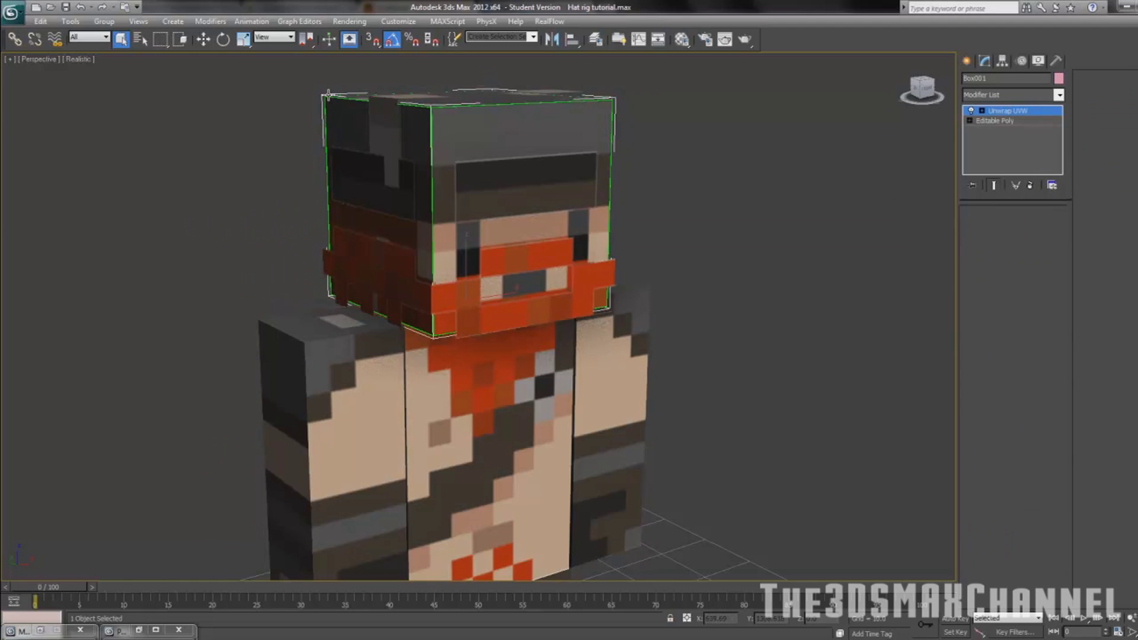
key(F3)
middle_drag(447, 278, 412, 255)
key(F3)
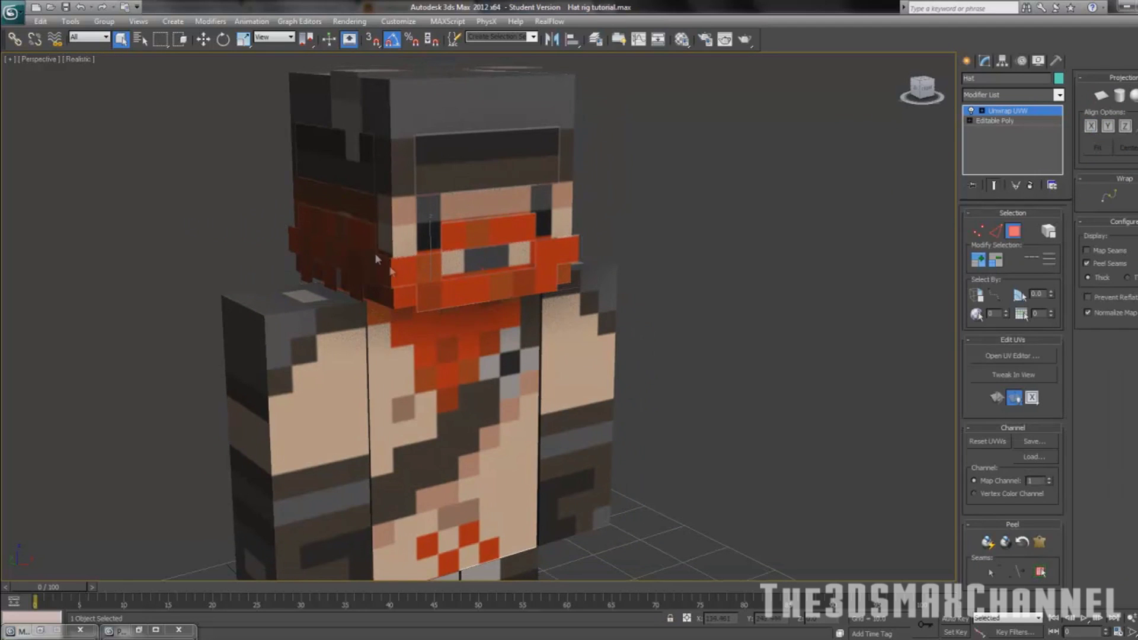
key(F3)
key(F3)
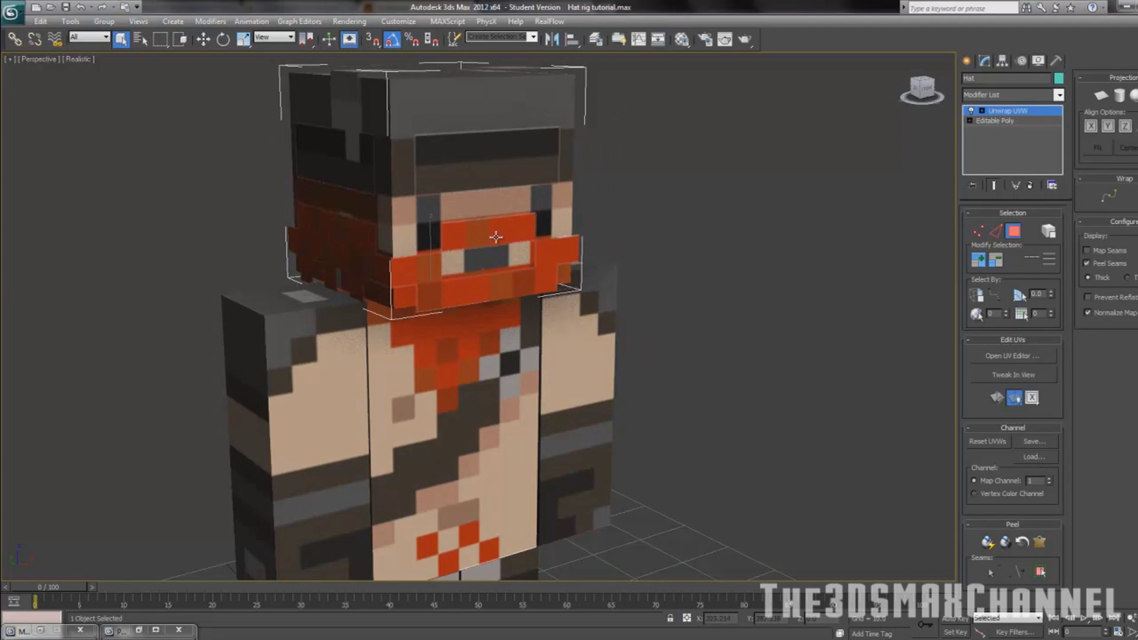
Link the Hat box to the head box inside it as its parent, using wireframe shading to tell the two apart
middle_drag(495, 260, 548, 379)
key(F3)
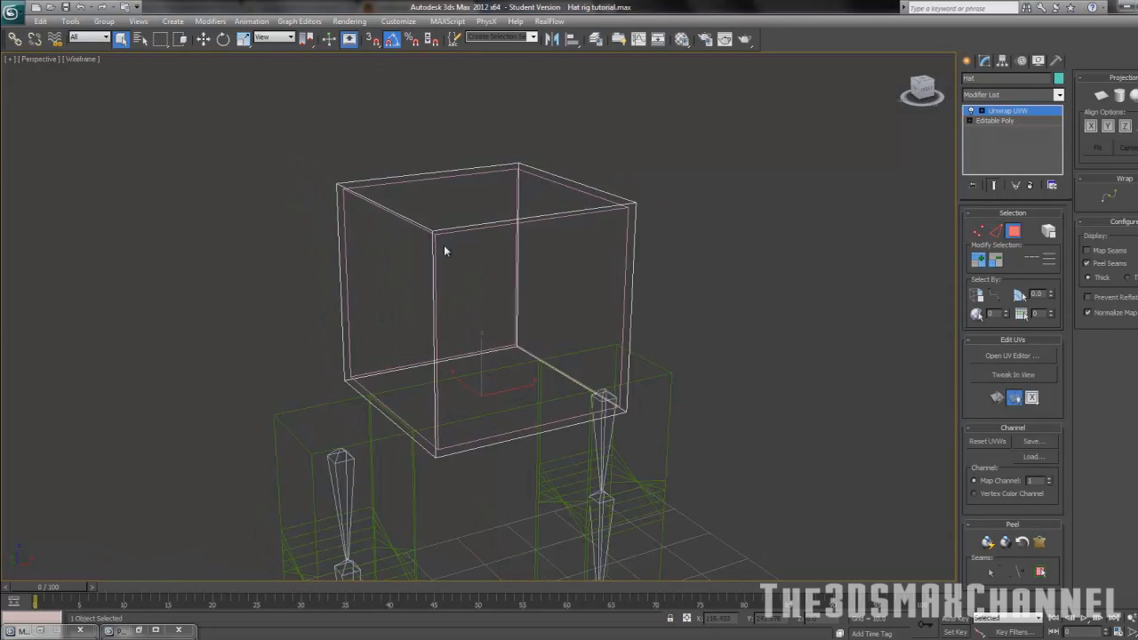
key(F3)
scroll(357, 195, up, 10)
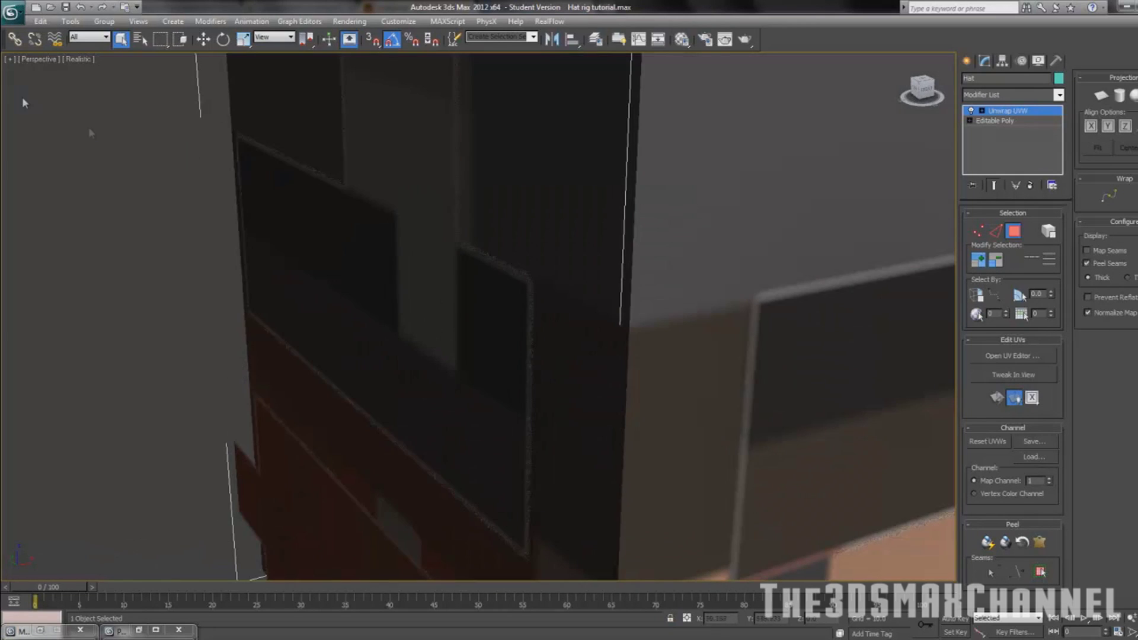
scroll(191, 194, down, 10)
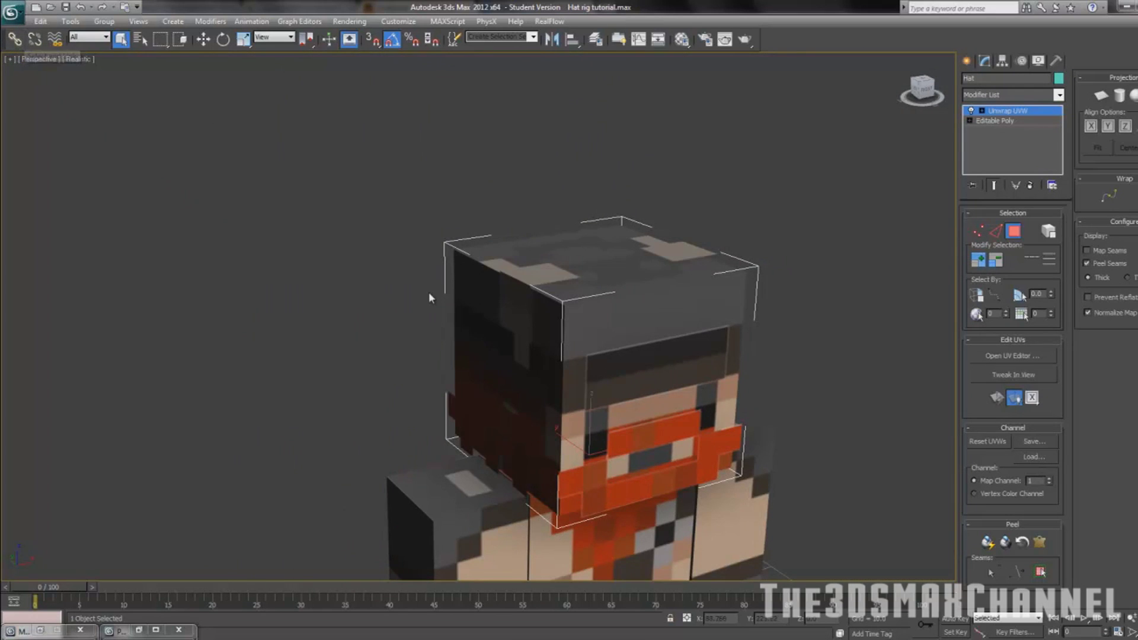
middle_drag(432, 296, 348, 222)
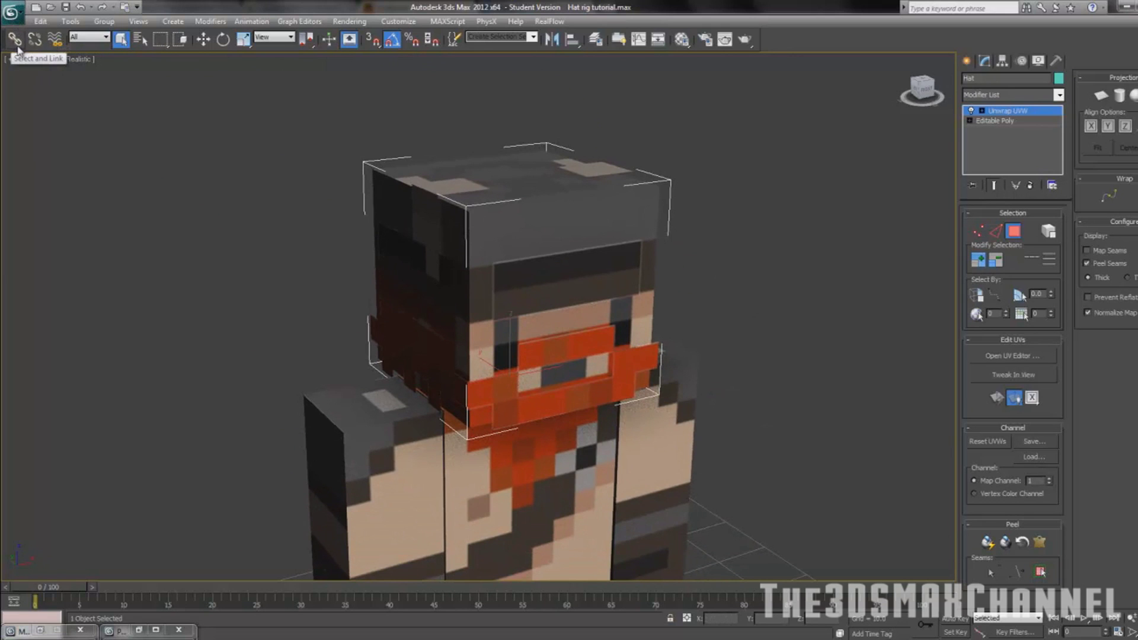
click(17, 46)
middle_drag(294, 196, 316, 229)
scroll(289, 207, up, 3)
key(F3)
scroll(316, 230, down, 3)
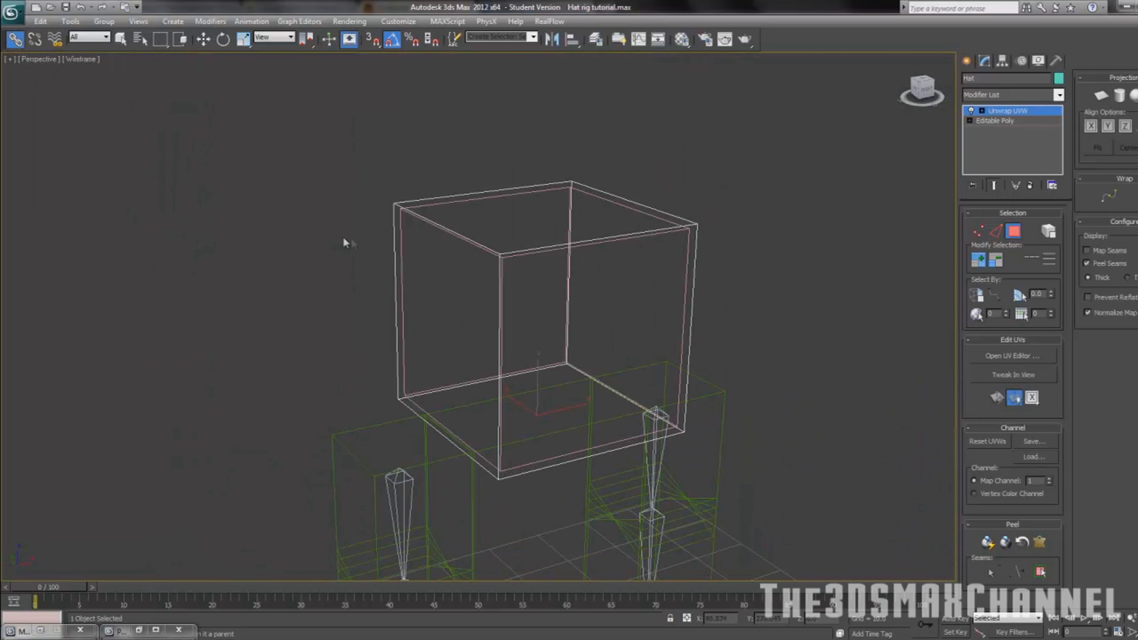
scroll(385, 252, up, 6)
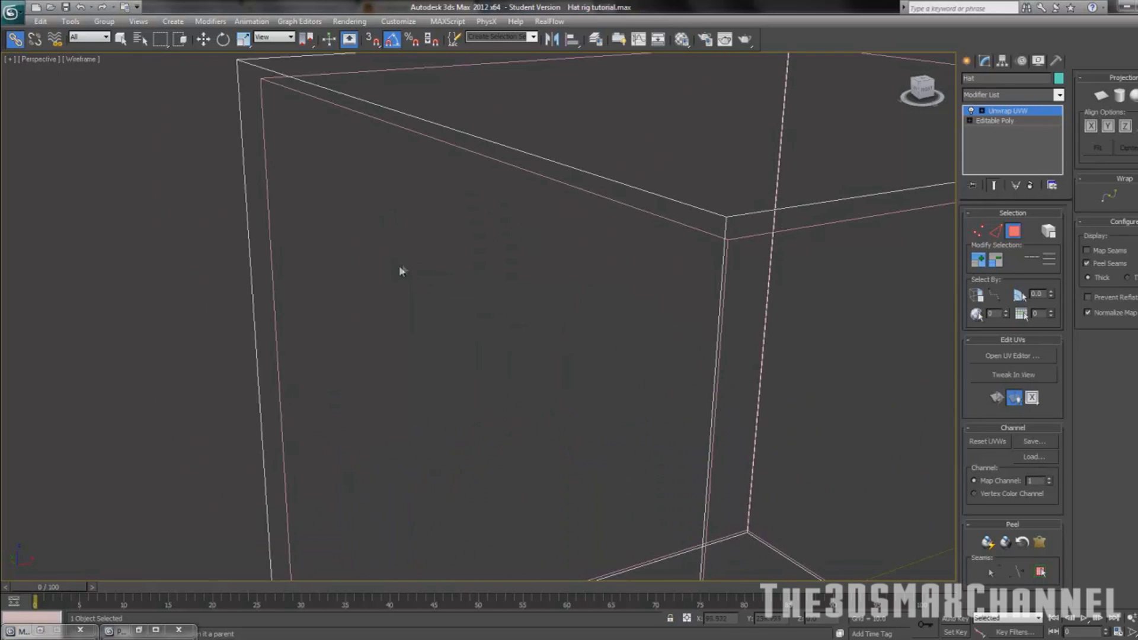
scroll(415, 261, down, 6)
scroll(421, 237, up, 6)
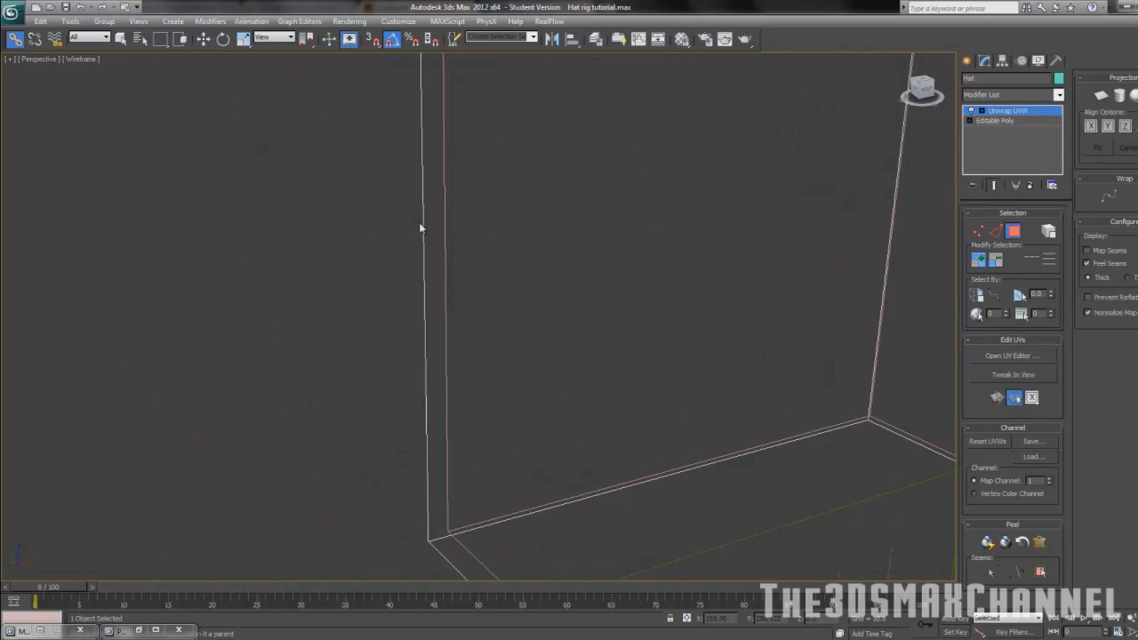
middle_drag(393, 170, 376, 221)
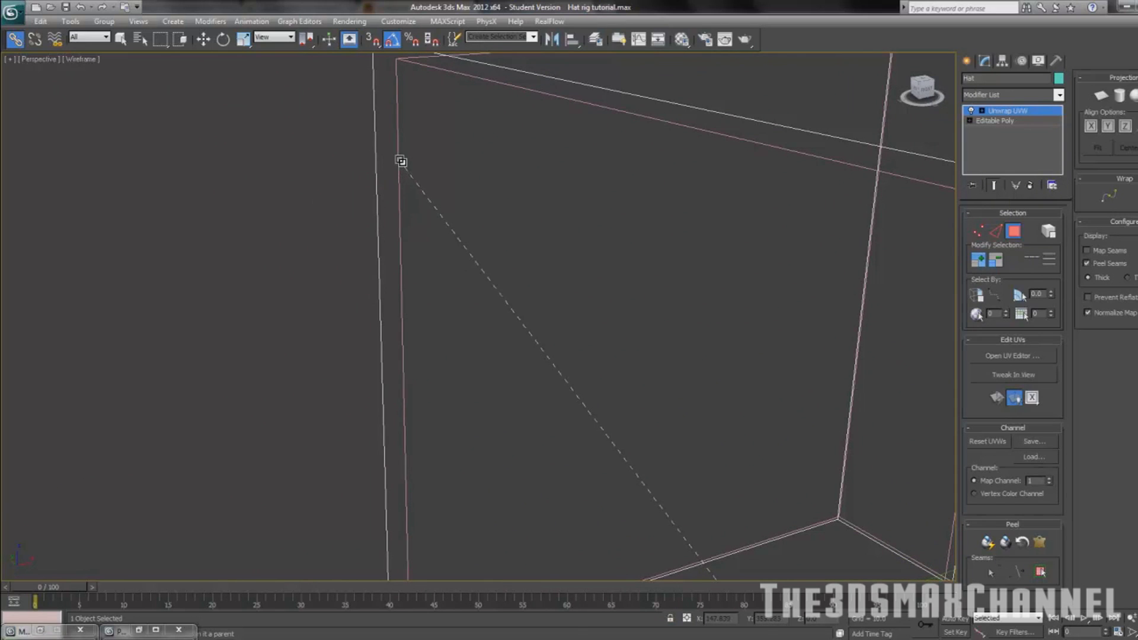
drag(402, 161, 398, 160)
click(398, 160)
Test the link by rotating the head box in realistic shading and checking how the hat follows
click(224, 40)
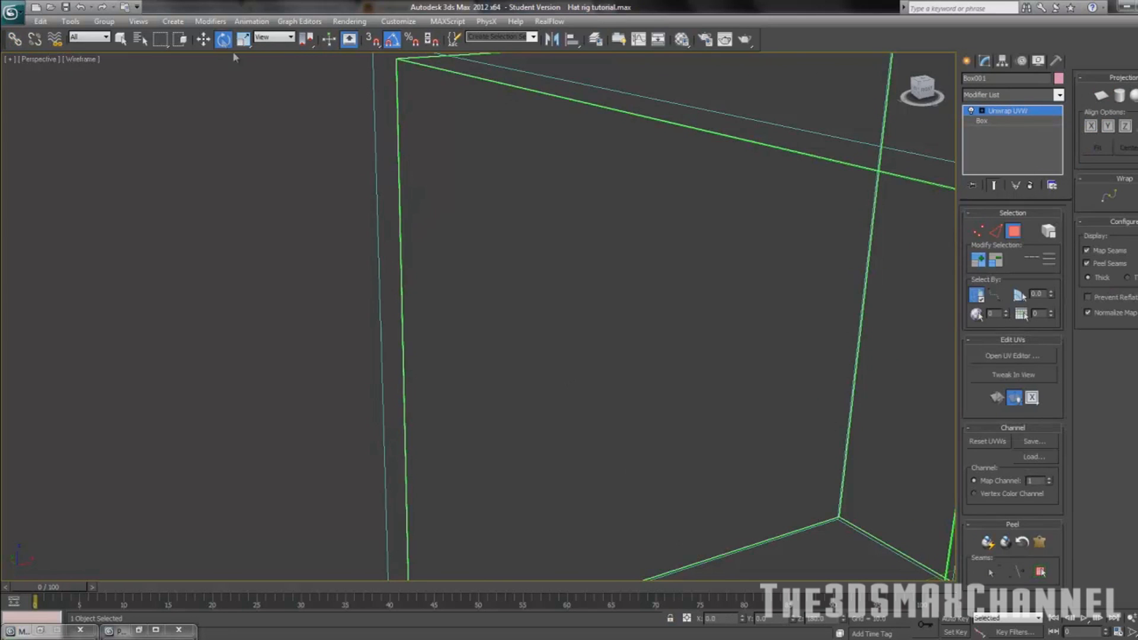
scroll(399, 236, down, 8)
key(F3)
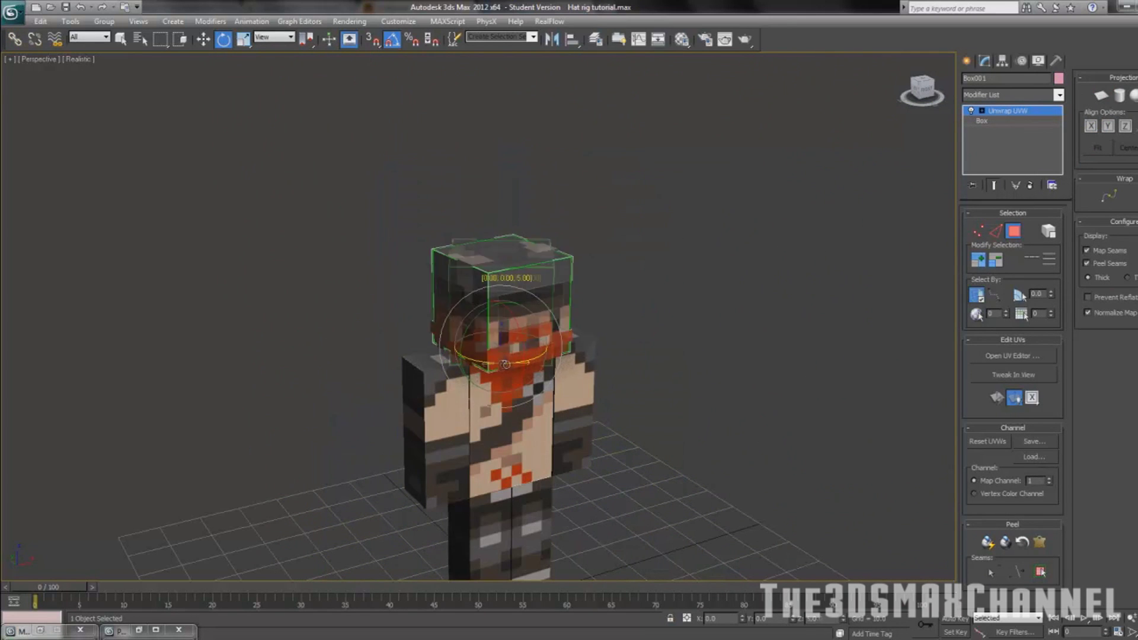
scroll(481, 325, up, 8)
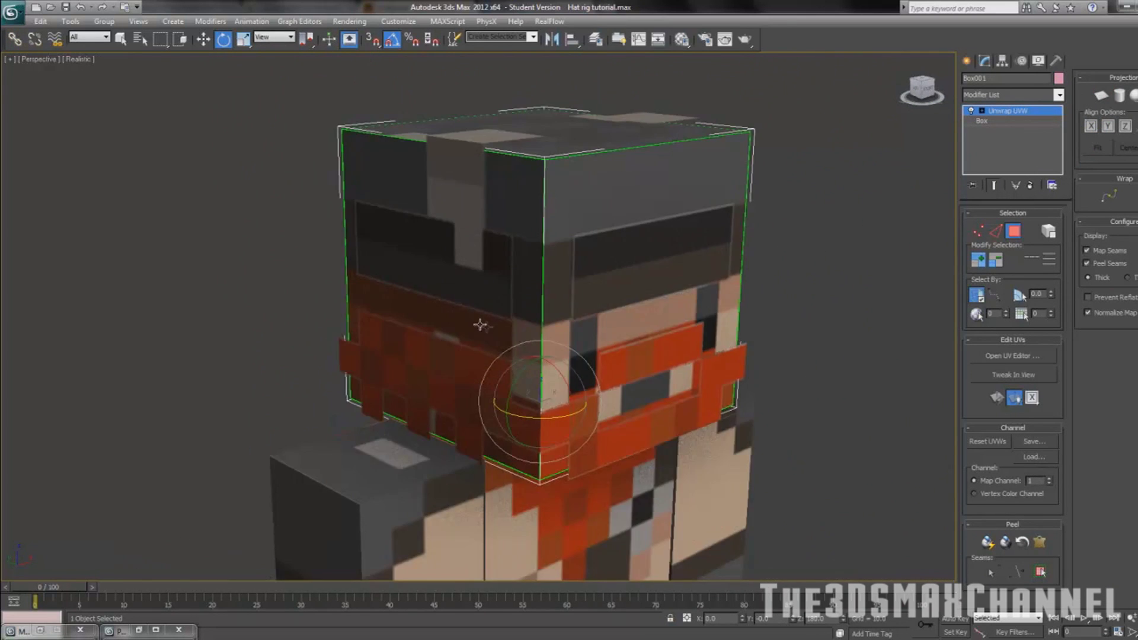
key(F3)
key(F3)
Select the Hat box and examine how it encloses the head in both wireframe and realistic shading
click(345, 389)
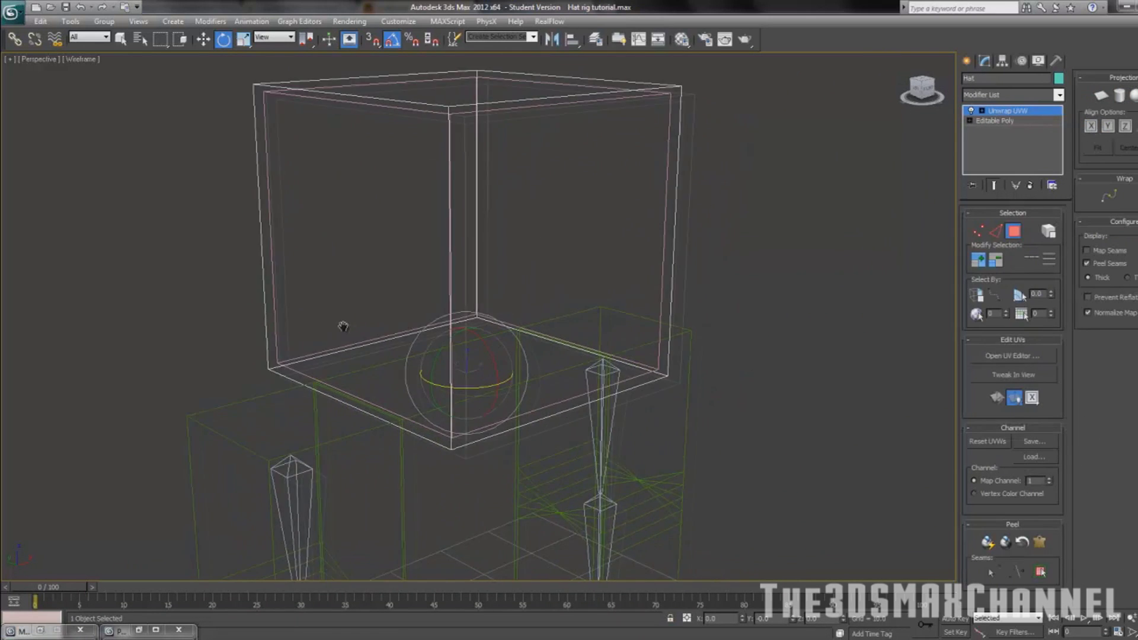
scroll(412, 325, down, 5)
scroll(357, 327, up, 2)
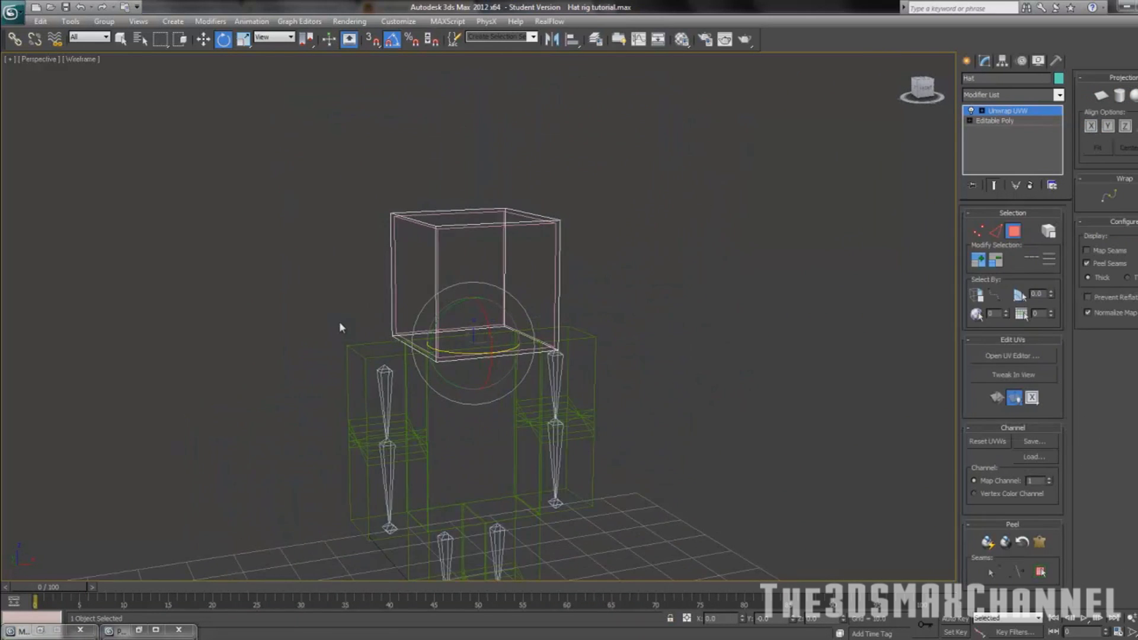
scroll(343, 325, up, 4)
key(F3)
key(F3)
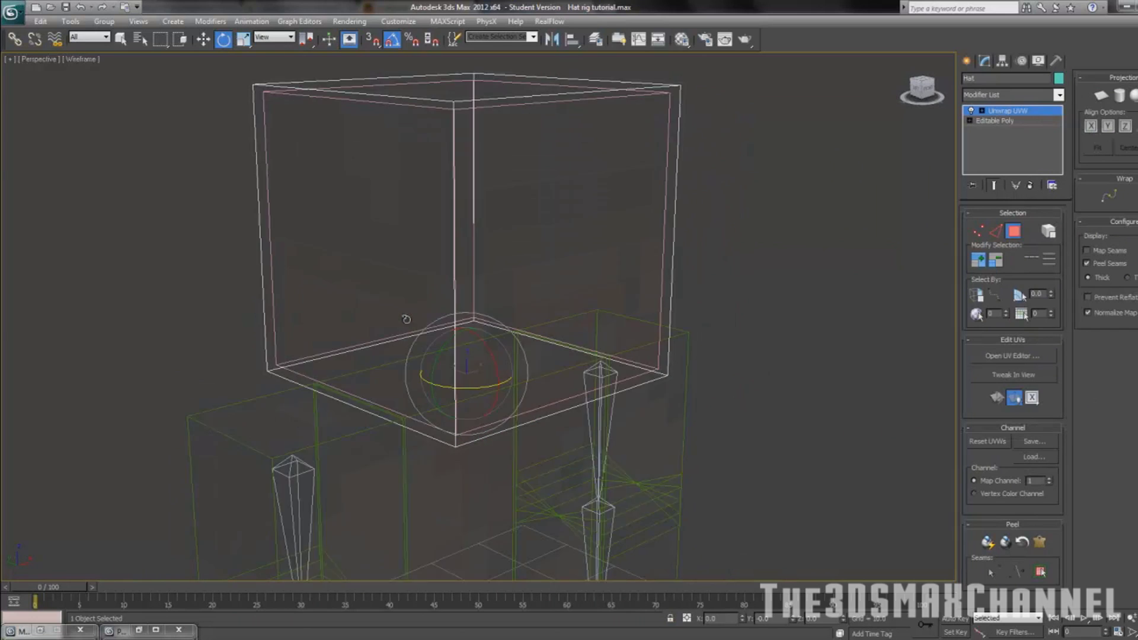
key(F3)
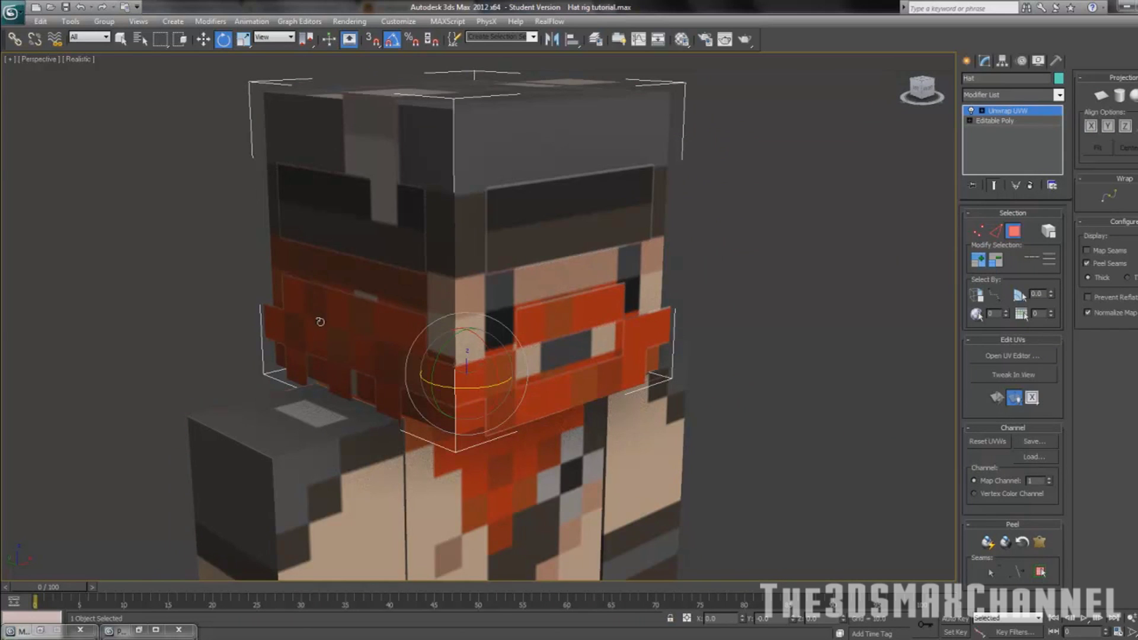
scroll(375, 323, down, 5)
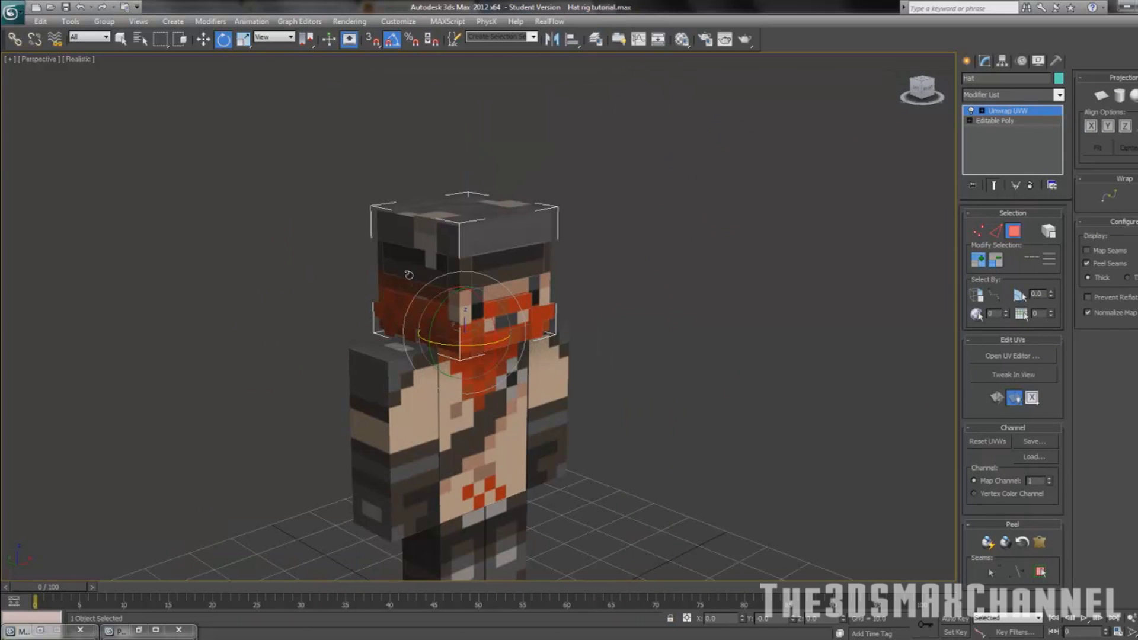
Freeze the Hat object through its object properties
right_click(428, 317)
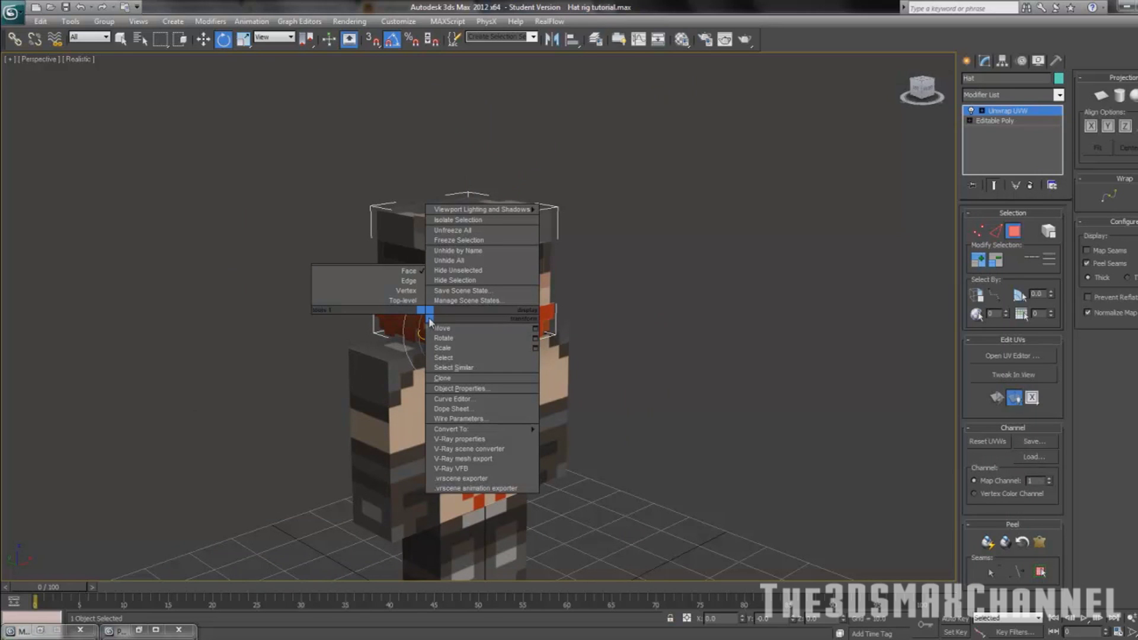
click(470, 387)
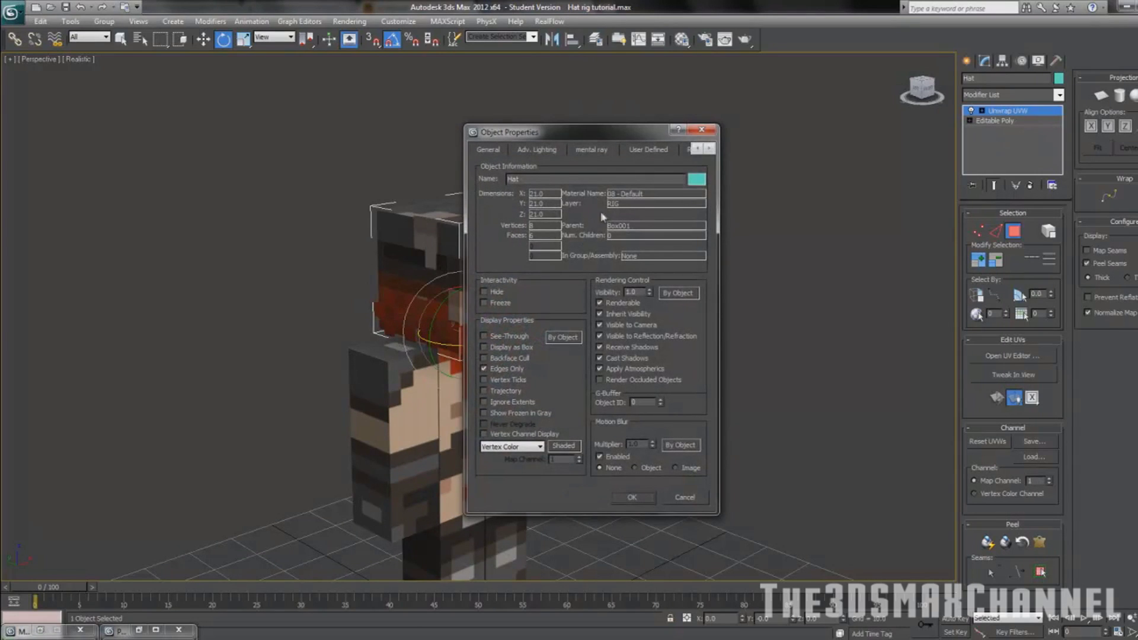
drag(575, 134, 250, 114)
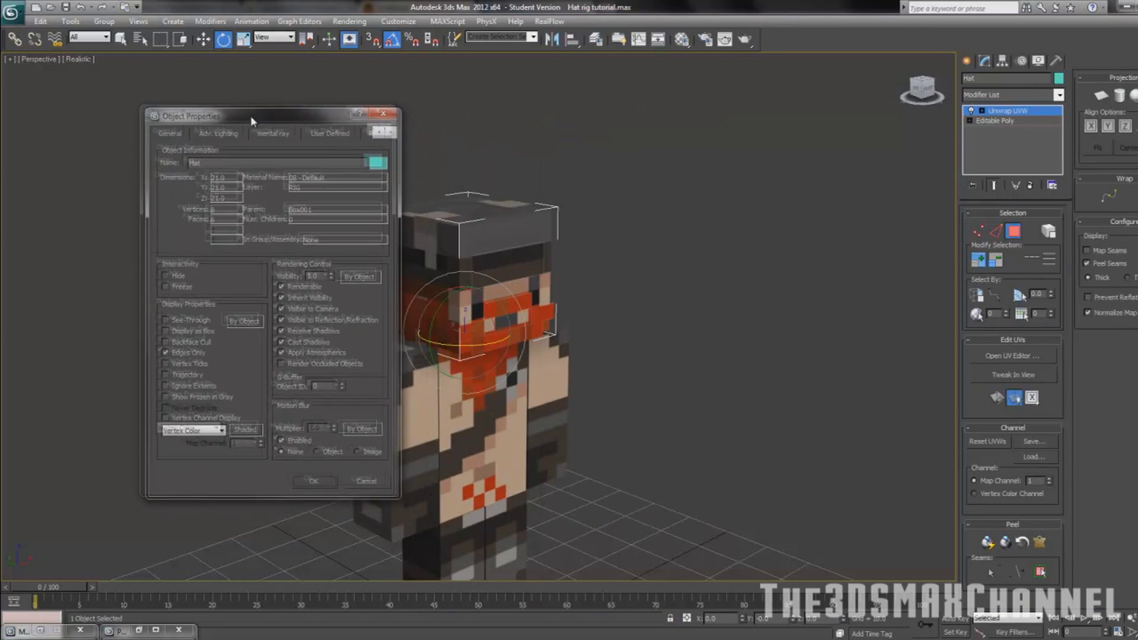
click(160, 283)
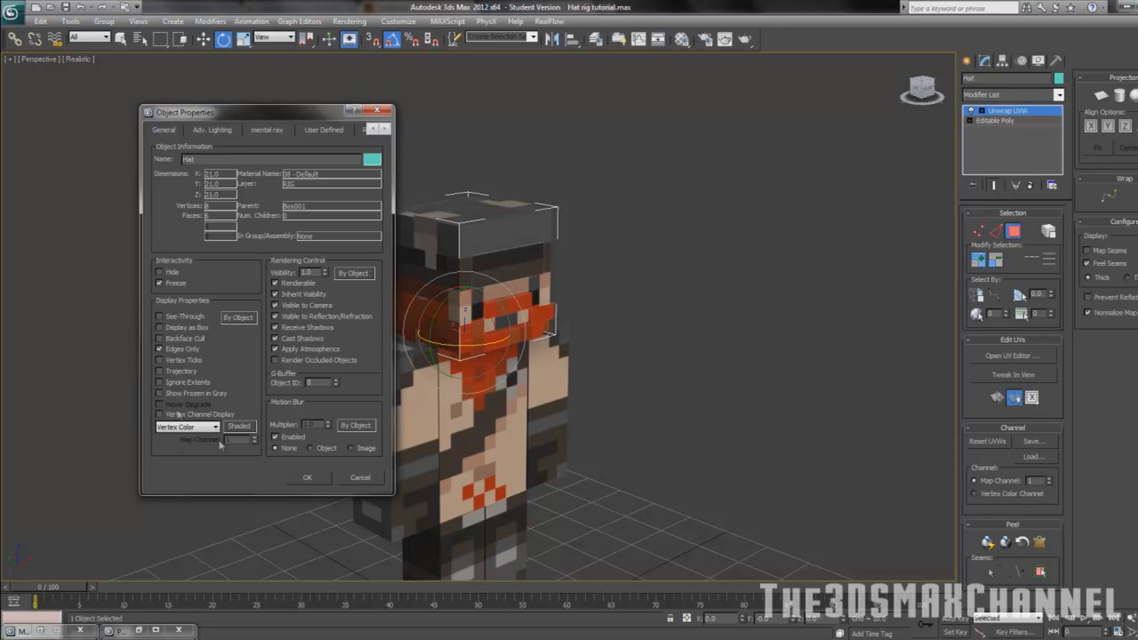
click(308, 478)
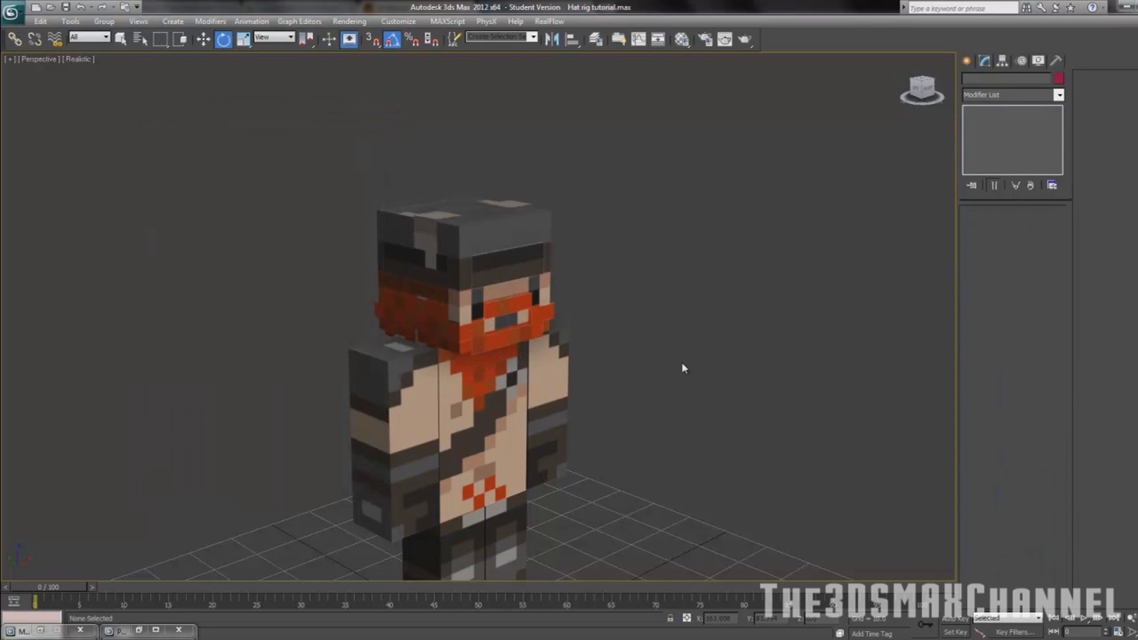
Select the head box through the frozen hat and try rotating it
click(428, 291)
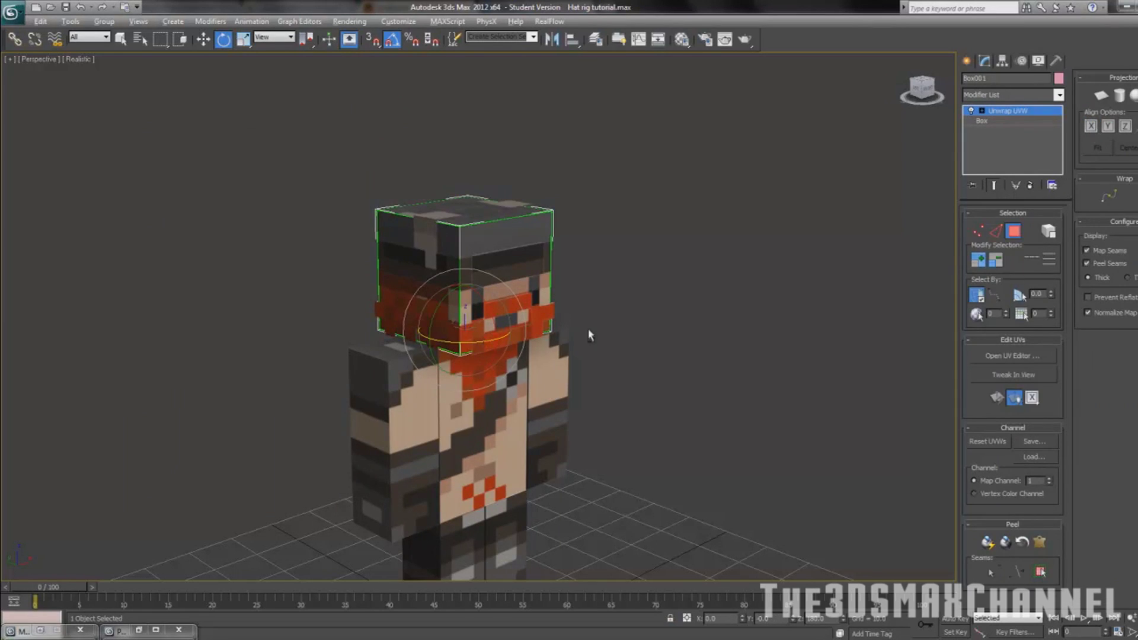
alt+middle_drag(590, 334, 510, 312)
drag(428, 334, 438, 335)
alt+middle_drag(439, 334, 458, 319)
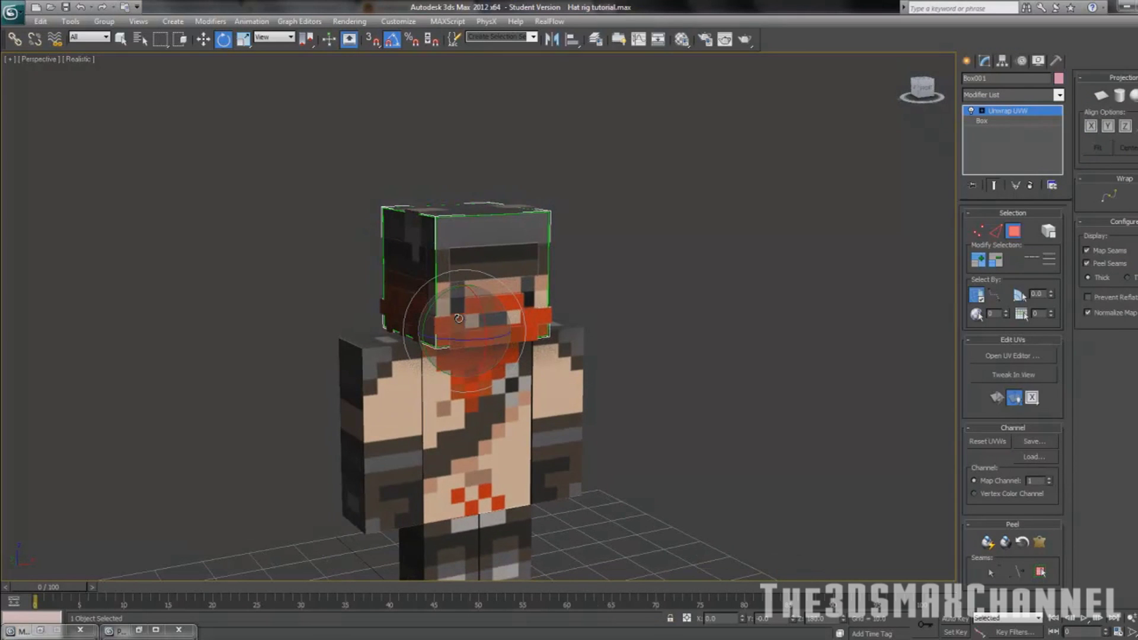
Inspect the head and its frozen hat from several angles and distances
click(653, 322)
scroll(586, 318, up, 8)
scroll(538, 317, down, 4)
alt+middle_drag(536, 318, 993, 361)
click(577, 216)
alt+middle_drag(477, 246, 606, 253)
alt+middle_drag(422, 254, 380, 266)
scroll(453, 196, down, 2)
scroll(380, 266, down, 5)
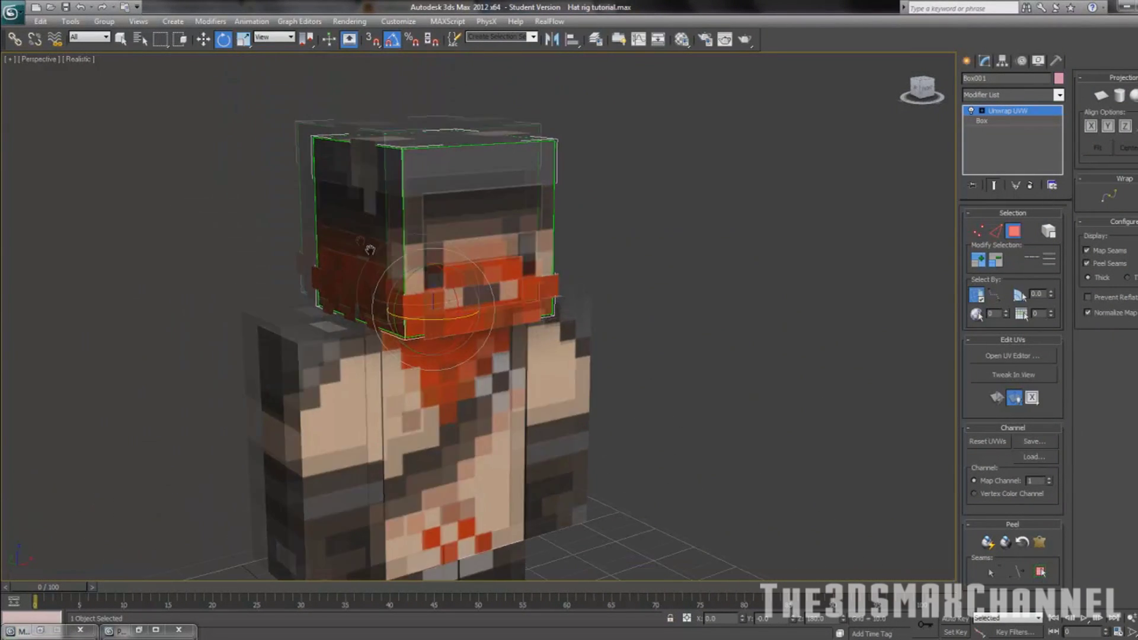
scroll(343, 254, up, 5)
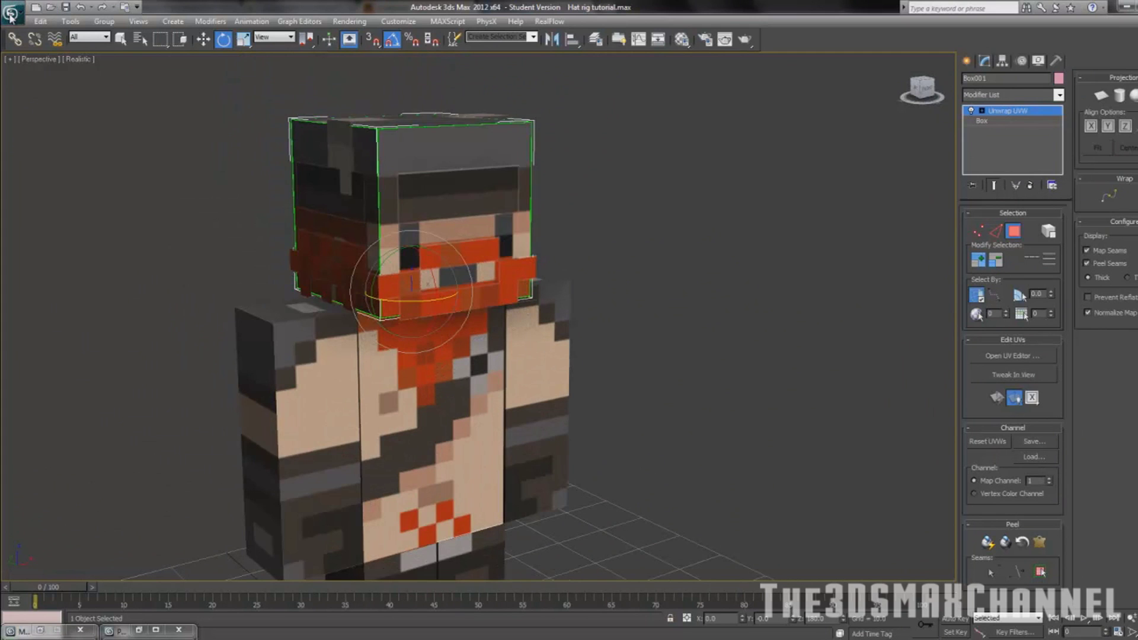
Deselect the head box and view the whole character
click(12, 14)
click(12, 13)
scroll(249, 247, down, 4)
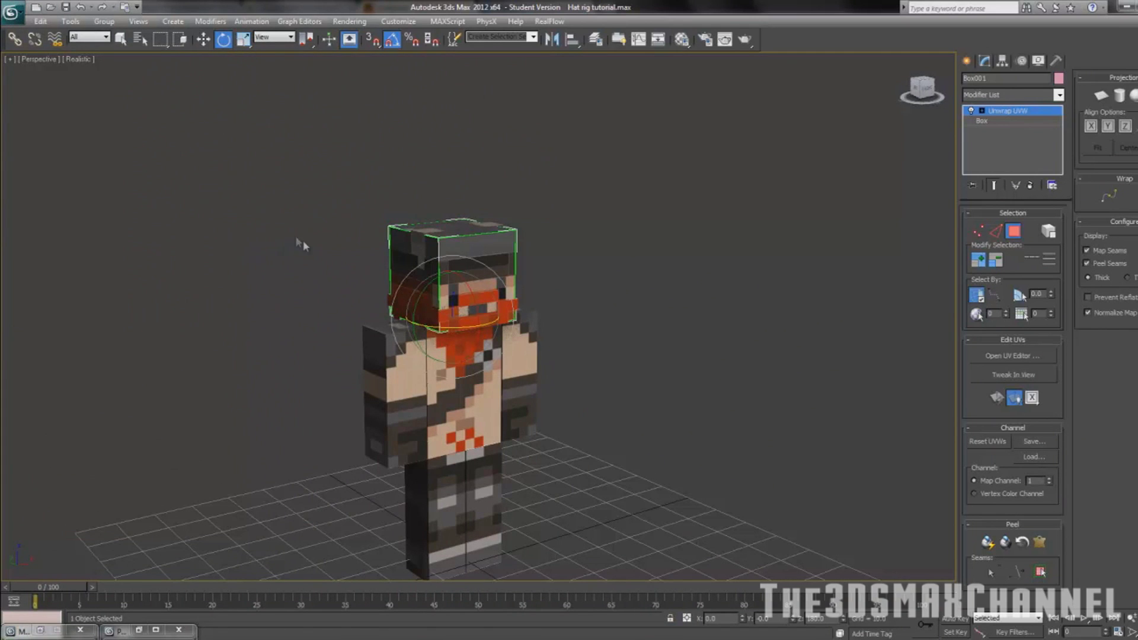
click(350, 208)
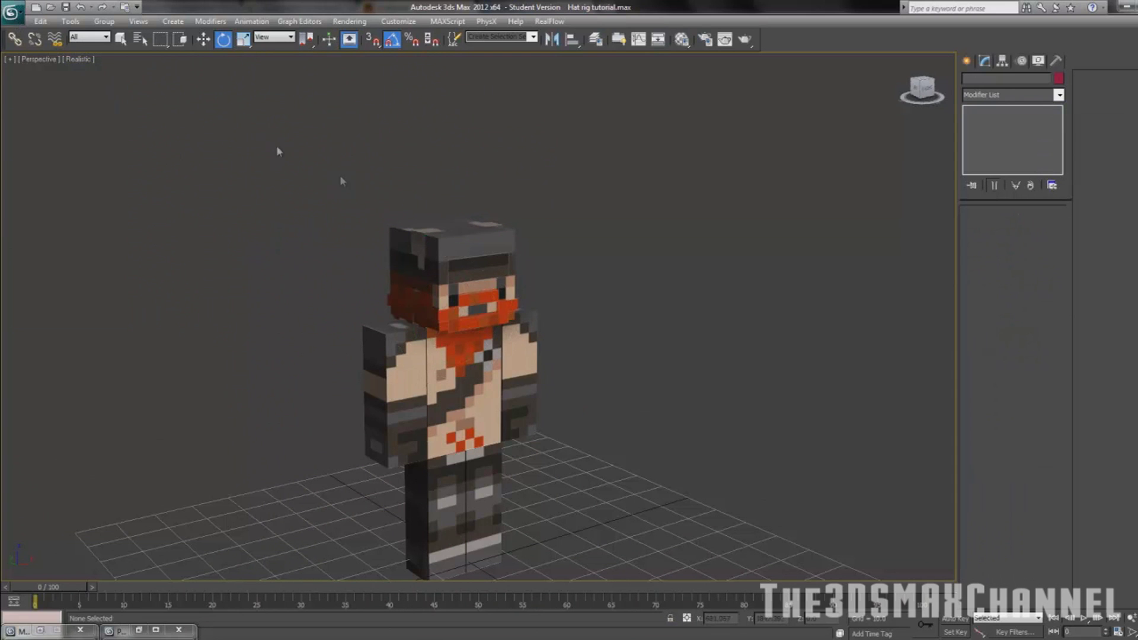
scroll(343, 171, down, 3)
middle_drag(370, 198, 375, 140)
scroll(326, 196, up, 3)
middle_drag(177, 131, 230, 134)
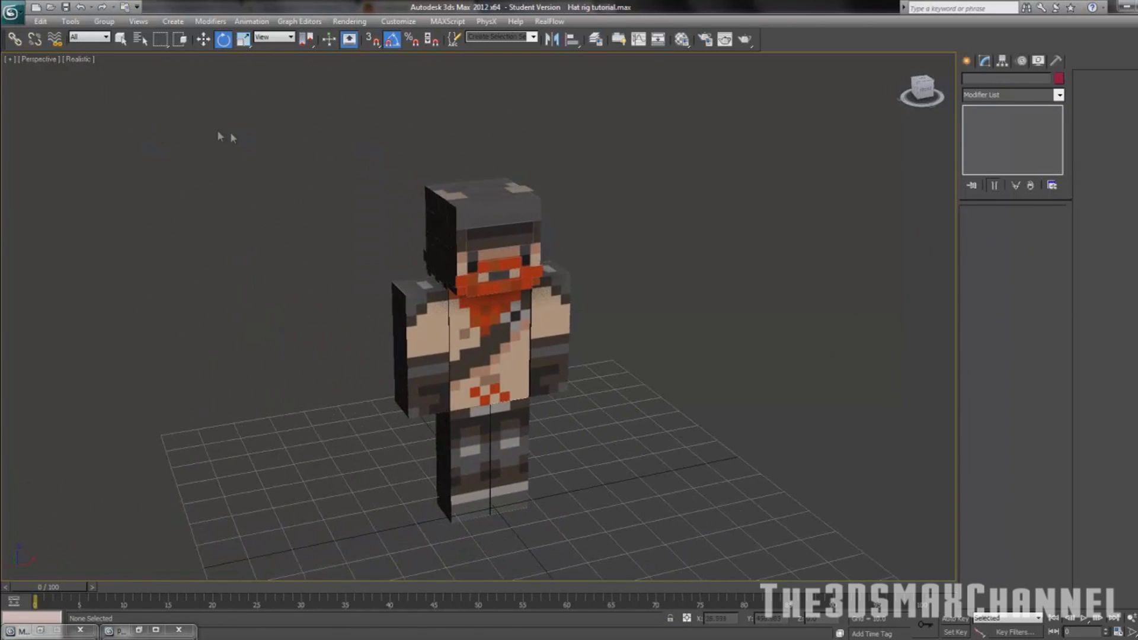
Choose the scene file JIM RIG!.max from the scenes folder for merging into the current scene
click(7, 19)
click(7, 19)
click(7, 19)
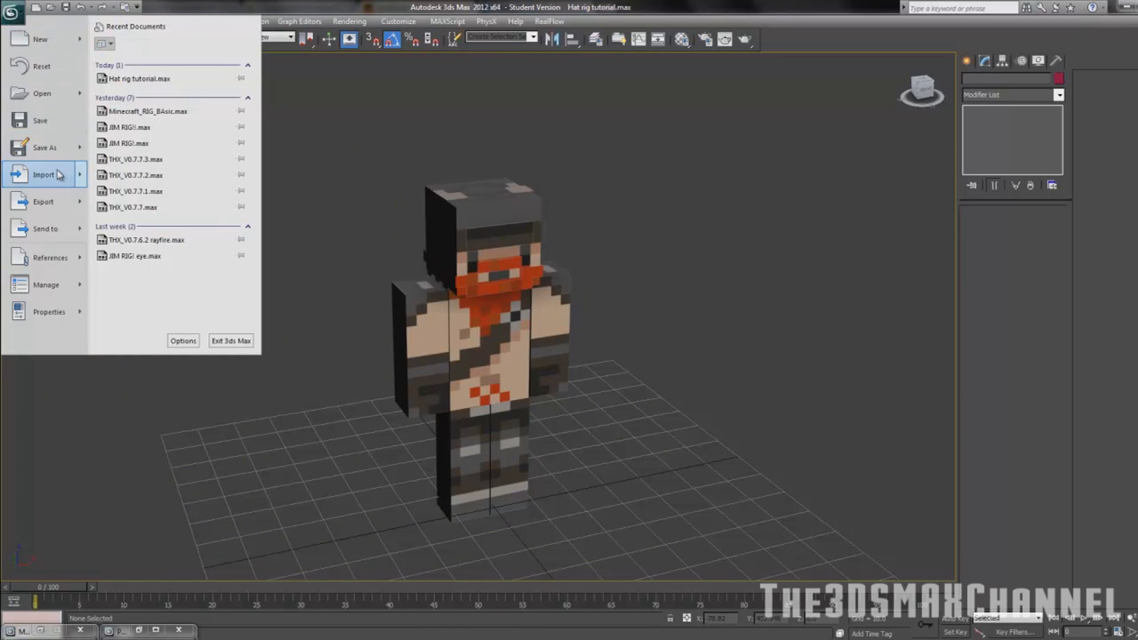
mouse_move(57, 175)
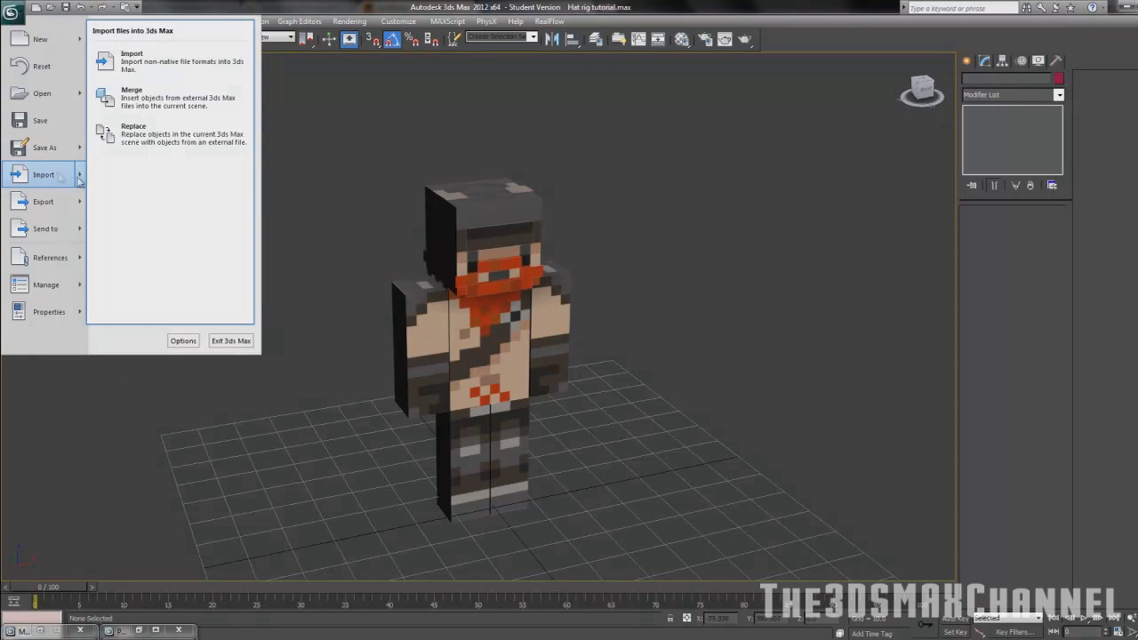
click(149, 109)
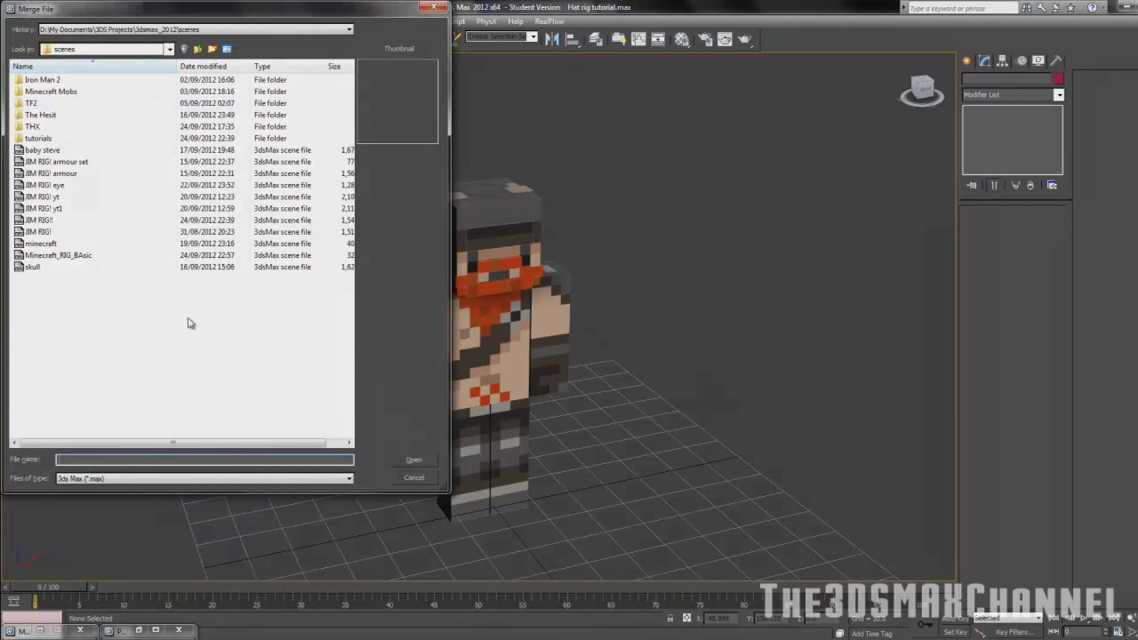
double_click(38, 231)
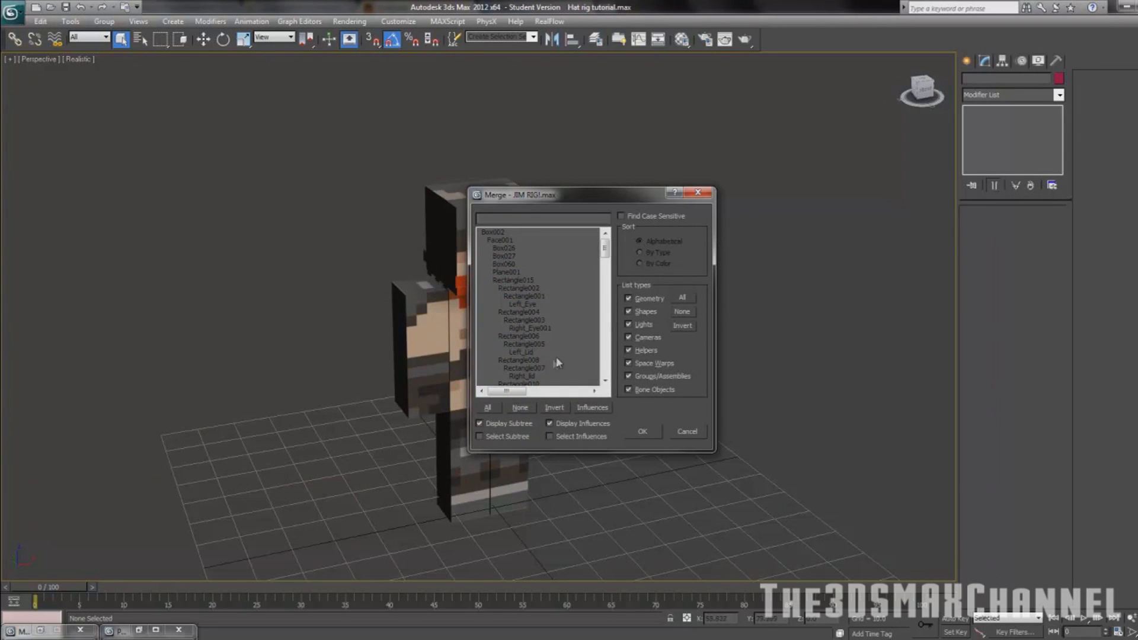
Merge all objects from JIM RIG!.max into the scene, auto-renaming duplicate objects and duplicate merged materials
click(488, 407)
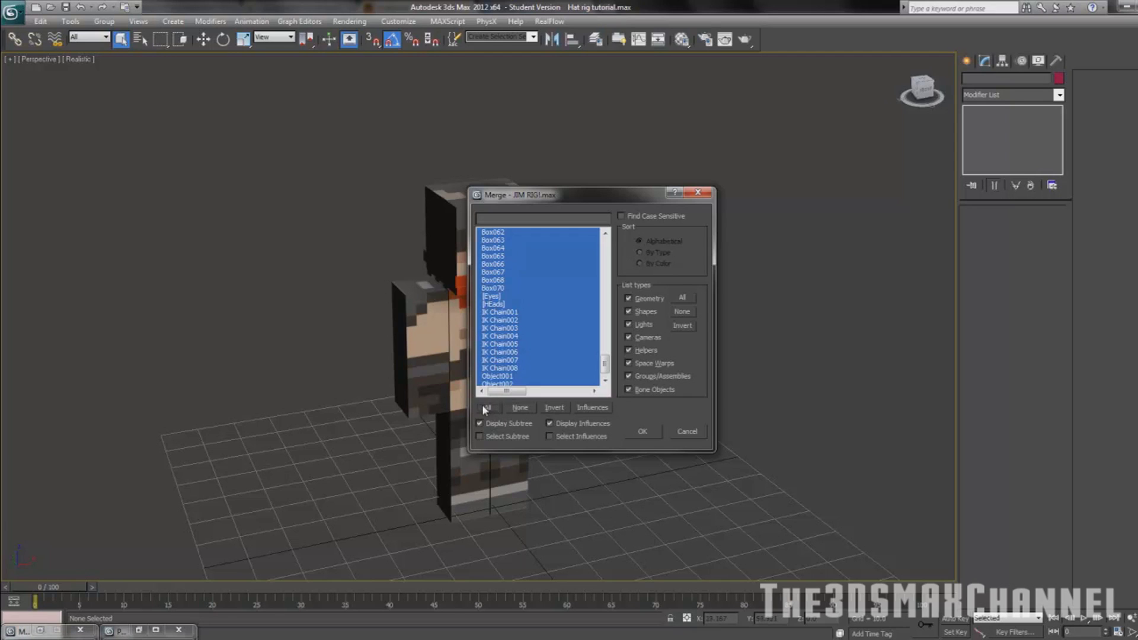
click(642, 433)
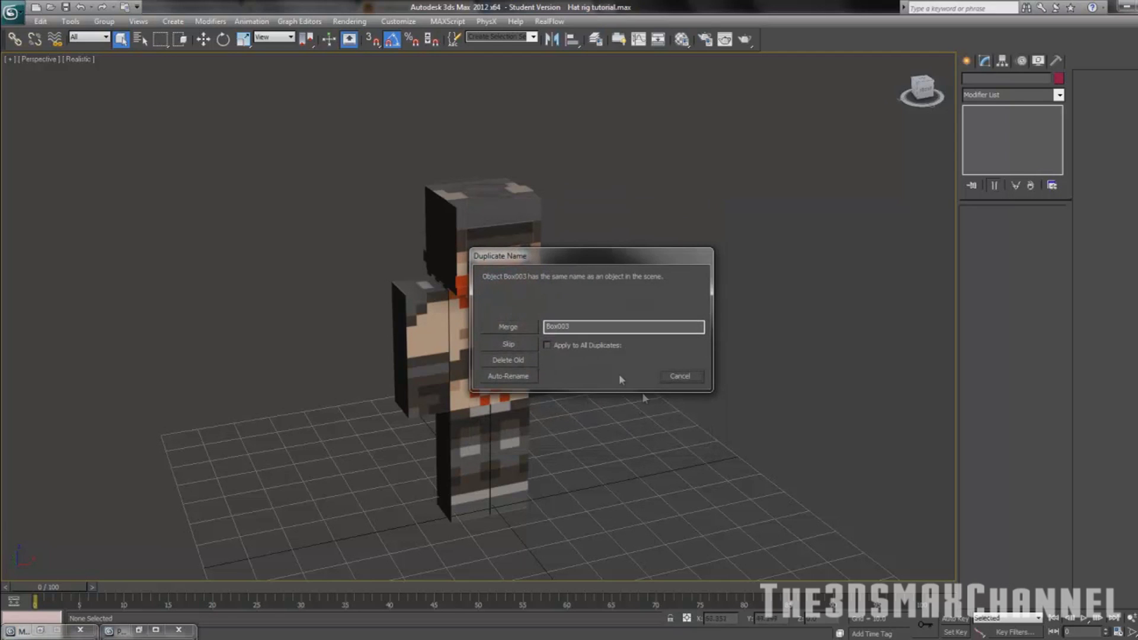
click(532, 378)
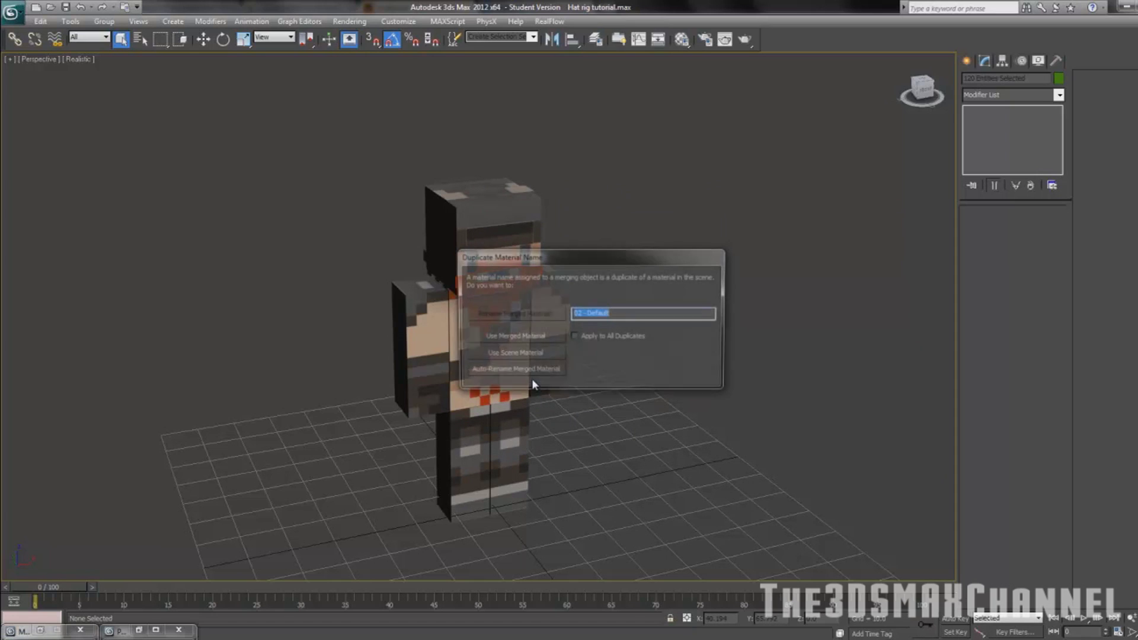
click(538, 372)
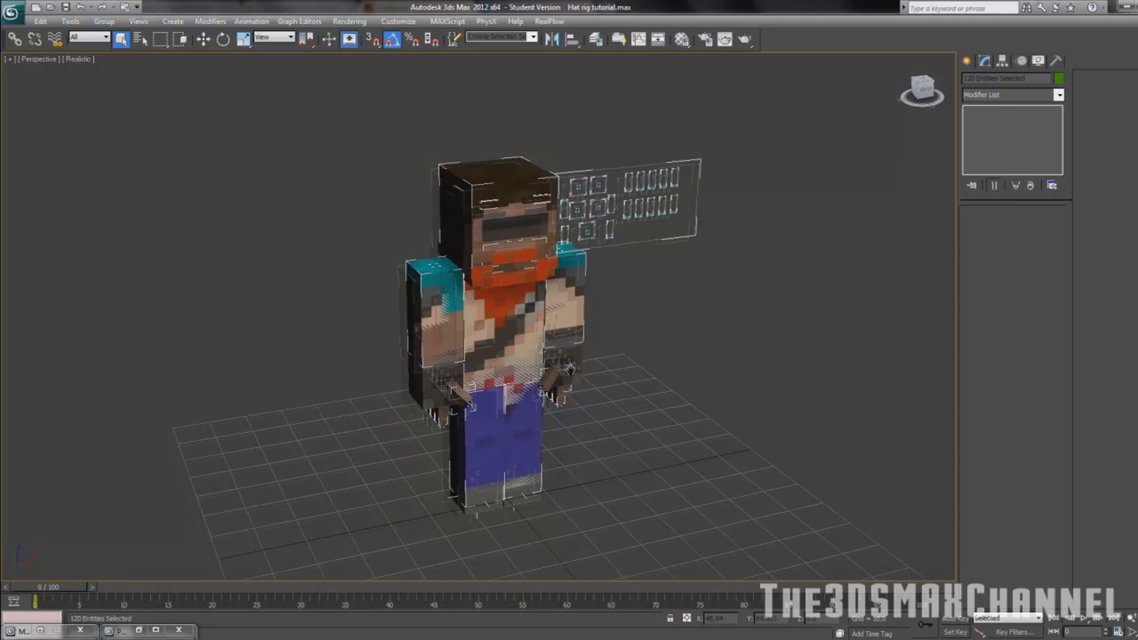
Try to move the merged rig away from the original character using only its torso box
key(F3)
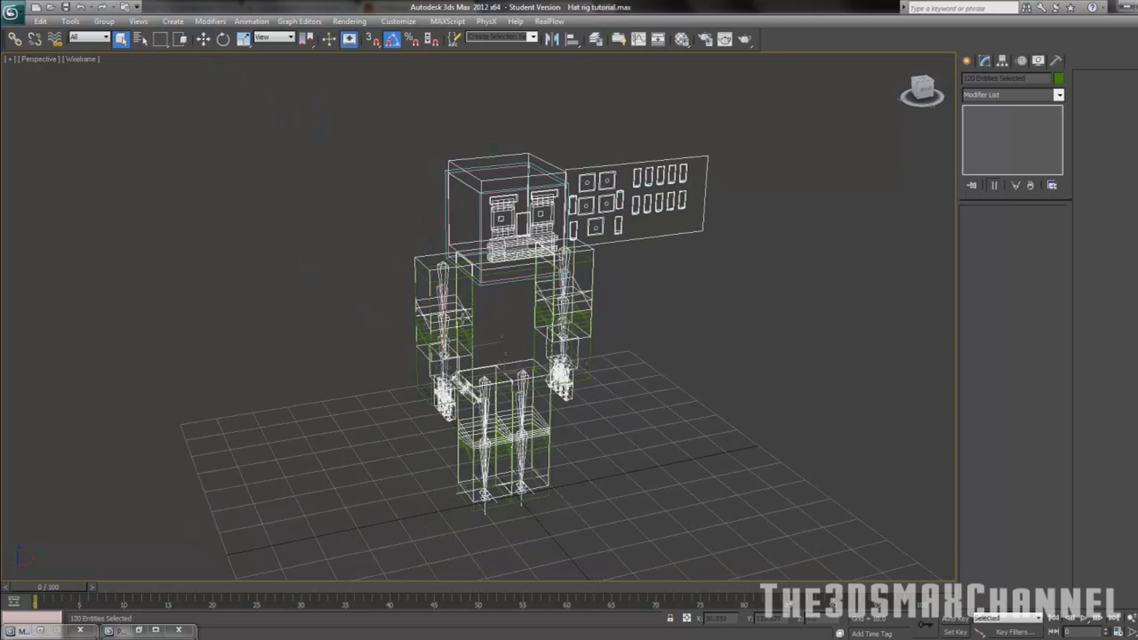
scroll(460, 320, up, 5)
click(439, 390)
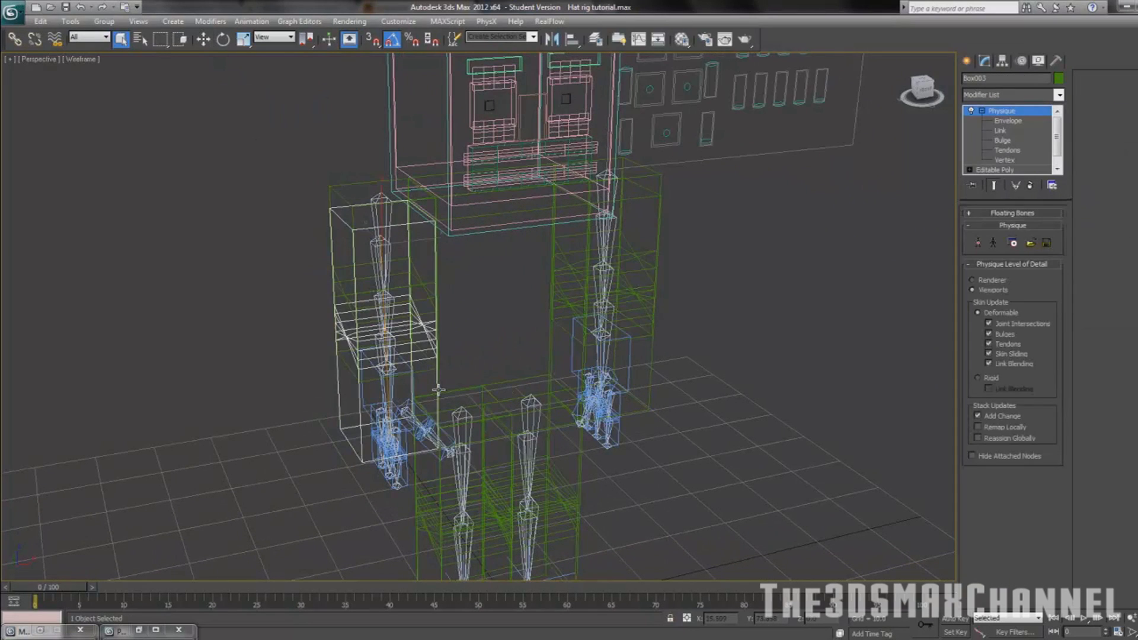
key(F3)
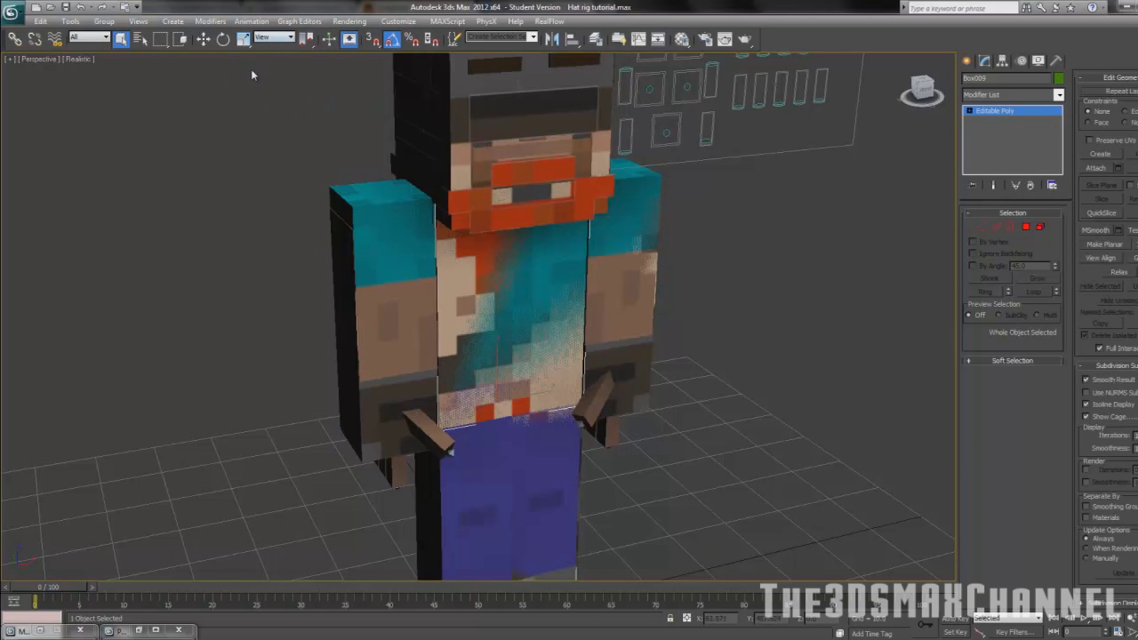
key(w)
drag(545, 396, 784, 368)
scroll(784, 367, down, 3)
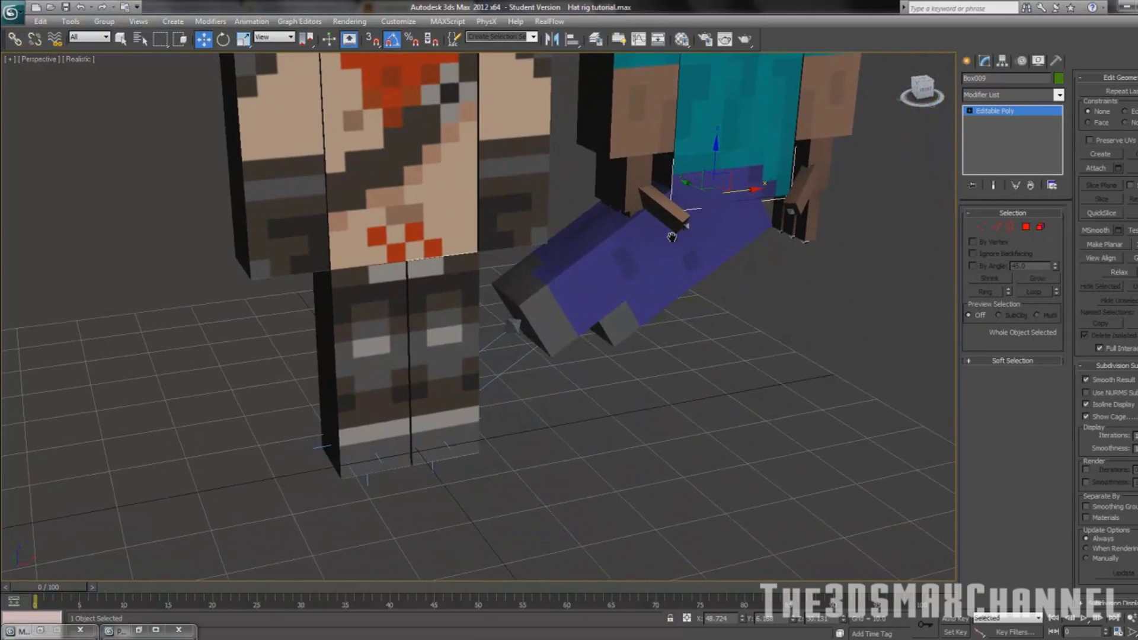
Select both leg IK chains together with the torso box and move the merged rig beside the original character
alt+middle_drag(784, 368, 588, 313)
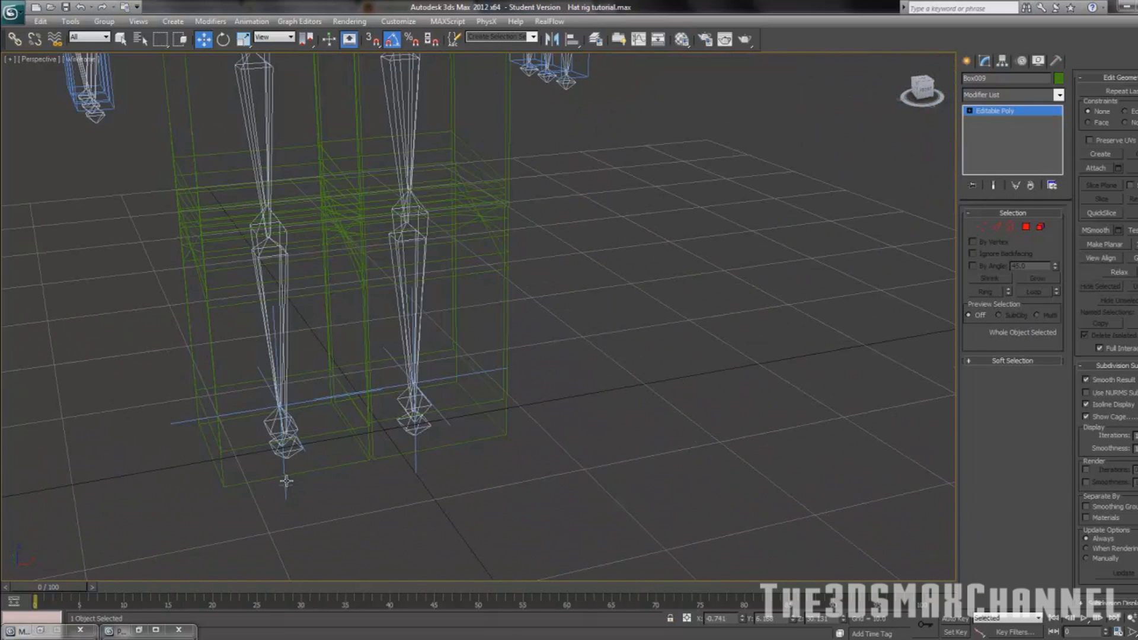
click(288, 479)
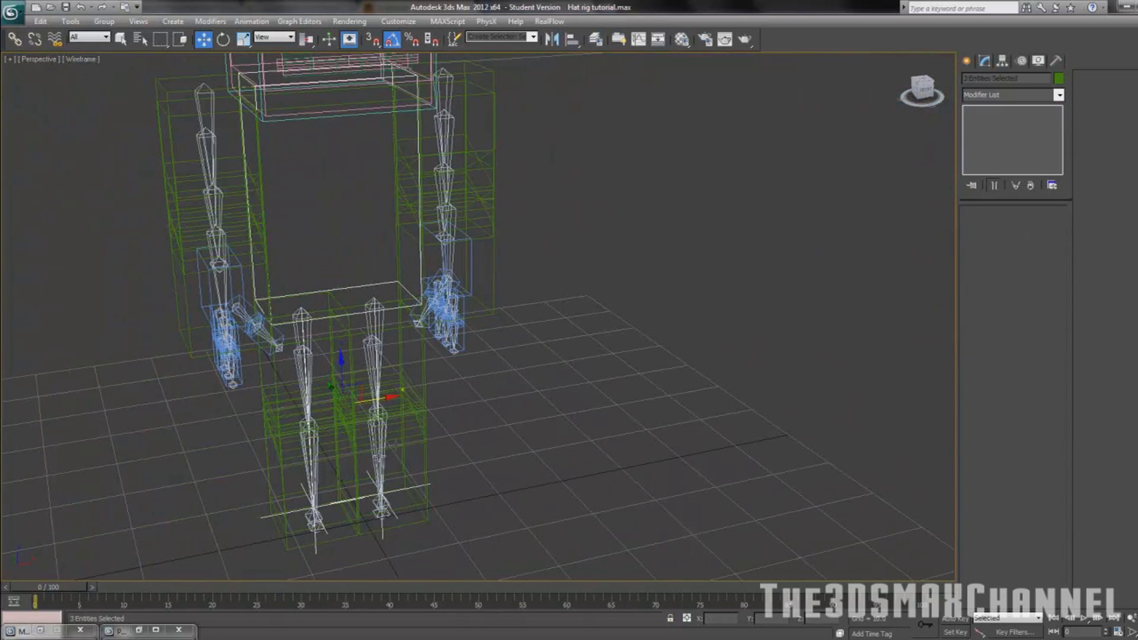
drag(379, 400, 719, 357)
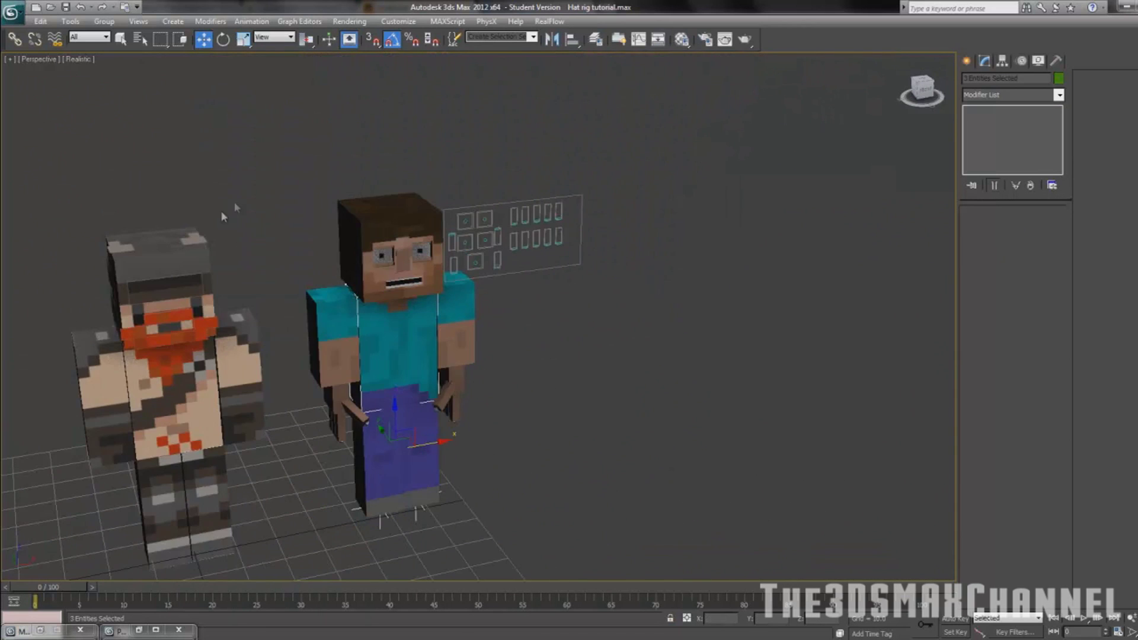
Select the merged rig's parts, clear the selection, and examine both characters side by side from near and far
drag(308, 142, 741, 565)
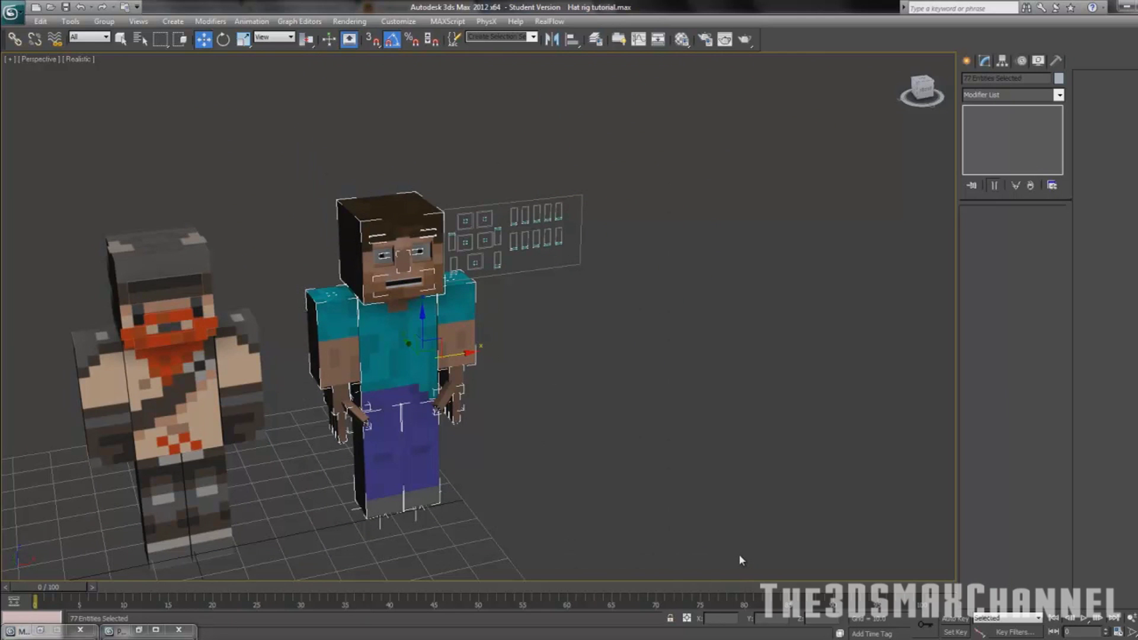
click(640, 492)
scroll(624, 487, up, 5)
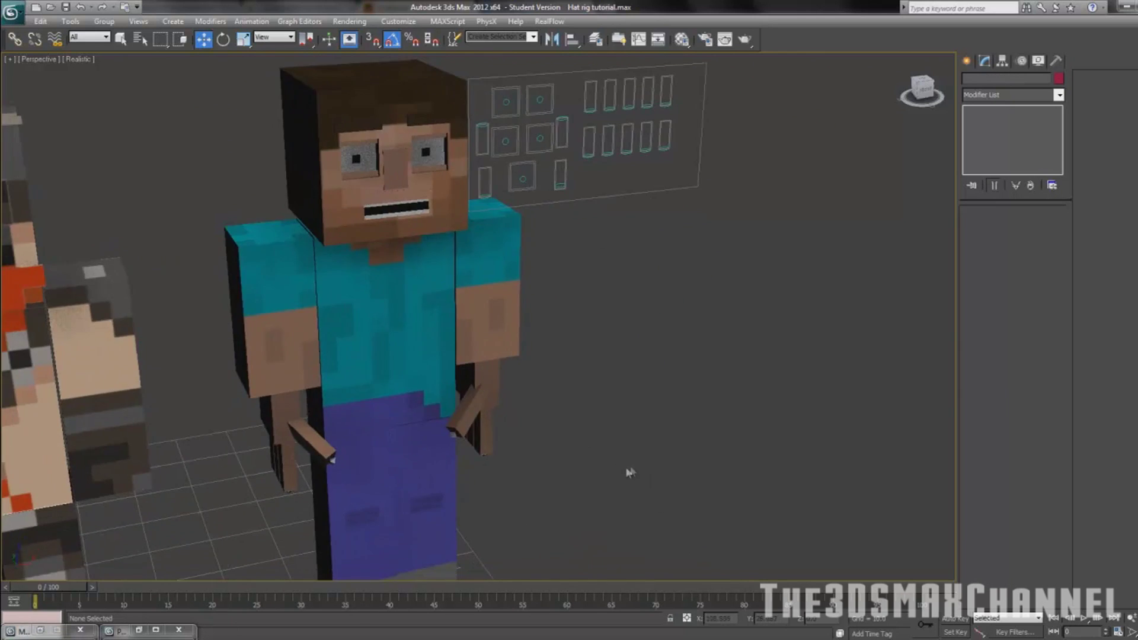
scroll(602, 452, down, 8)
middle_drag(554, 413, 572, 443)
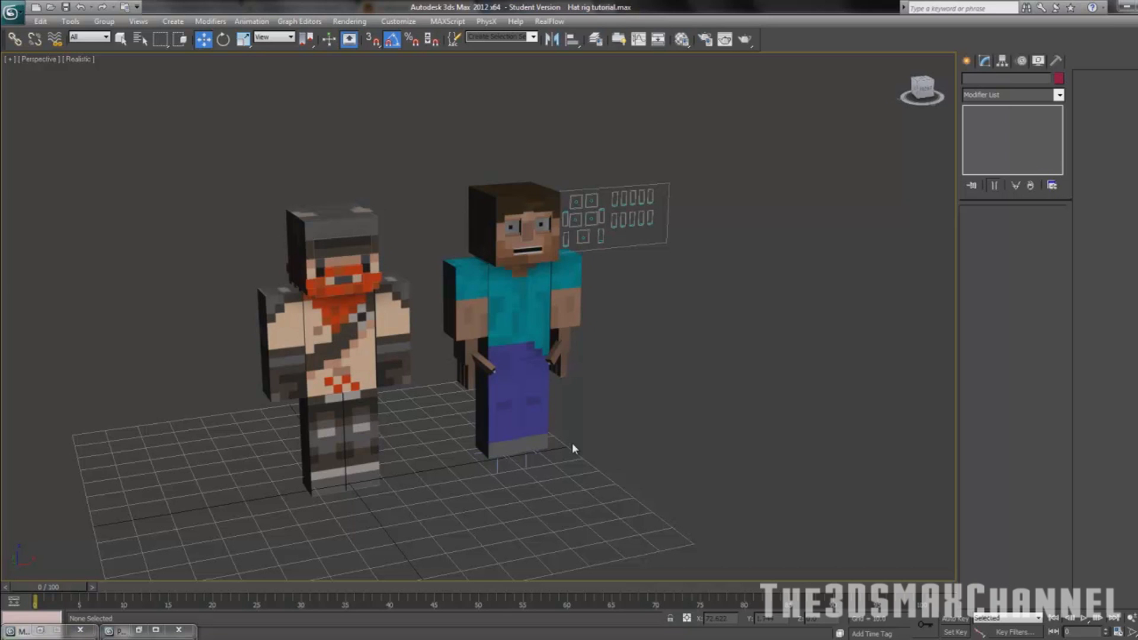
alt+middle_drag(509, 421, 485, 378)
scroll(485, 378, up, 2)
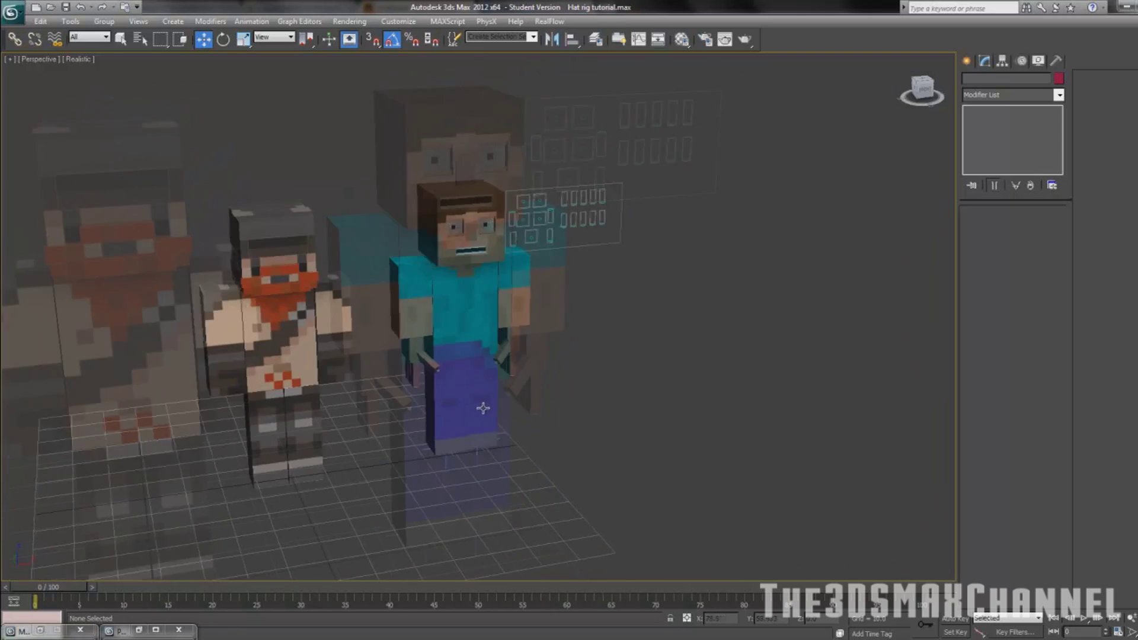
scroll(493, 421, up, 5)
middle_drag(492, 421, 503, 407)
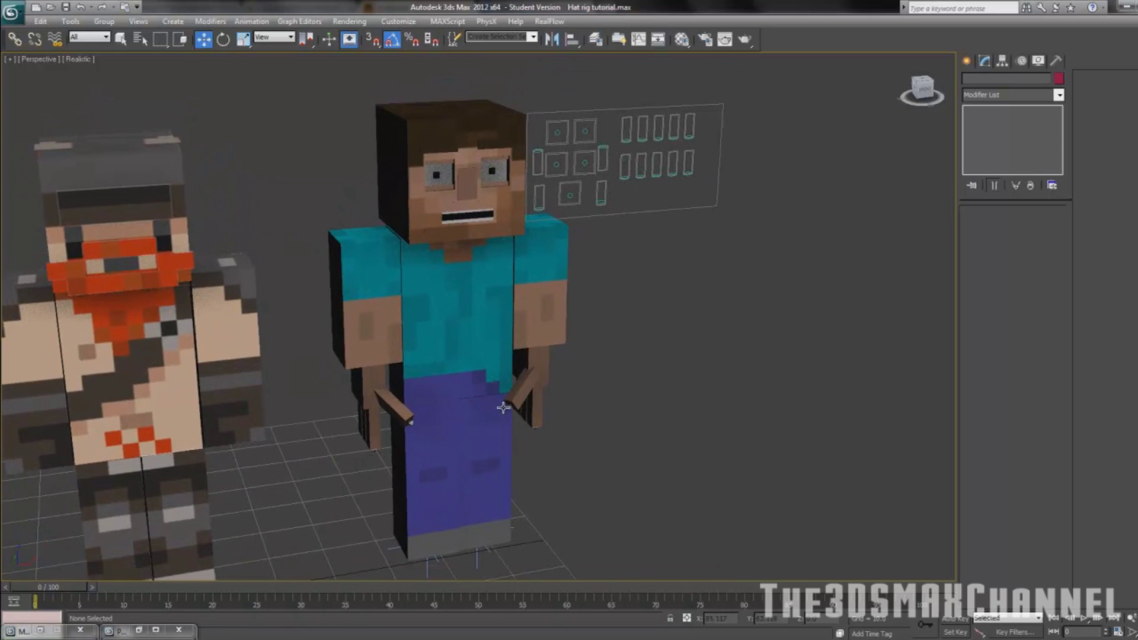